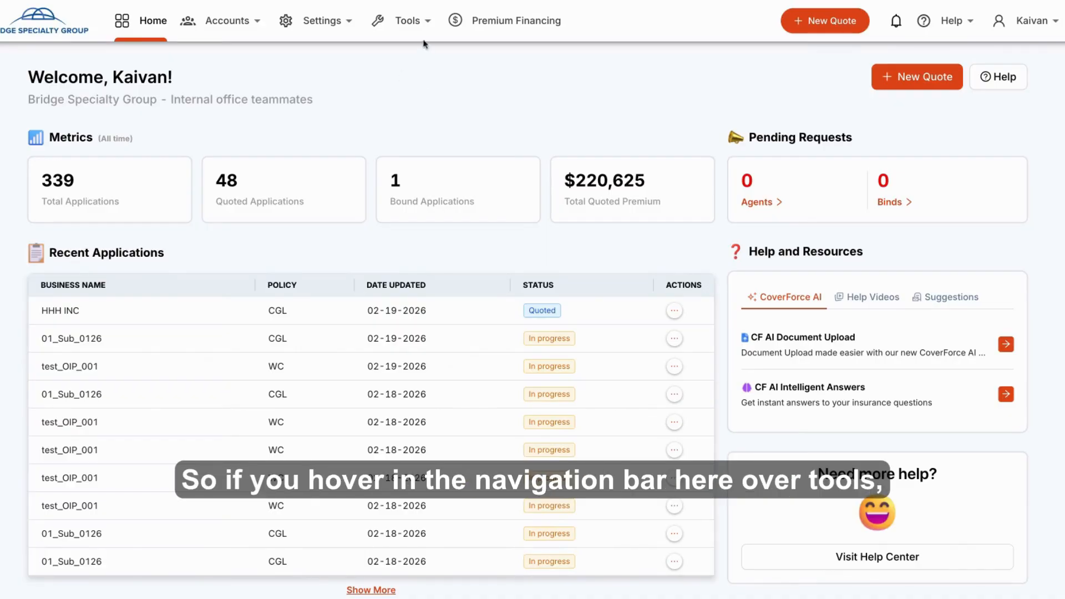
Step: Open the Appetite Guide and search the NAICS codes for 541110
mouse_move(411, 23)
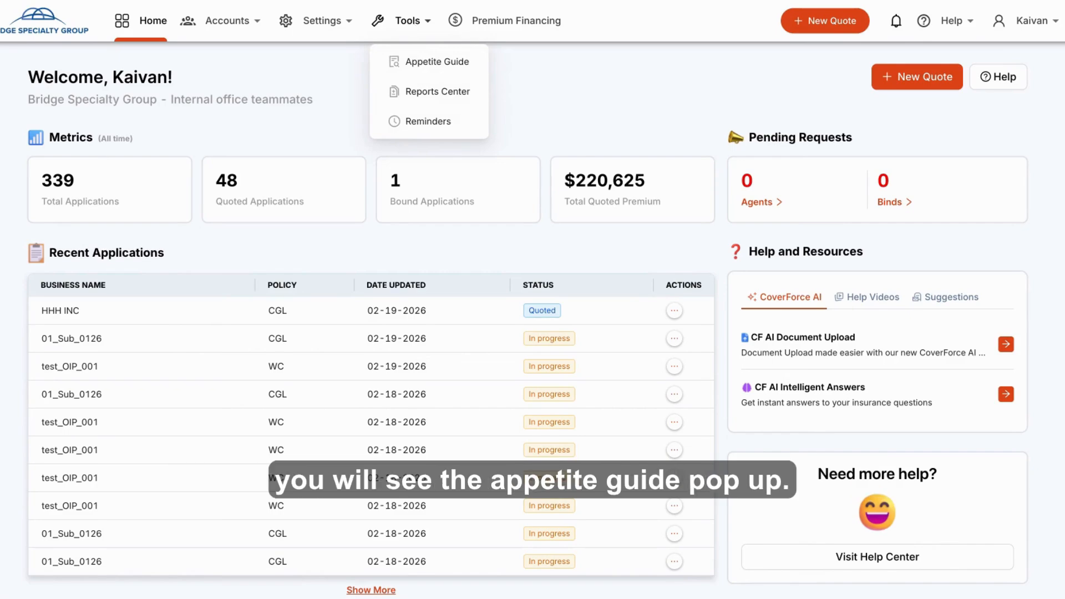
click(423, 69)
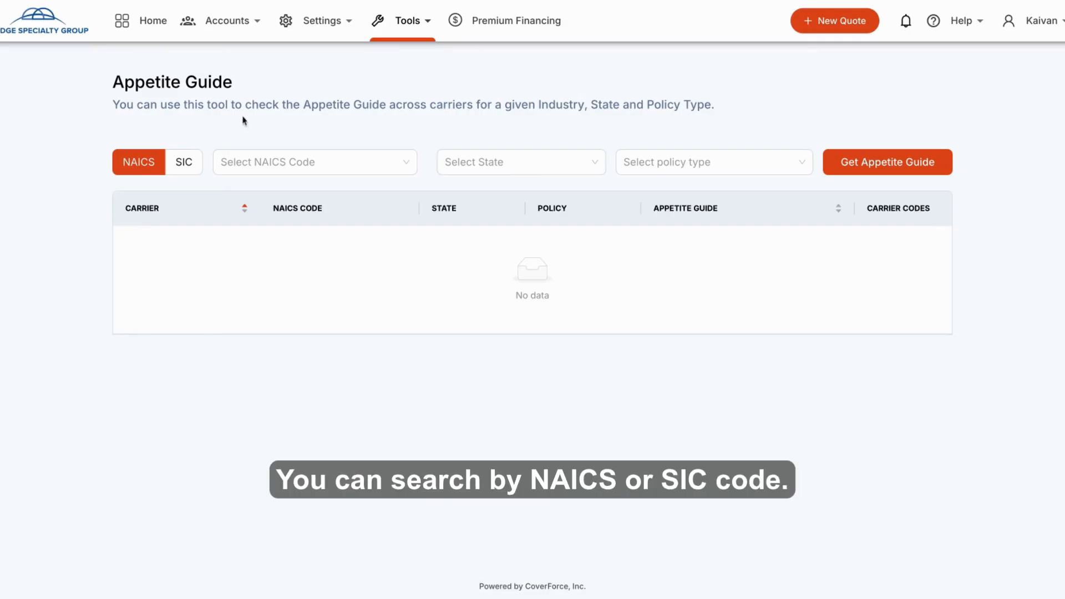
click(304, 162)
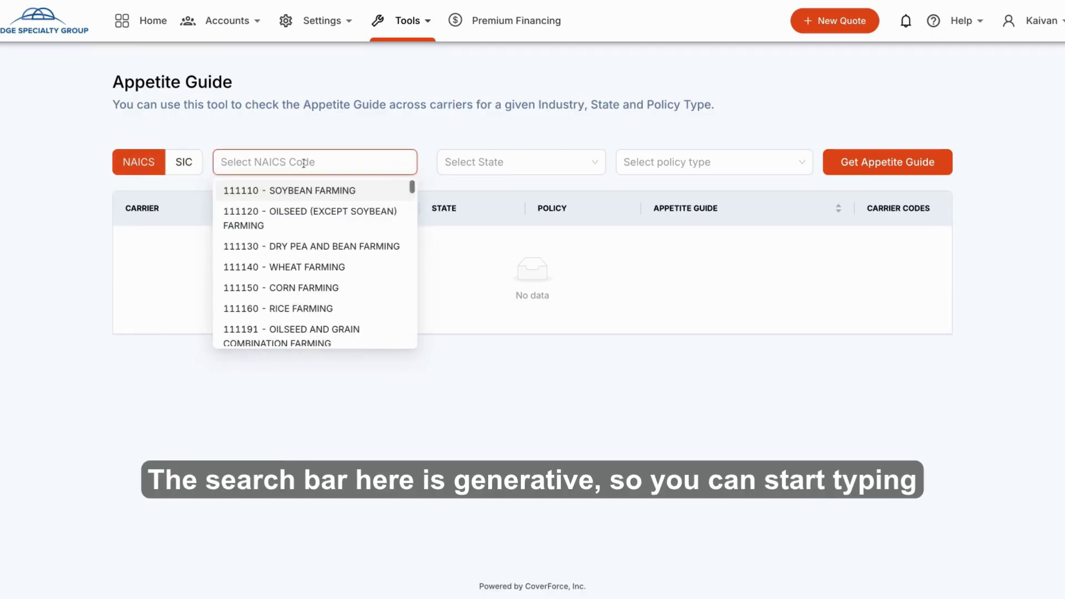
text(541110)
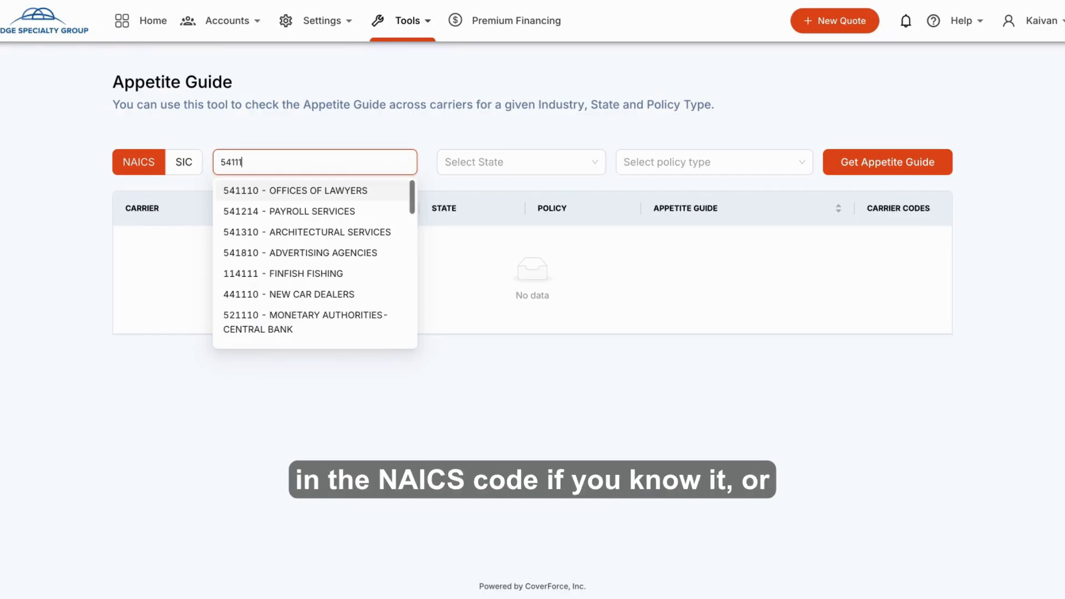
Step: Replace the NAICS code search with the business description "Lawyers"
key(BackSpace)
key(BackSpace)
key(BackSpace)
key(BackSpace)
key(BackSpace)
key(BackSpace)
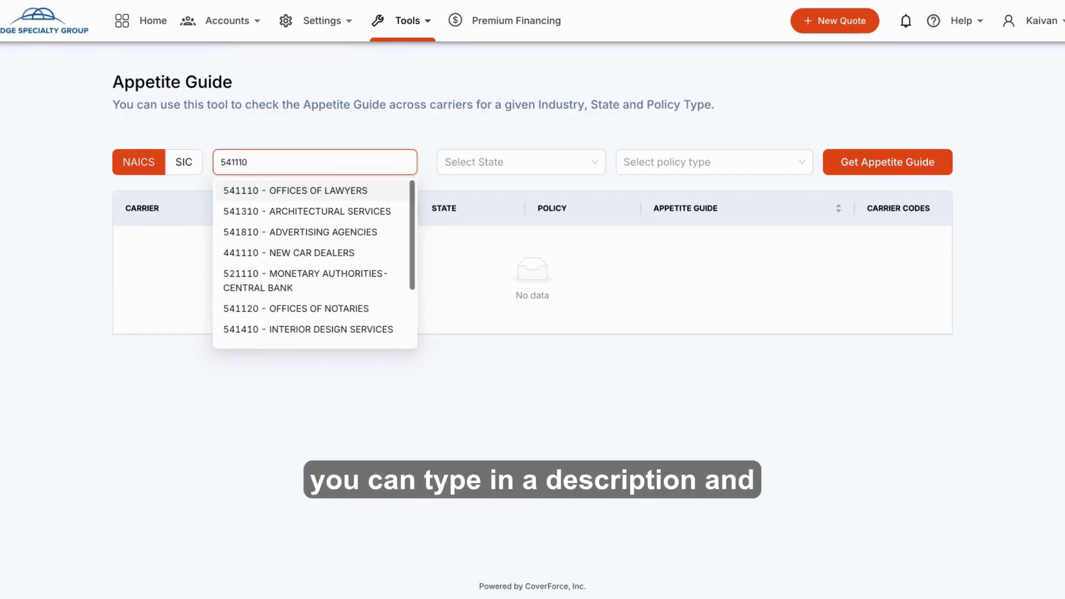
text(Lawyers)
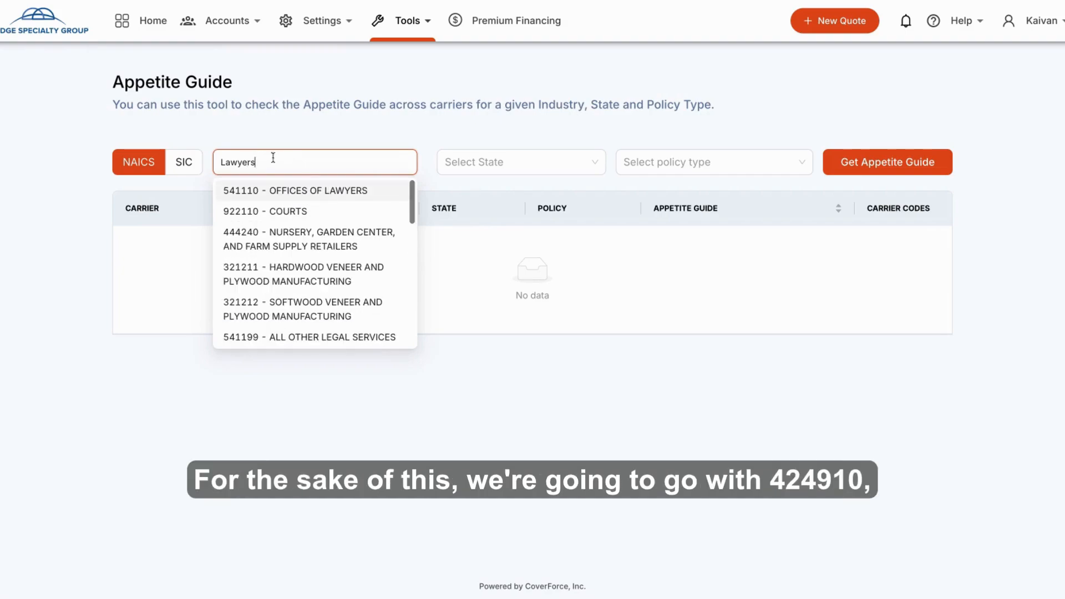
Step: Clear the description search, look up 424910, and choose 424910 - Farm Supplies Merchant Wholesalers as the NAICS code
key(BackSpace)
key(BackSpace)
key(BackSpace)
key(BackSpace)
key(BackSpace)
key(BackSpace)
key(BackSpace)
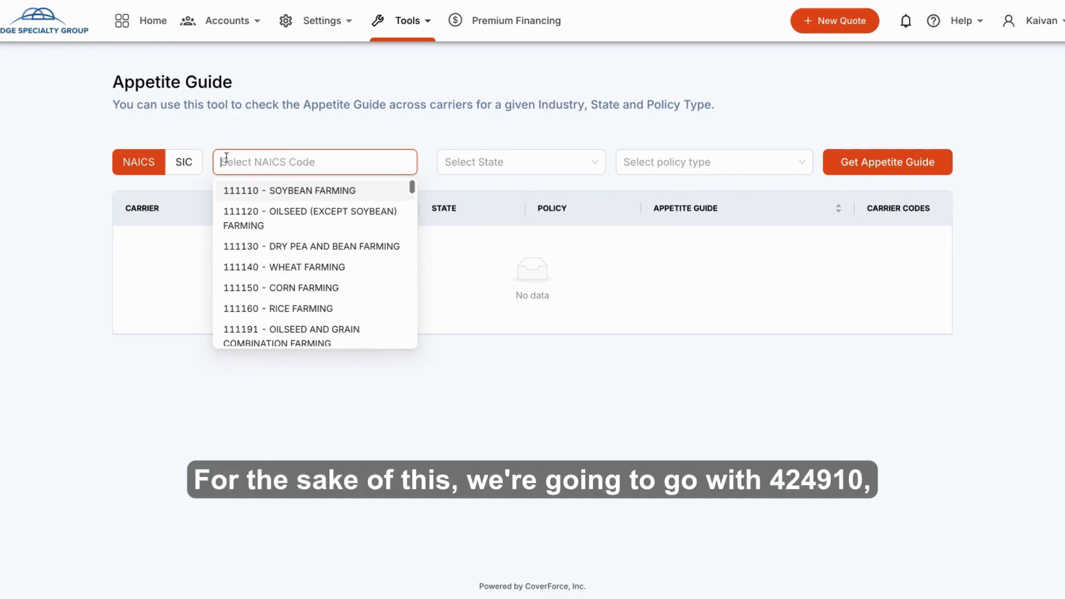
text(424)
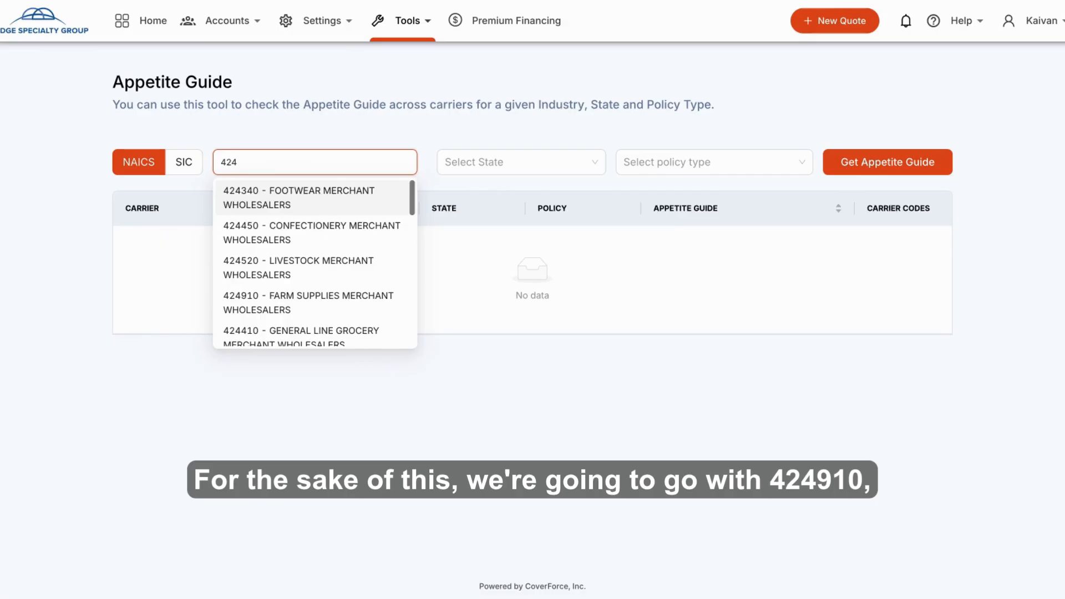
text(910)
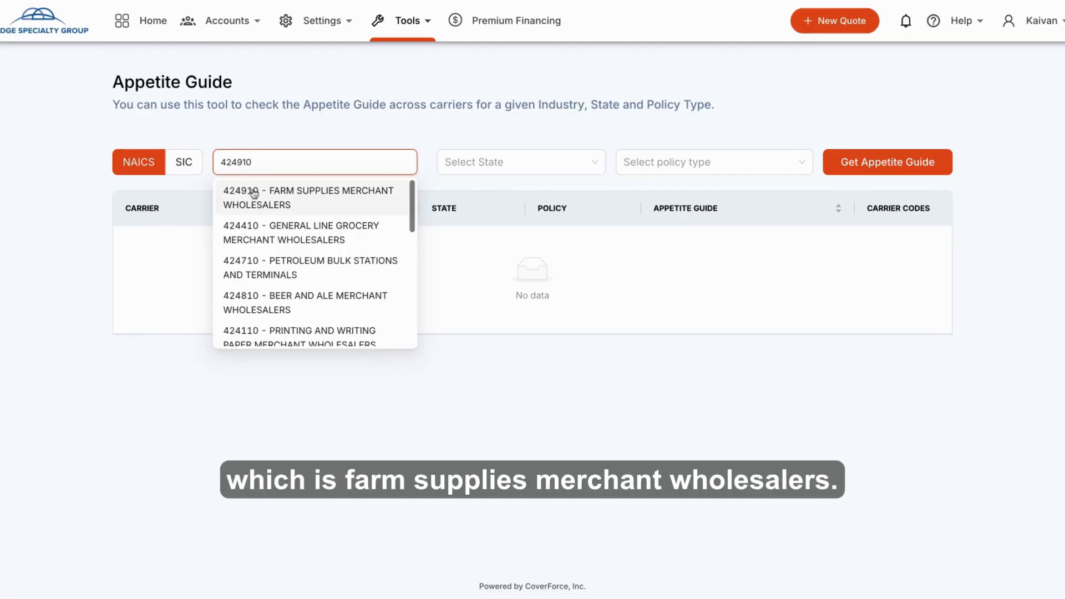
click(333, 197)
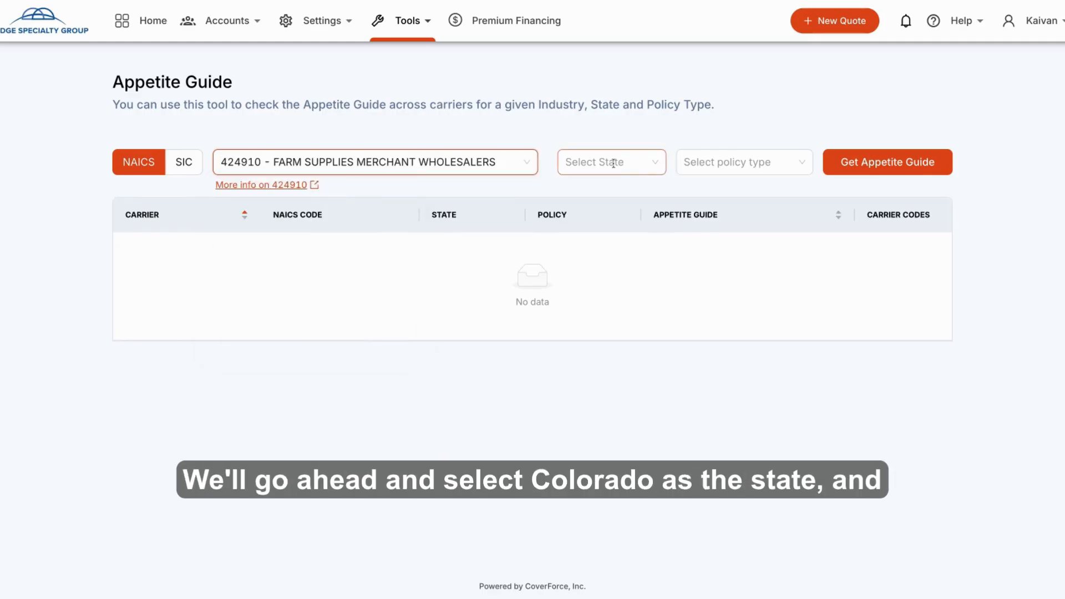
Step: Set the state to Colorado and the policy type to Business Owner's Policy, and get the carriers' appetite guide
click(655, 162)
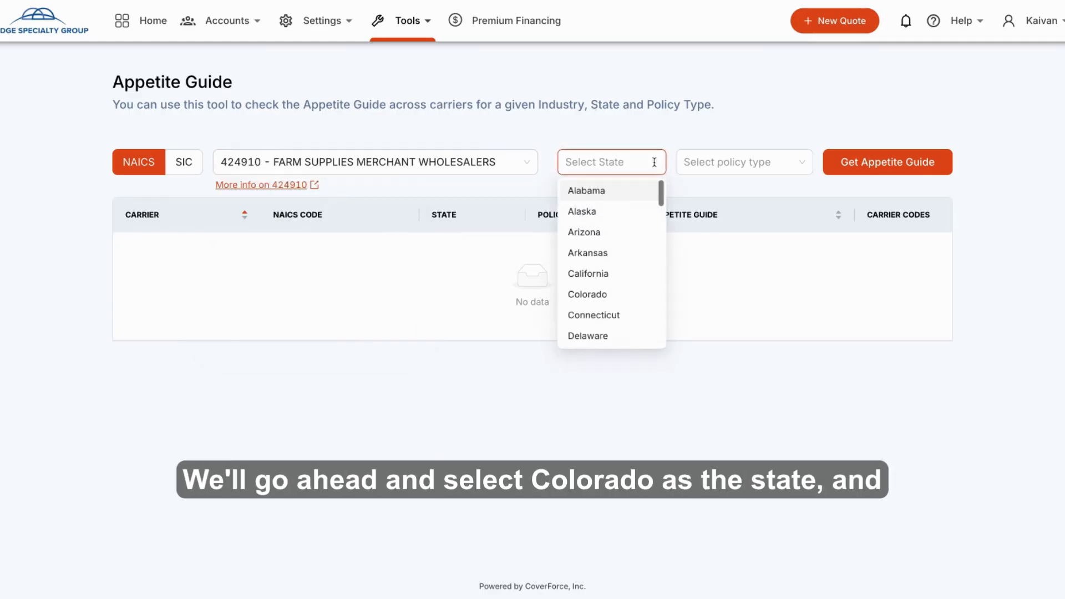
click(597, 296)
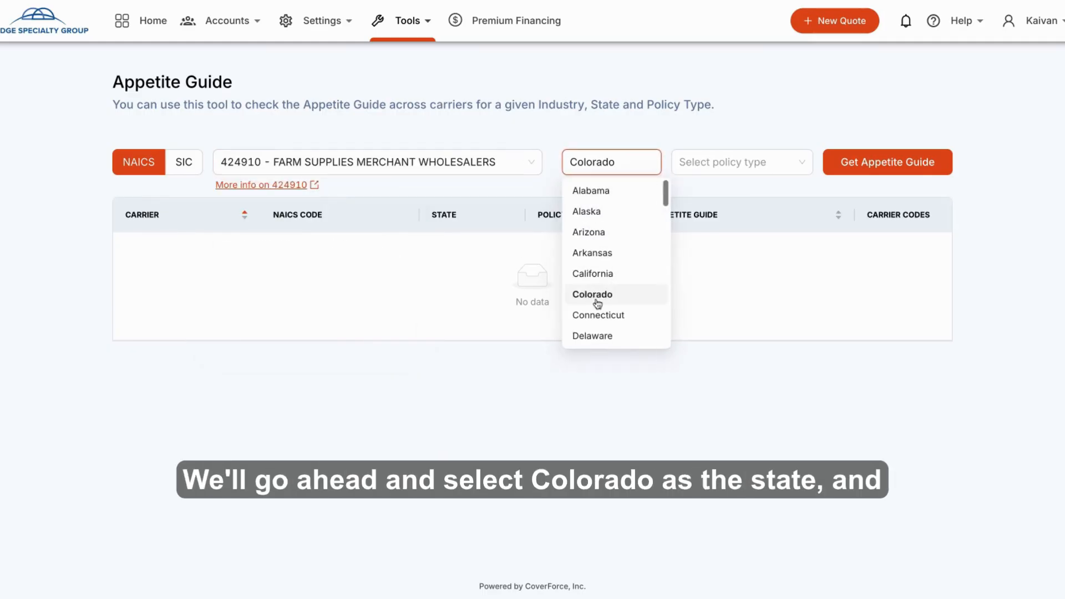
click(710, 166)
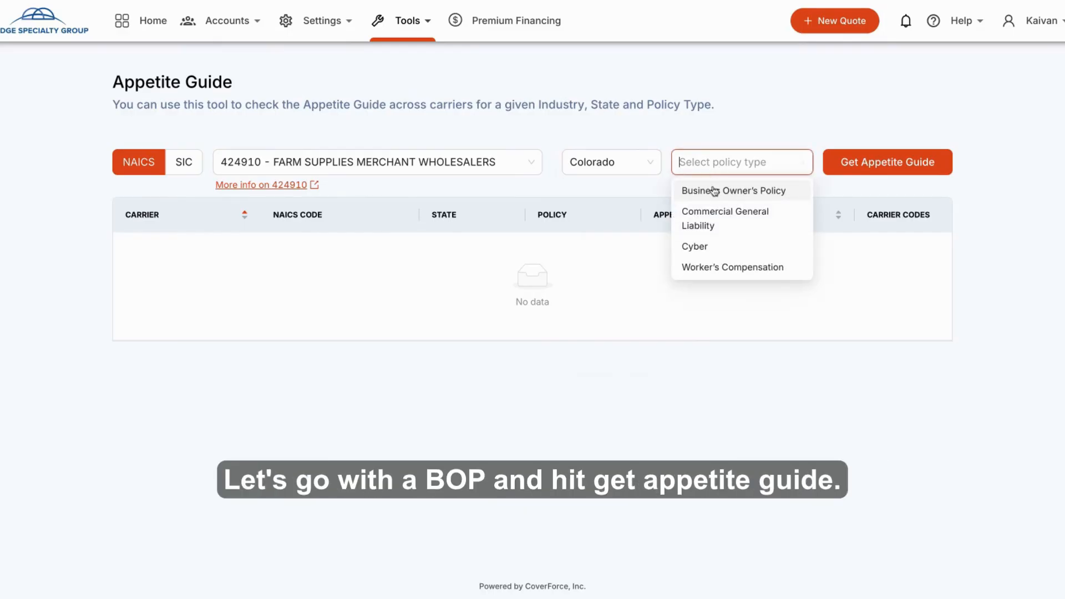
click(711, 191)
click(922, 167)
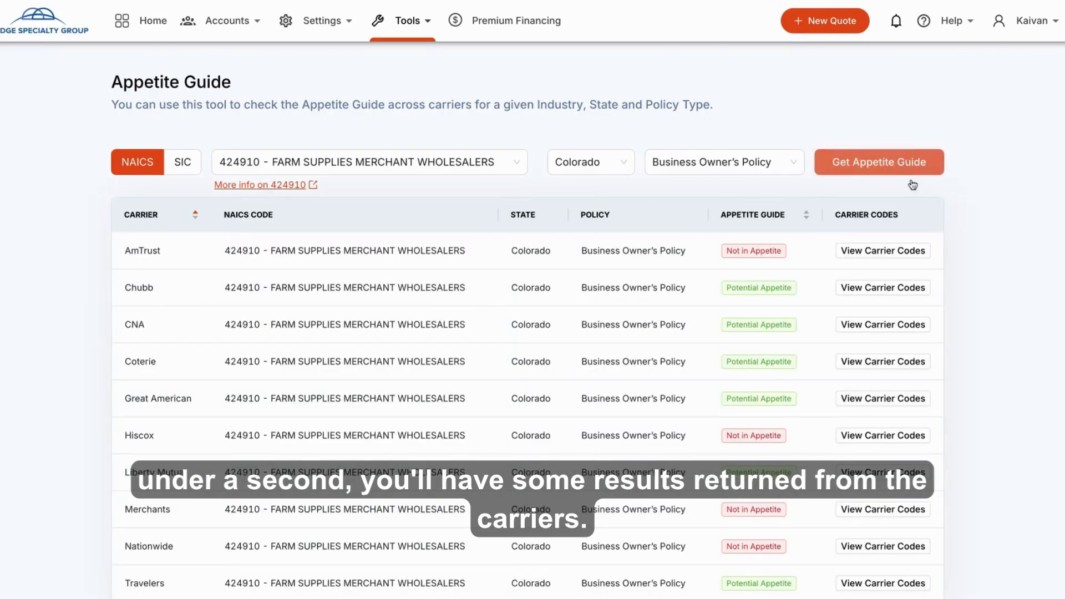
Step: Review the carrier appetite results, examine Chubb's industry codes for 424910, and close the code list
scroll(959, 266, down, 2)
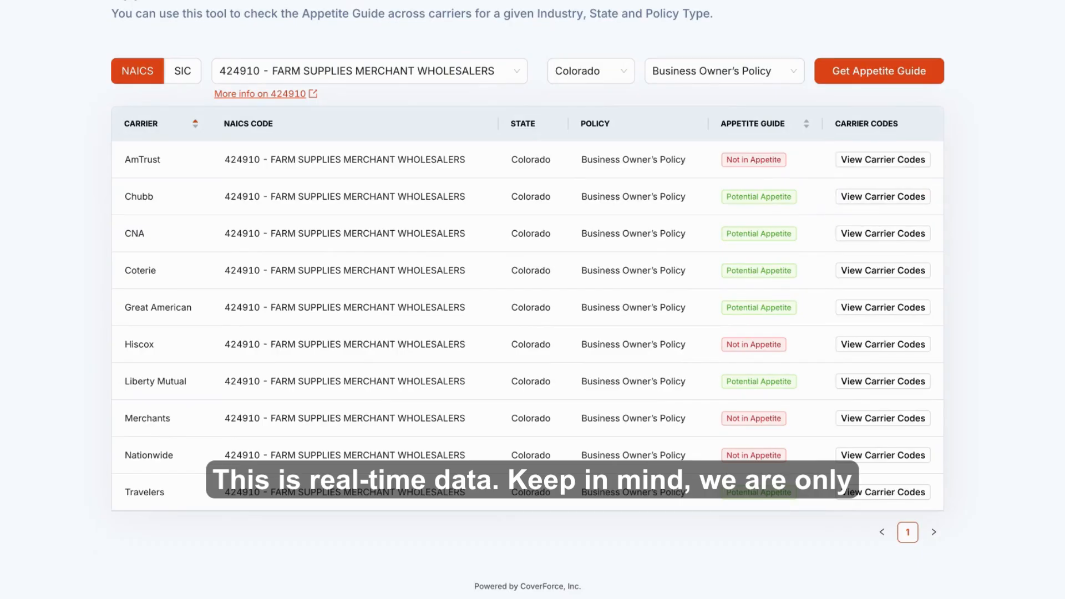
scroll(938, 261, up, 1)
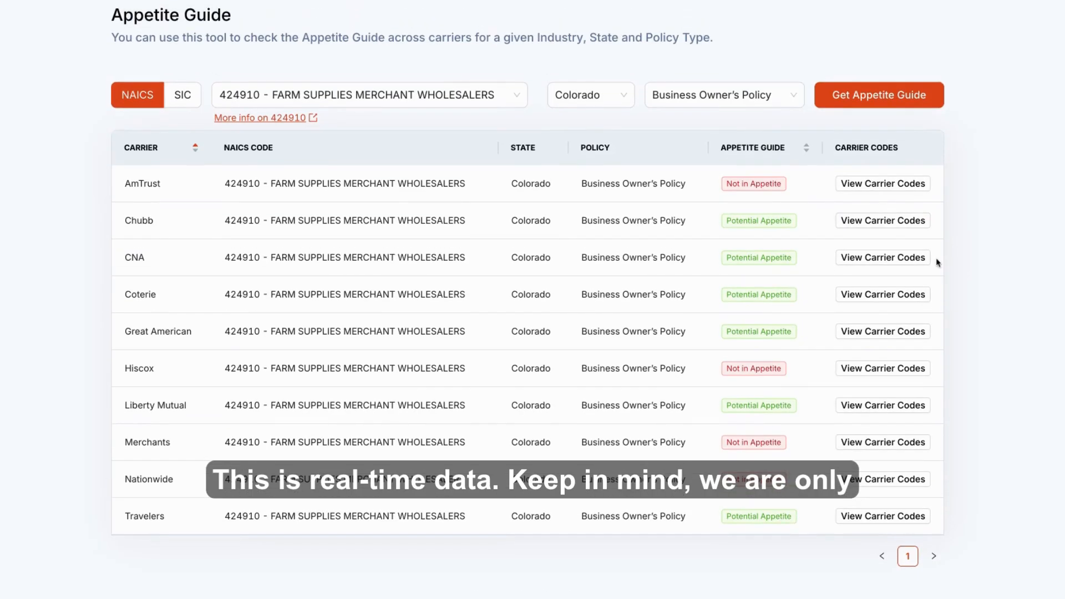
click(300, 101)
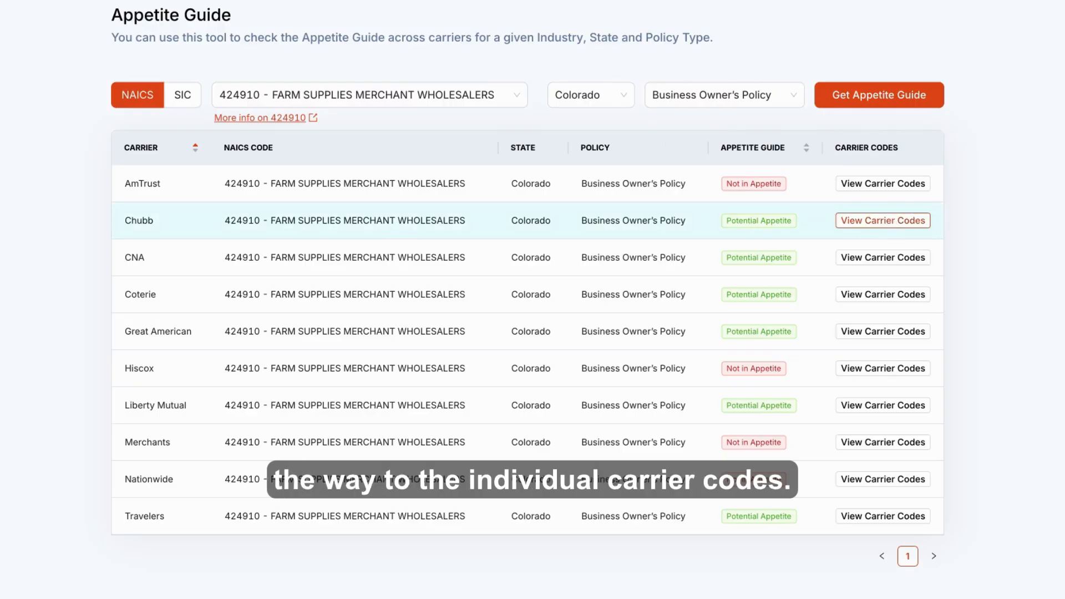
click(883, 220)
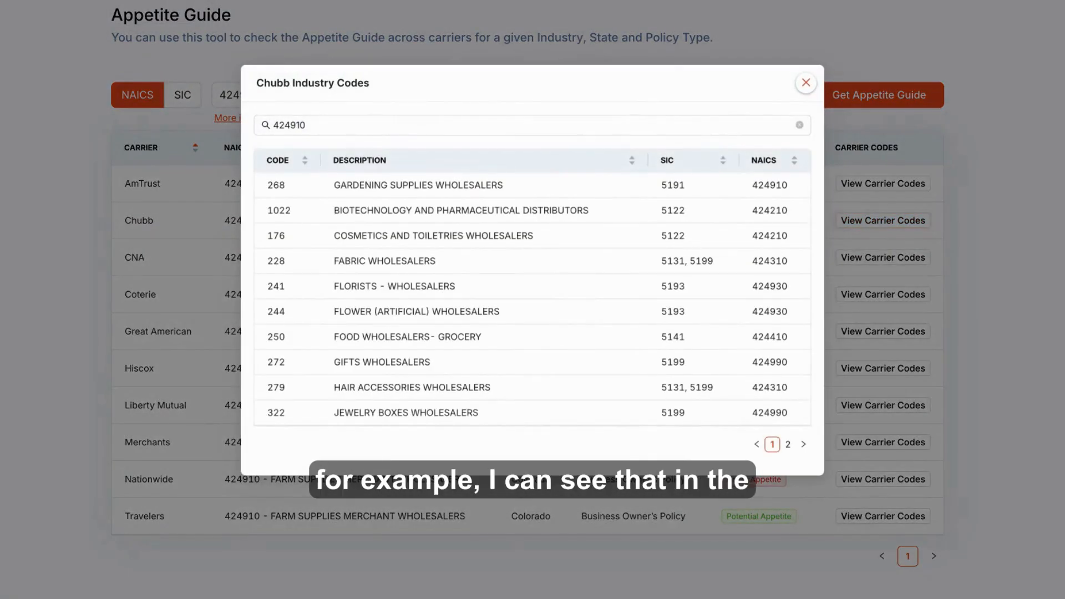
click(332, 127)
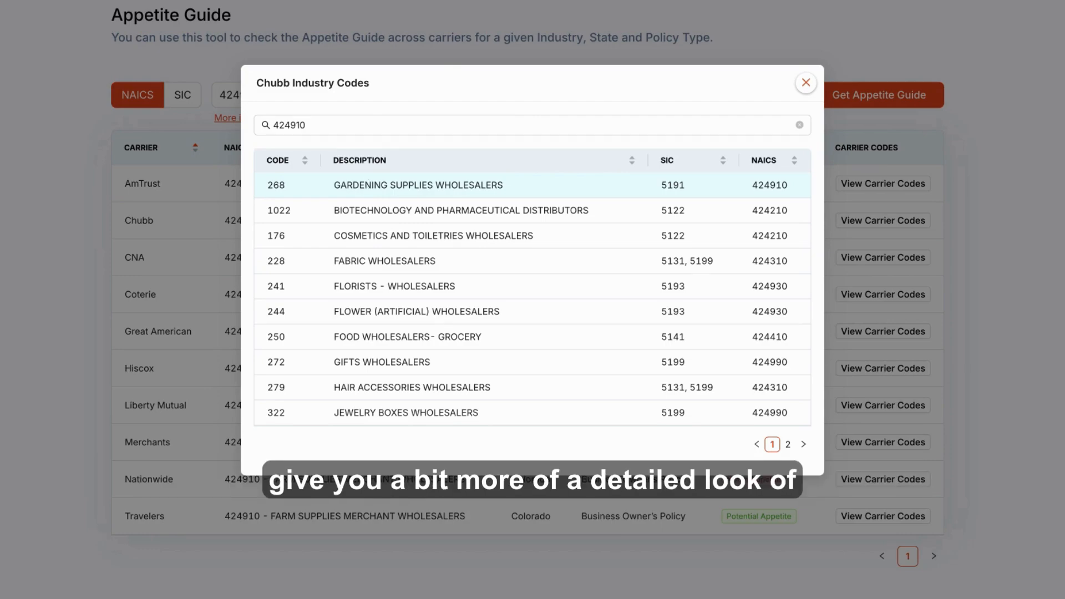
click(804, 84)
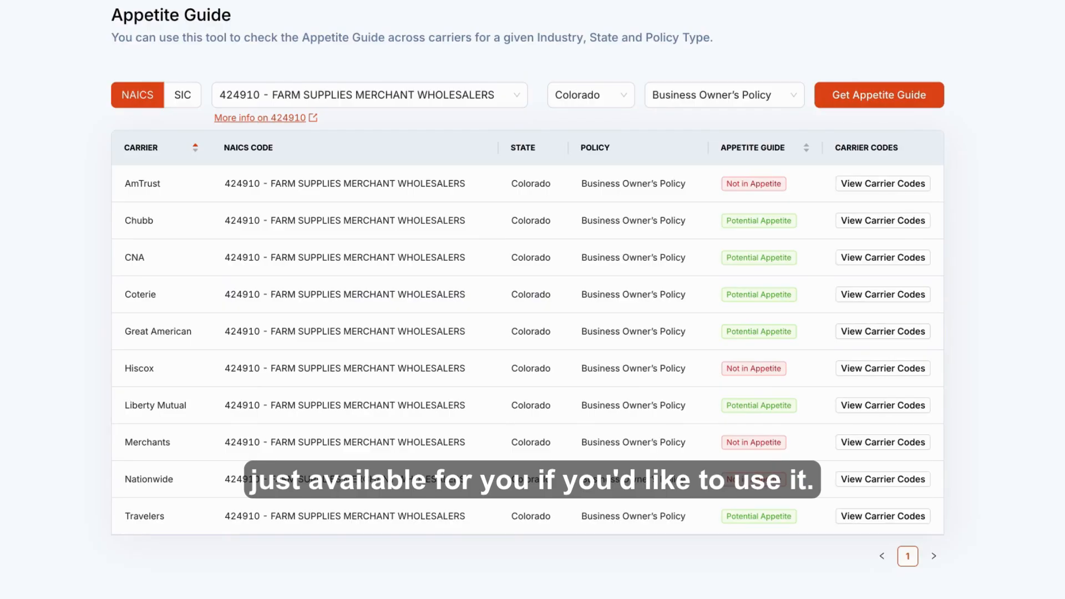
Step: Open the Reports Center
scroll(706, 242, up, 2)
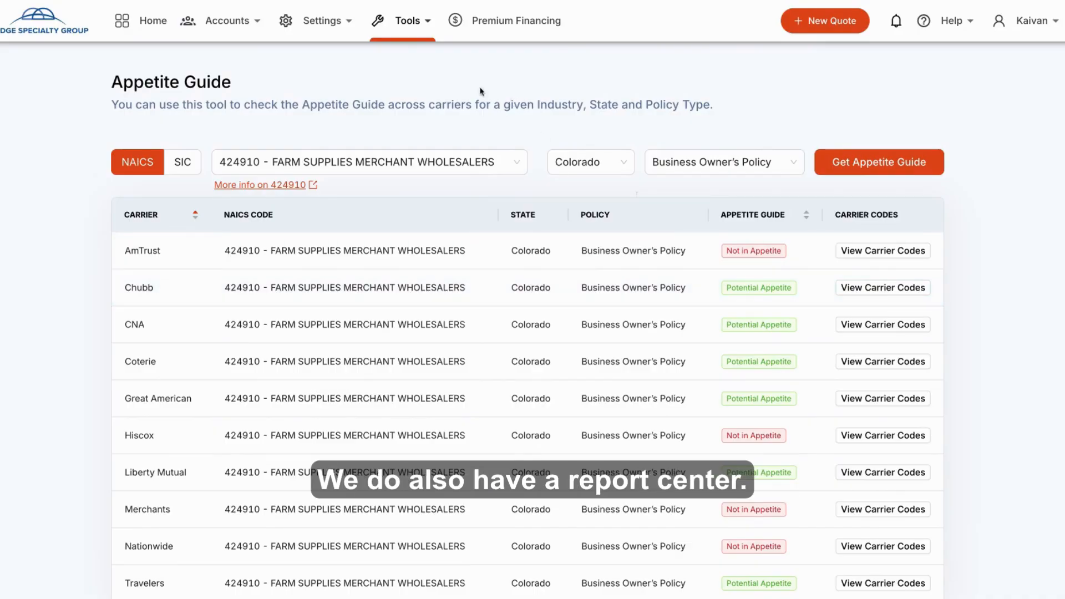
click(404, 11)
click(413, 91)
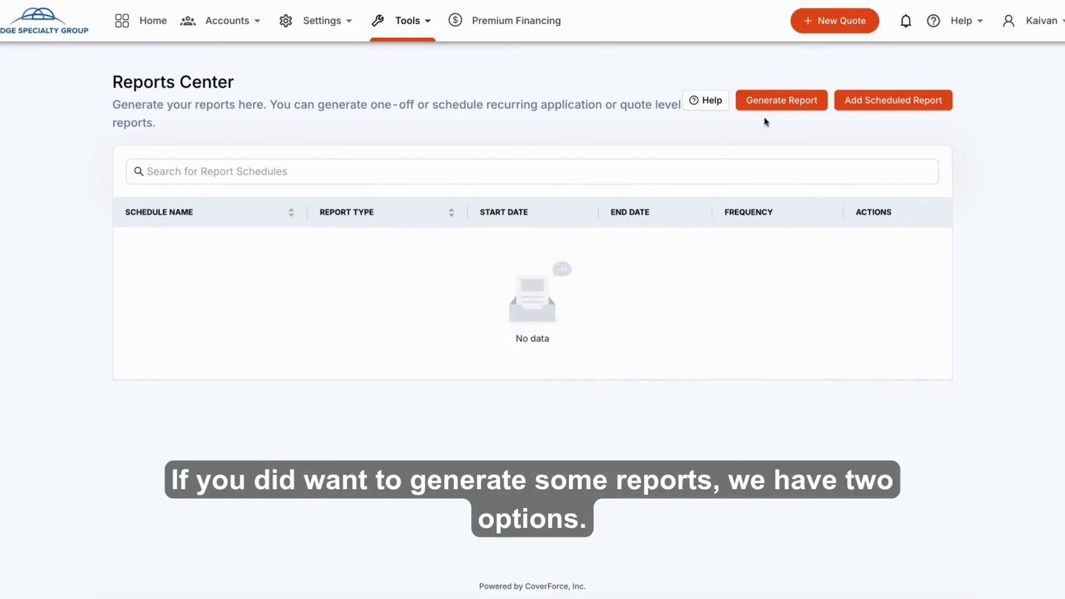
Step: Start a one-off report, review the available report types, and choose Active Agent Details
click(805, 105)
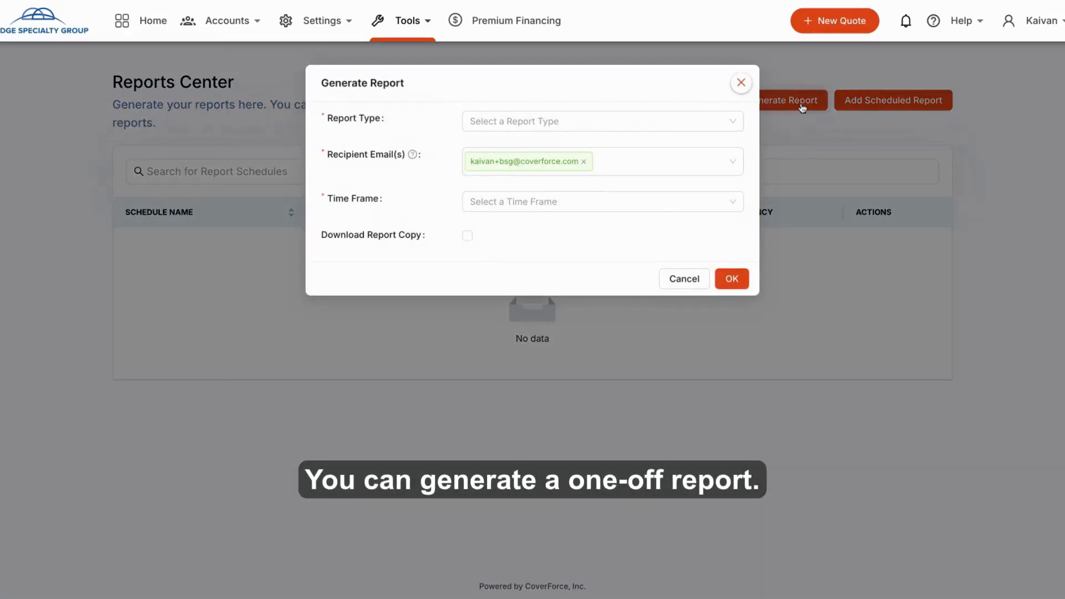
click(730, 120)
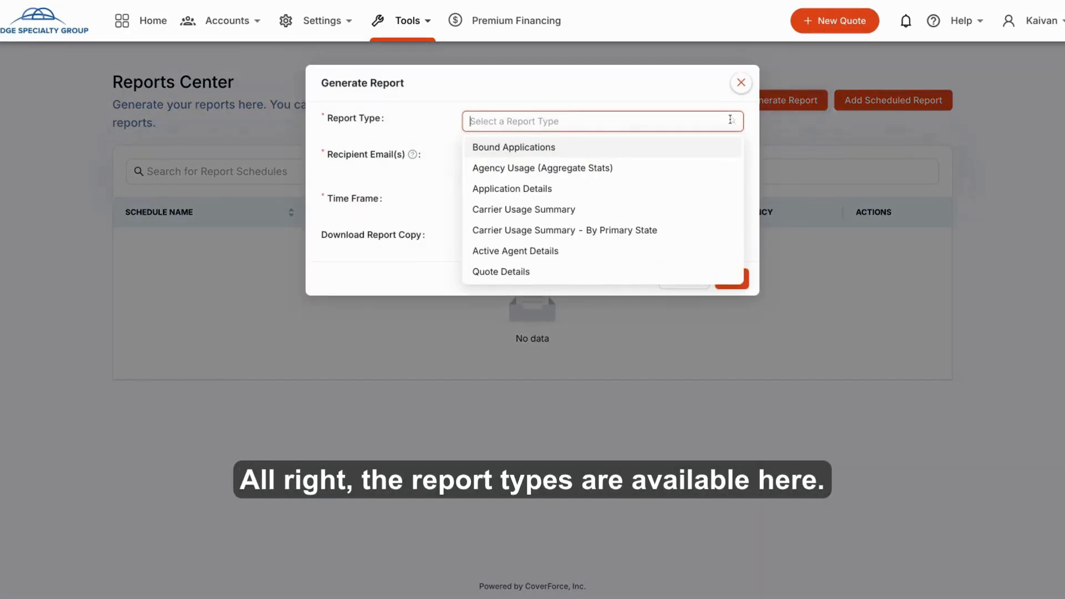
mouse_move(551, 215)
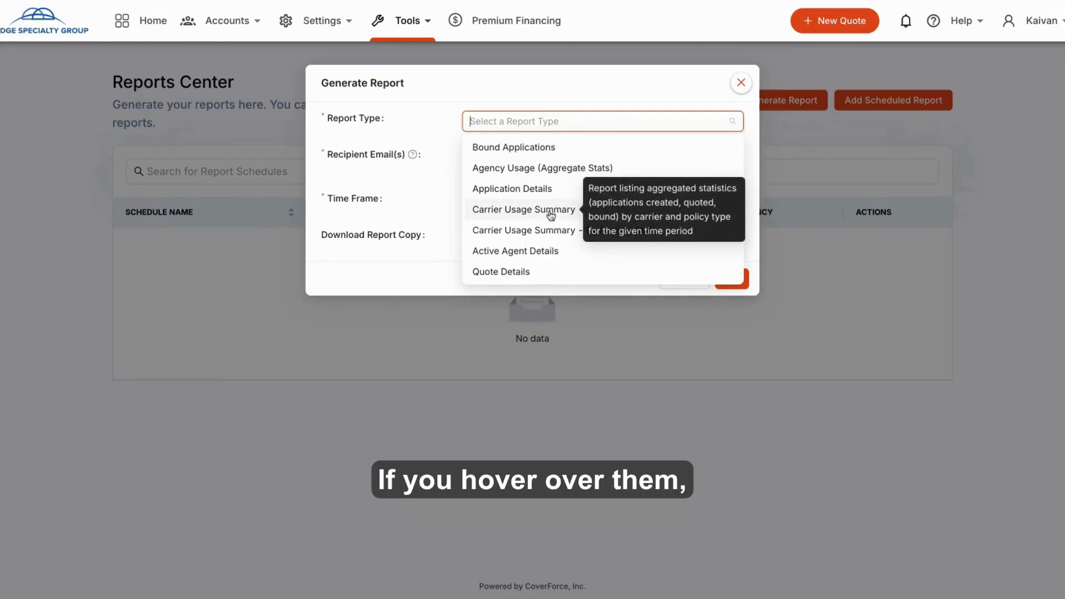
click(519, 254)
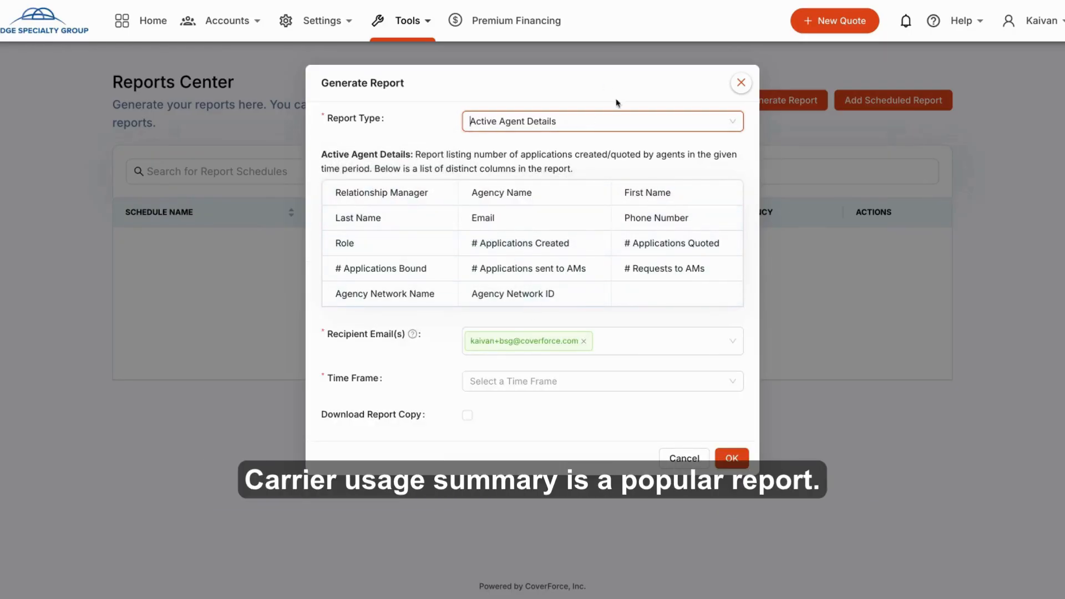
Step: Change the one-off report's type to Carrier Usage Summary, enable downloading a report copy, and cancel the report
click(627, 123)
click(521, 210)
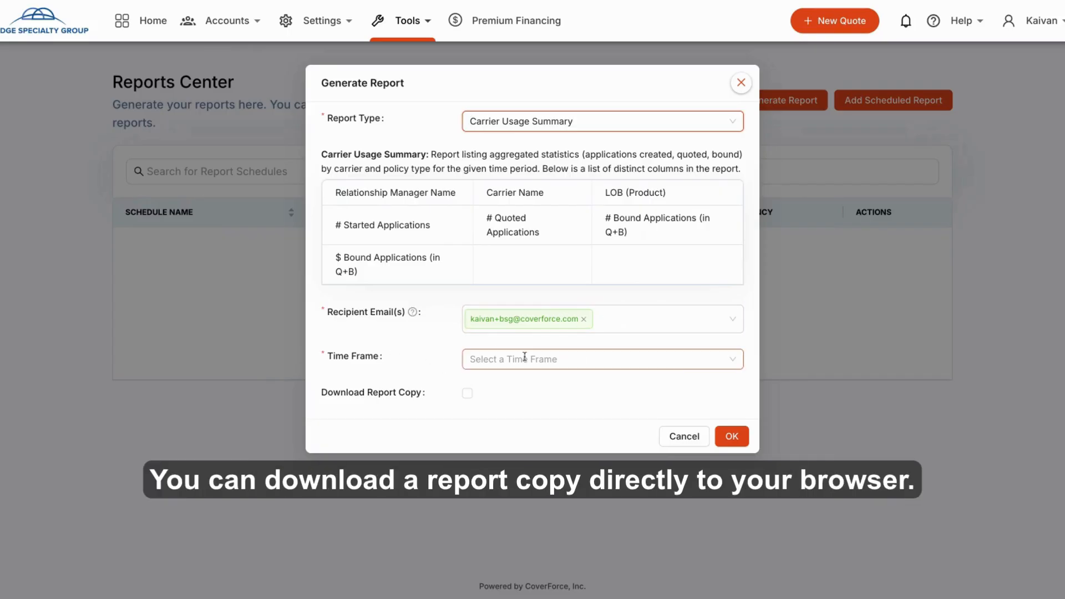
click(466, 395)
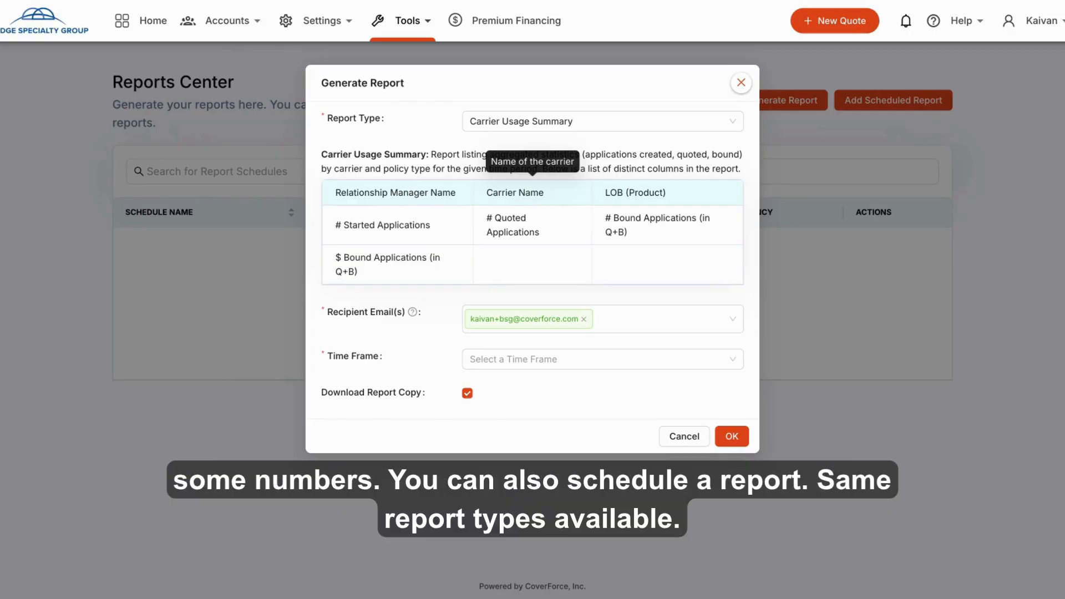
click(686, 438)
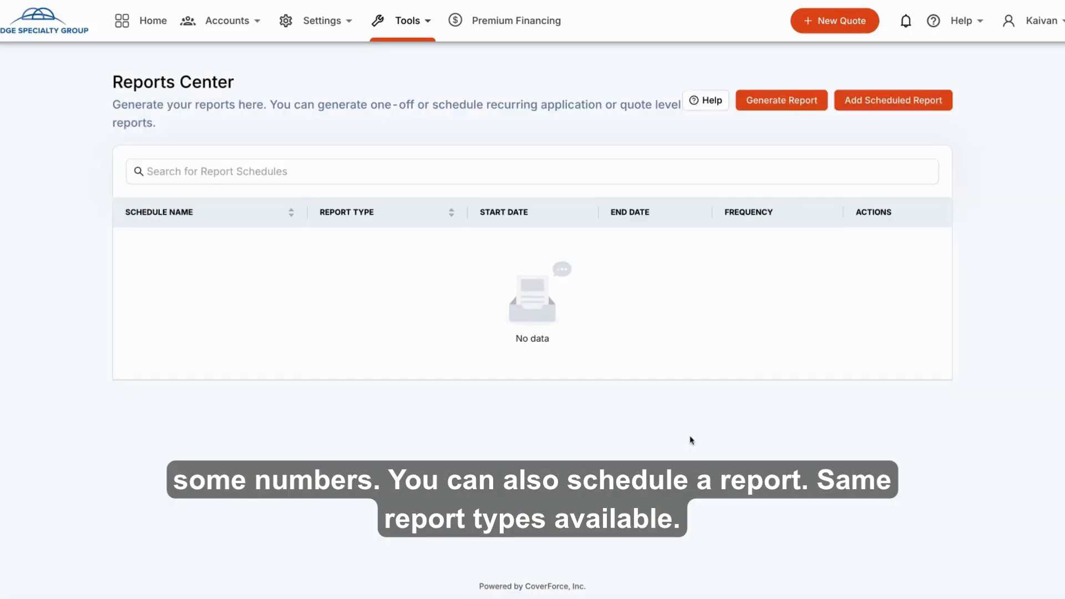
Step: Start a scheduled report of type Carrier Usage Summary, review its delivery fields, and cancel it
click(896, 111)
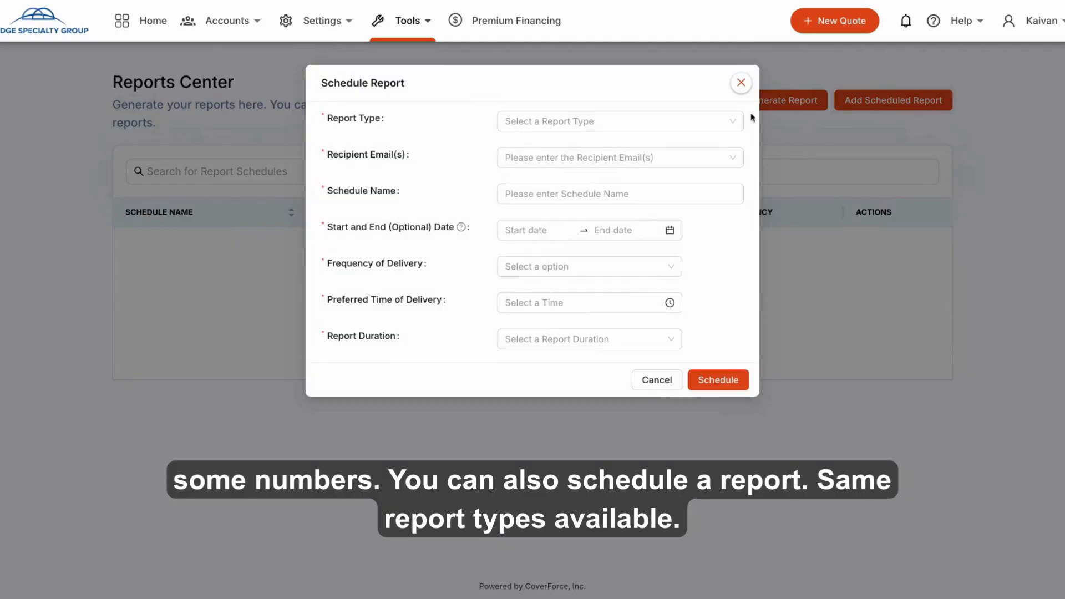
click(741, 119)
click(559, 209)
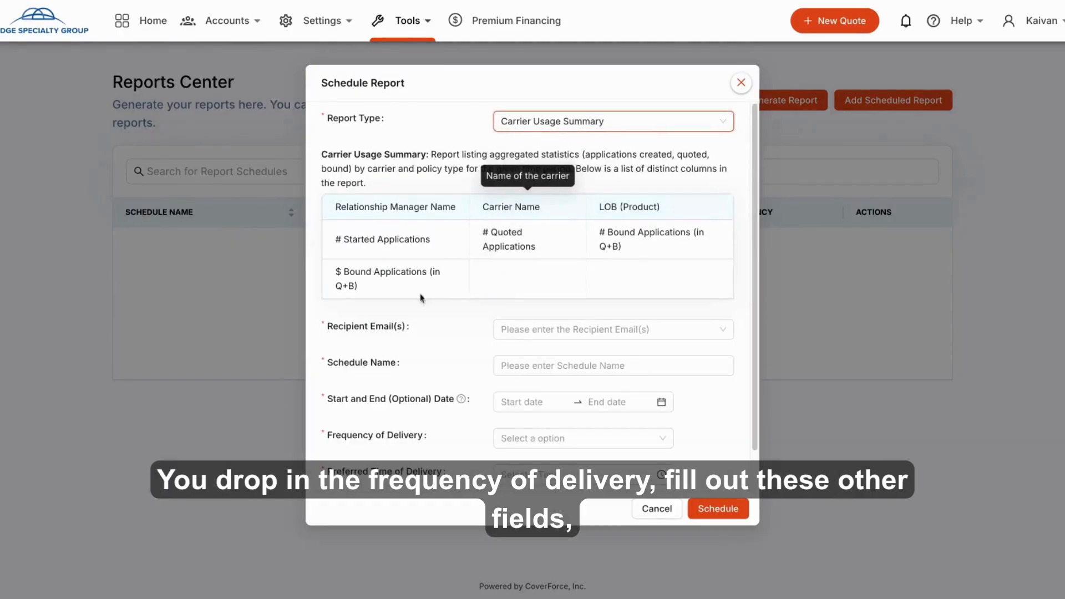
scroll(396, 372, down, 1)
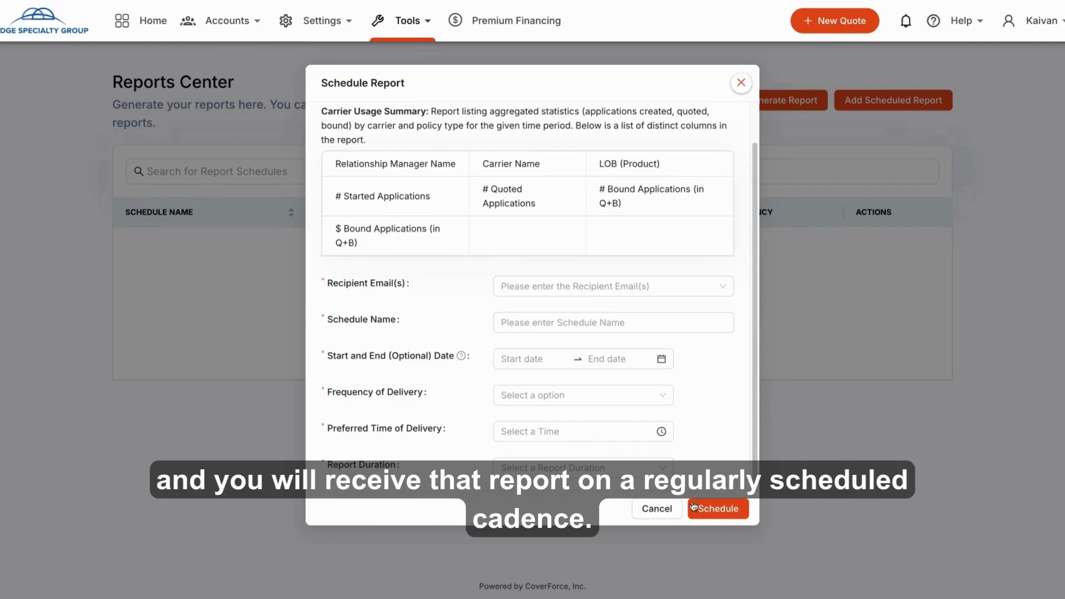
click(668, 513)
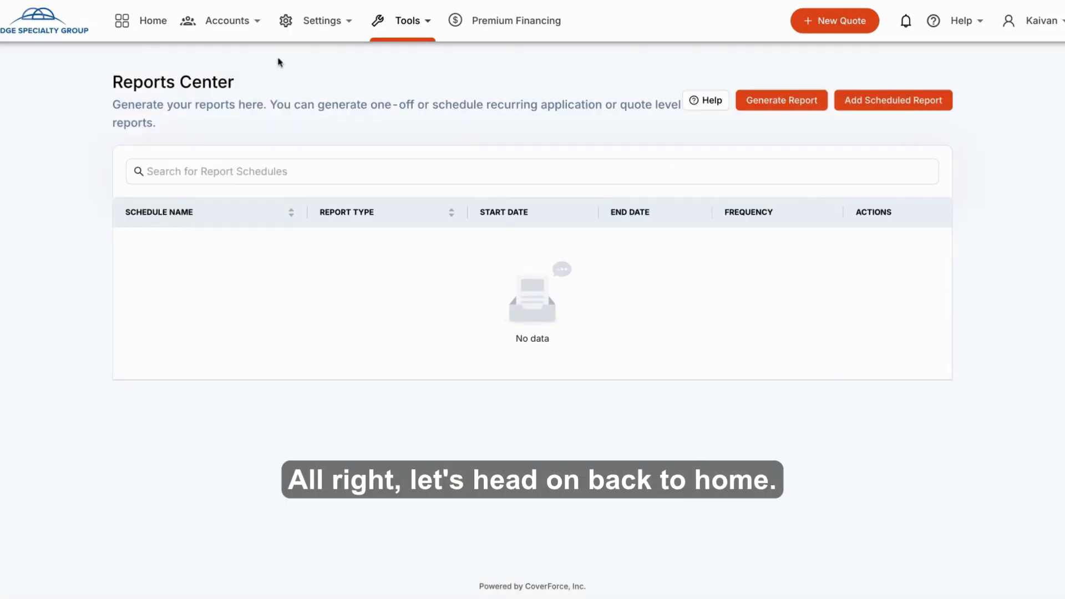
Step: Return to the home dashboard and open the list of all accounts
click(131, 25)
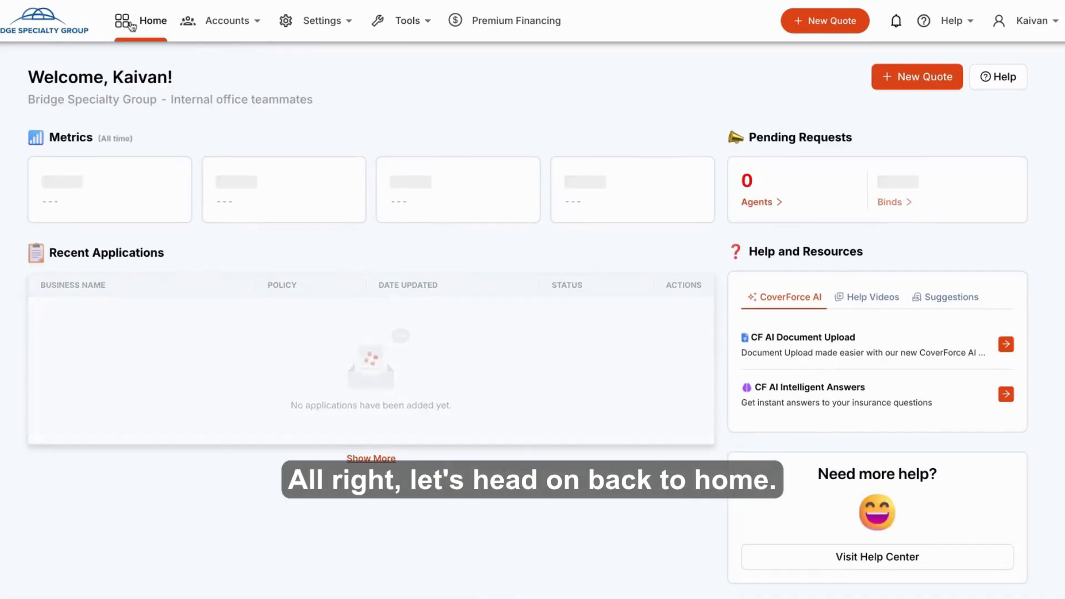
click(237, 22)
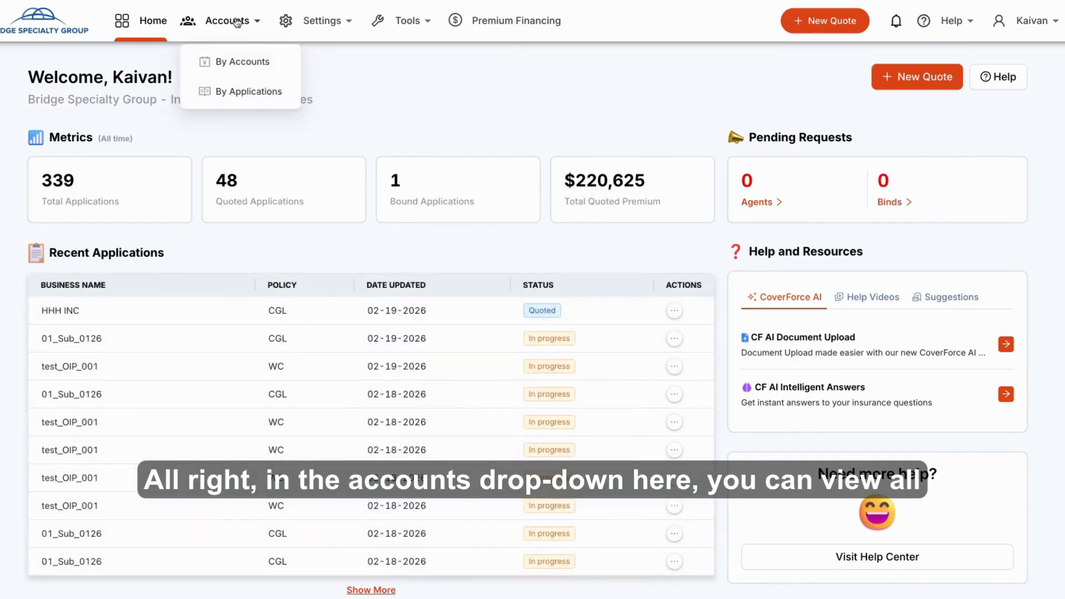
click(233, 62)
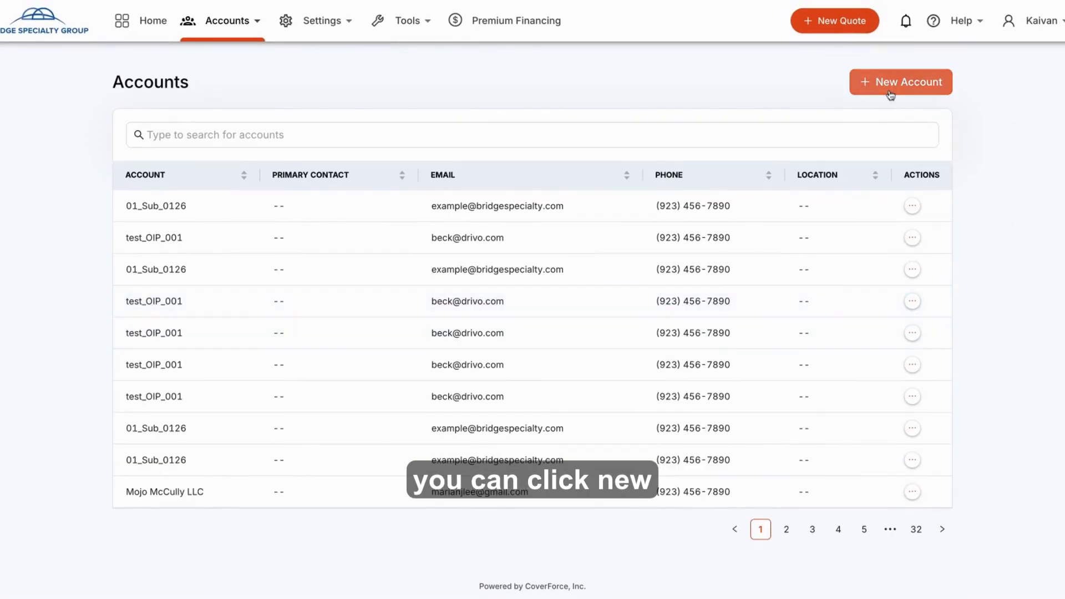
Step: Start a new account and review its required account name and its optional contact name, email and phone fields
click(890, 93)
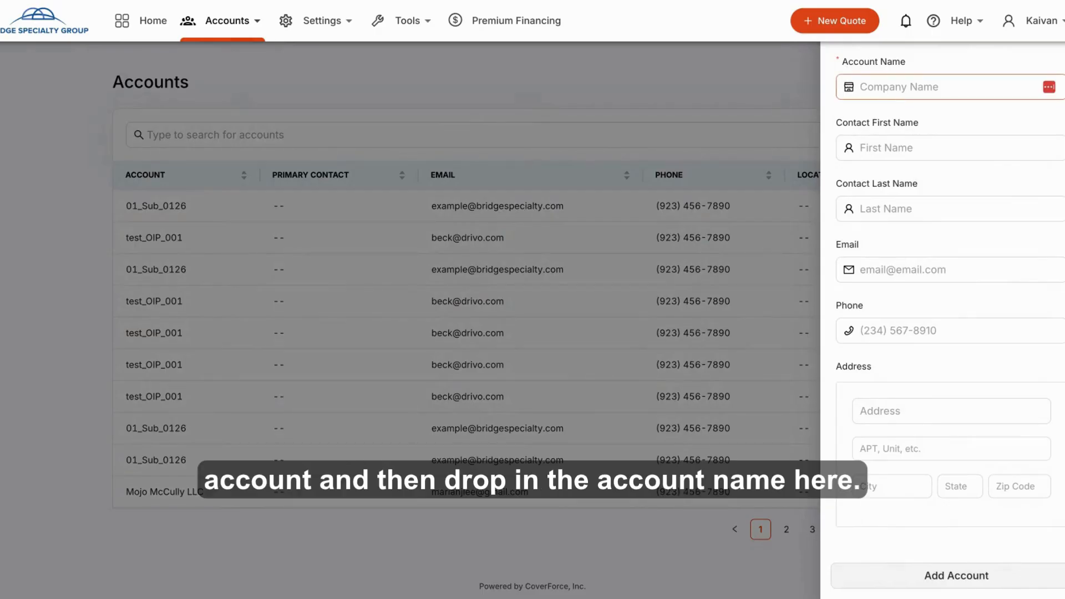
click(868, 86)
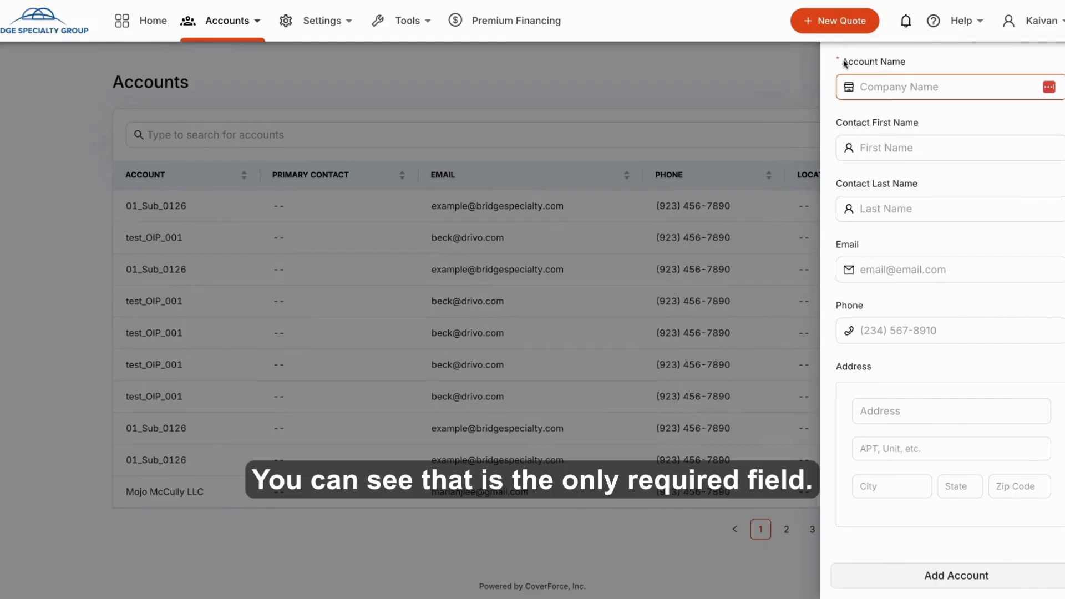
drag(844, 61, 910, 64)
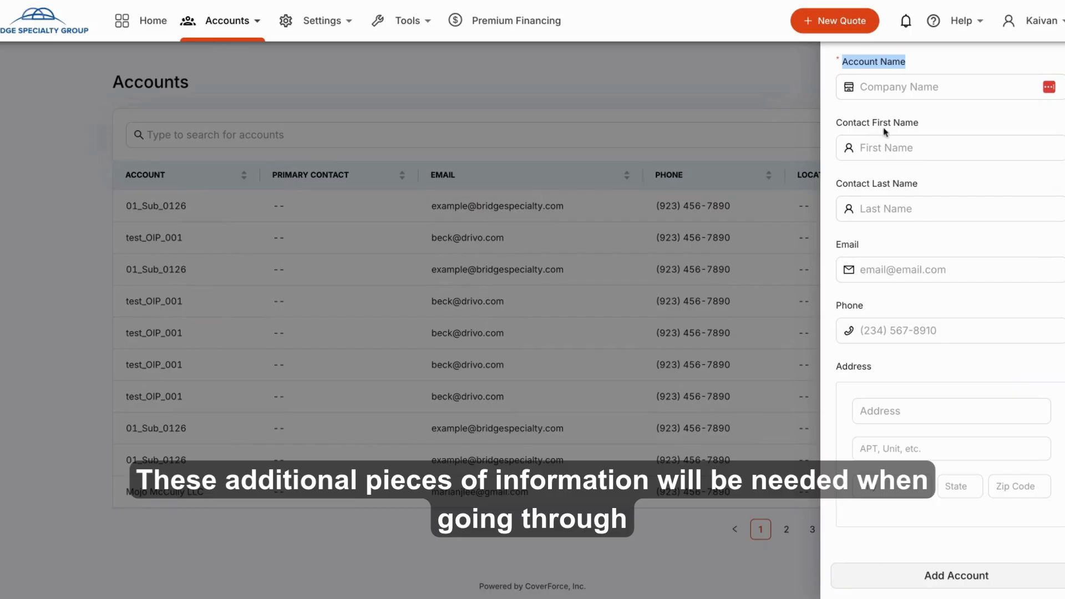
click(880, 148)
click(886, 205)
click(886, 269)
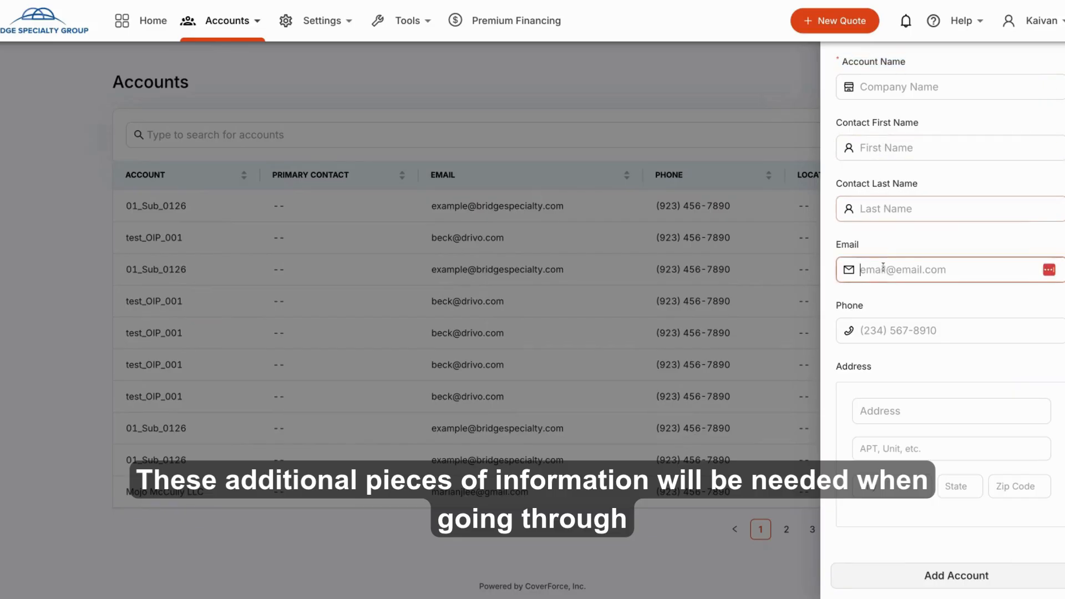
click(885, 330)
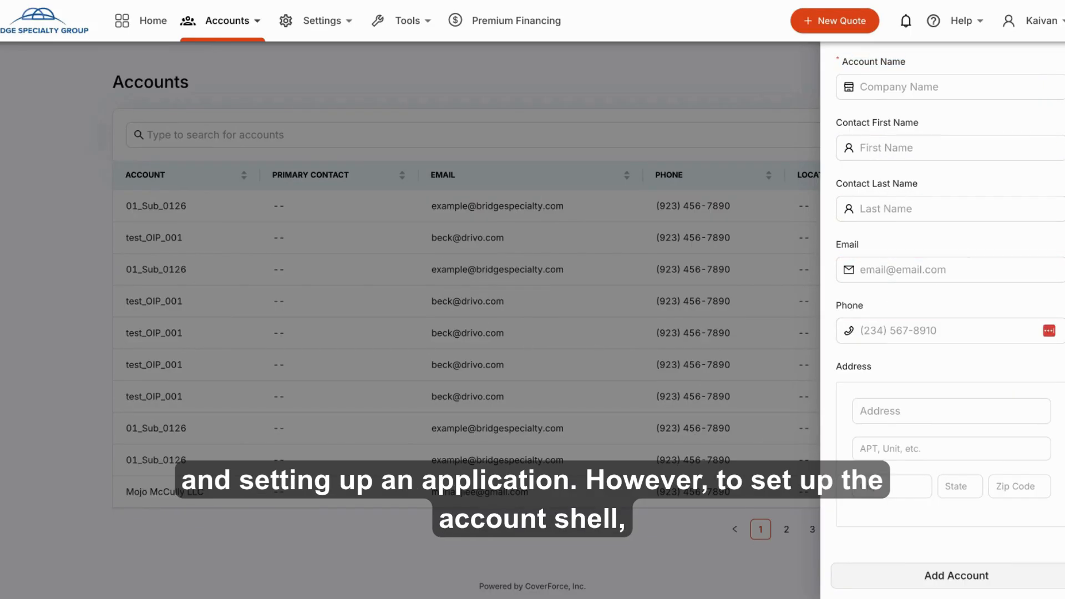
click(878, 83)
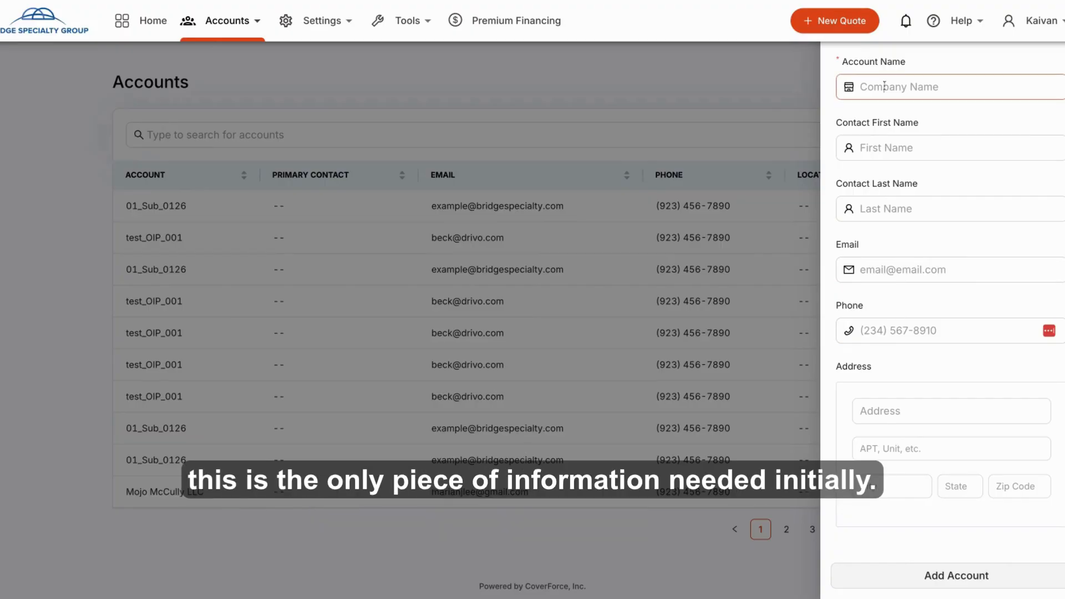
drag(842, 61, 906, 65)
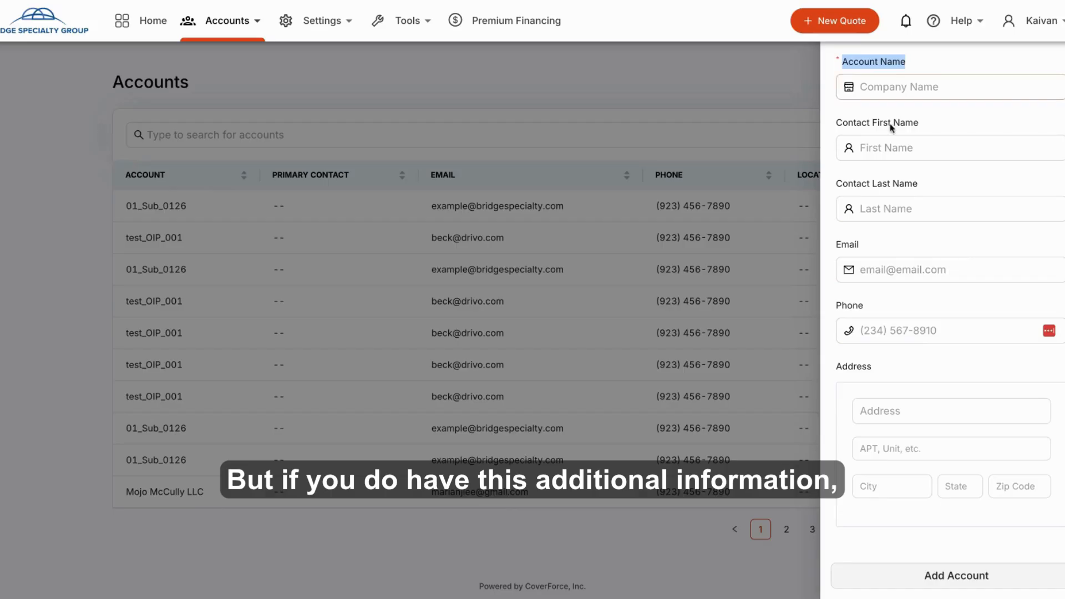
click(885, 168)
click(883, 206)
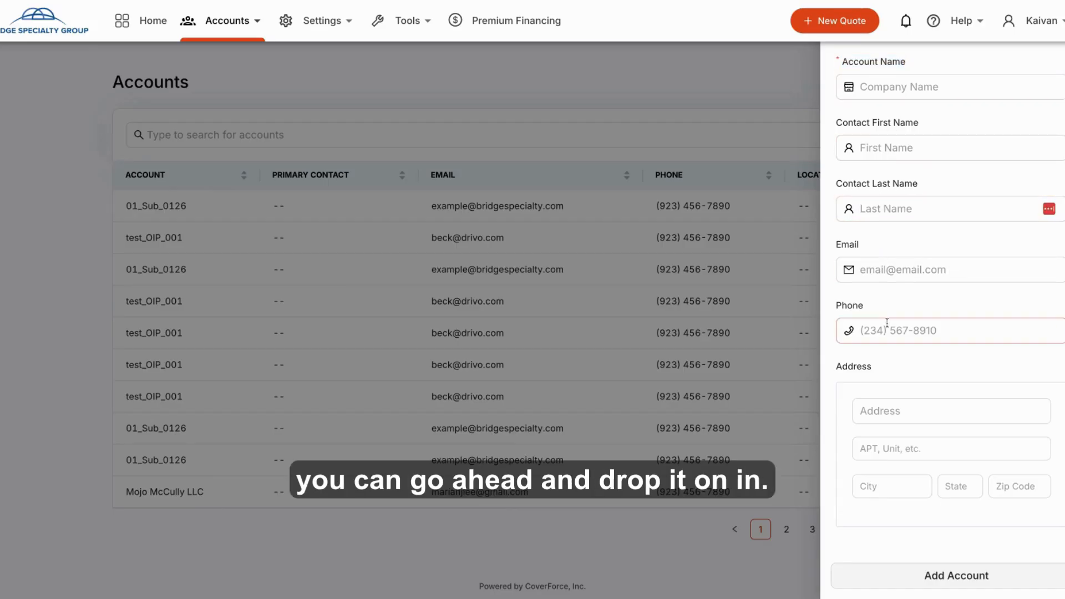
Step: Try the address lookup in the new account form by picking a suggested Colorado street address, and close the form without adding the account
click(900, 411)
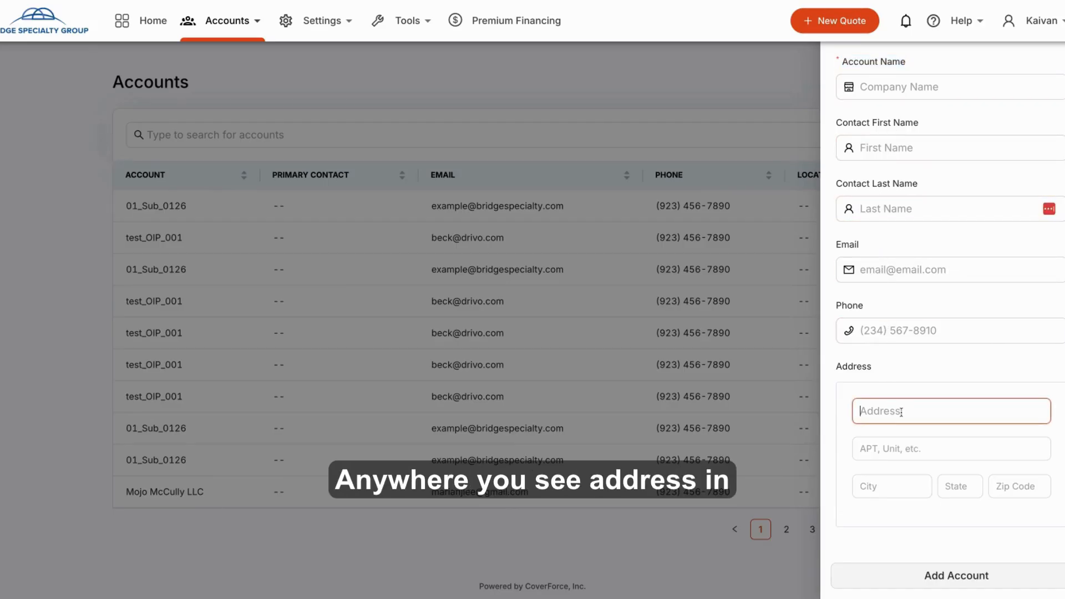
text(123 Ma)
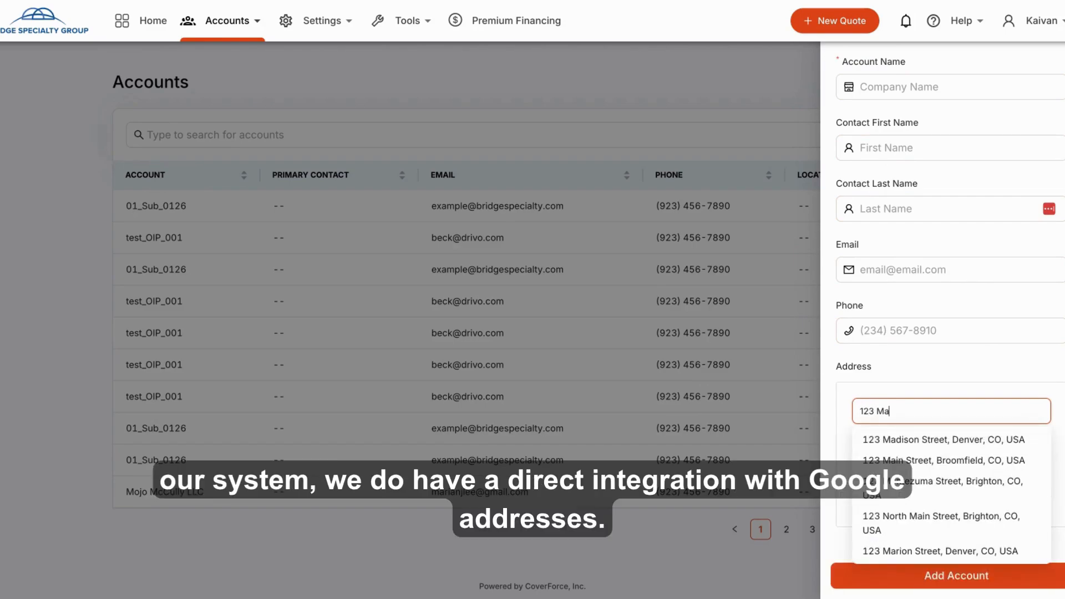
text(in street)
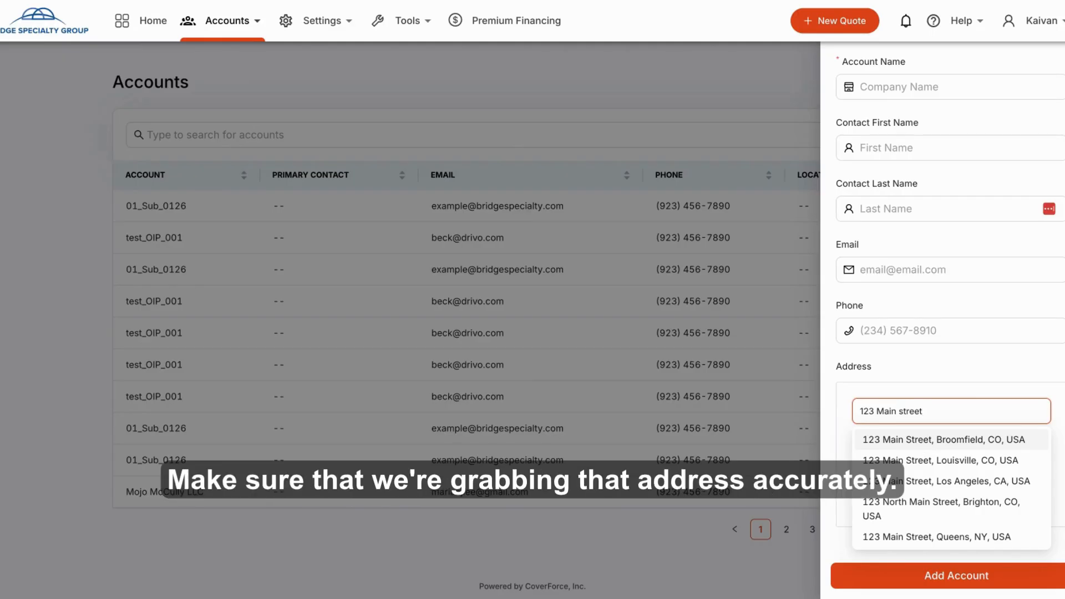
click(927, 439)
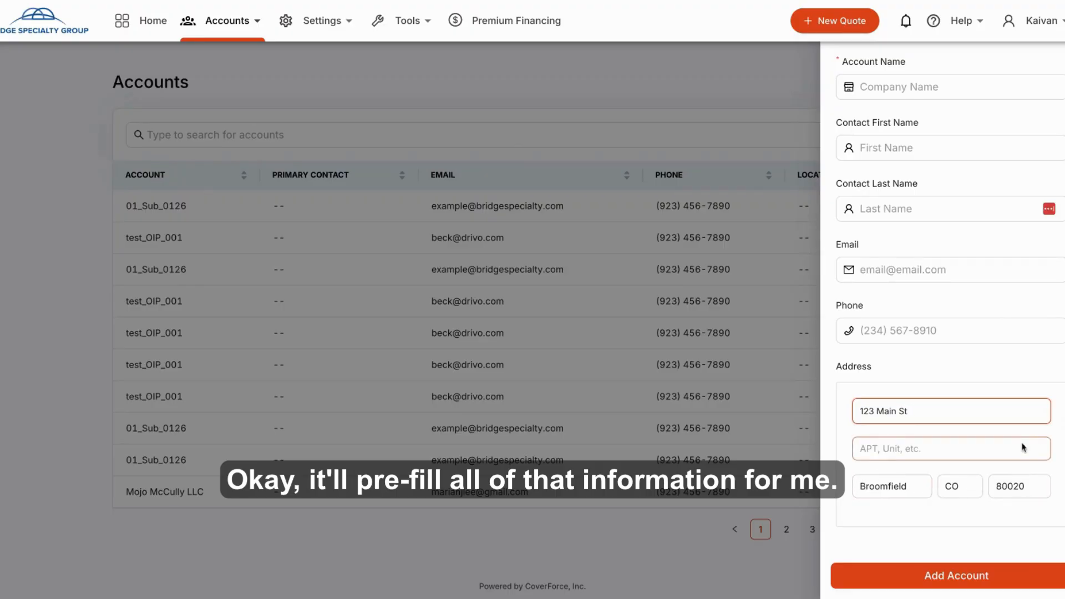
click(719, 79)
Step: Switch to the list of all applications and ready its application search
mouse_move(234, 21)
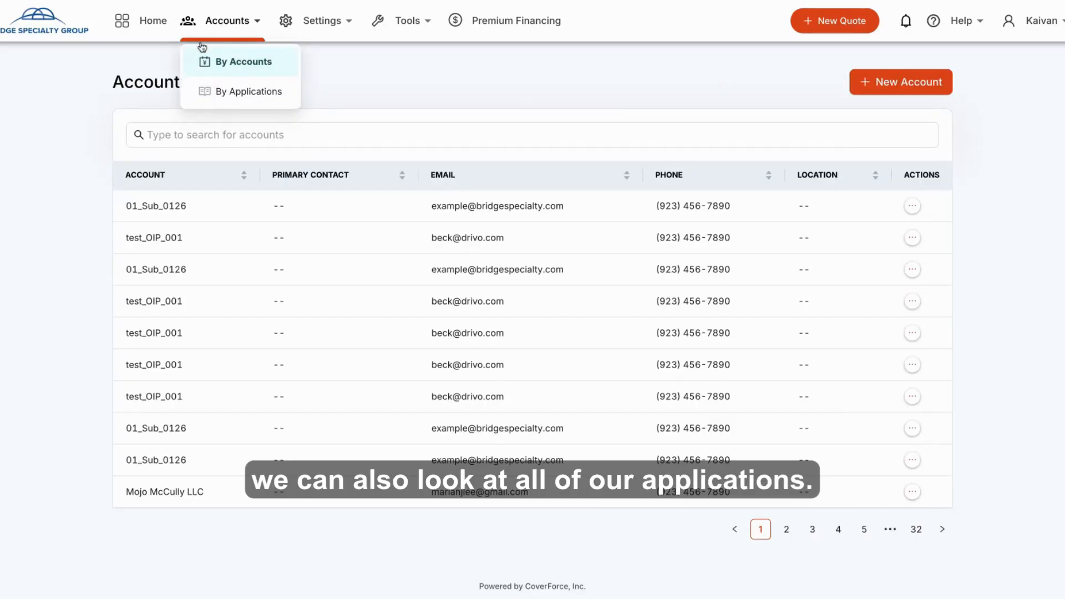
click(214, 92)
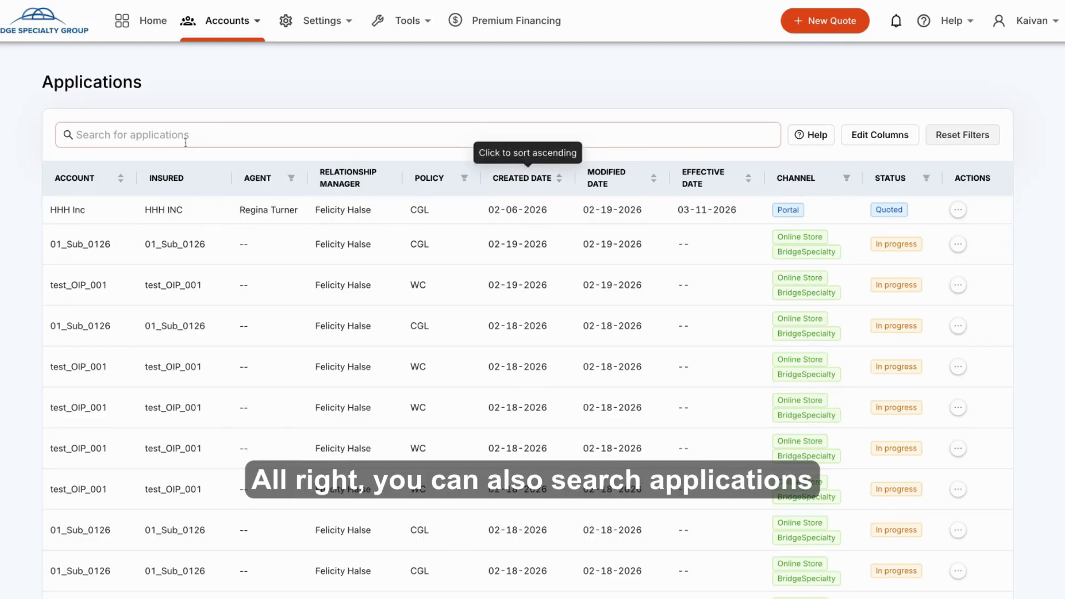
click(169, 137)
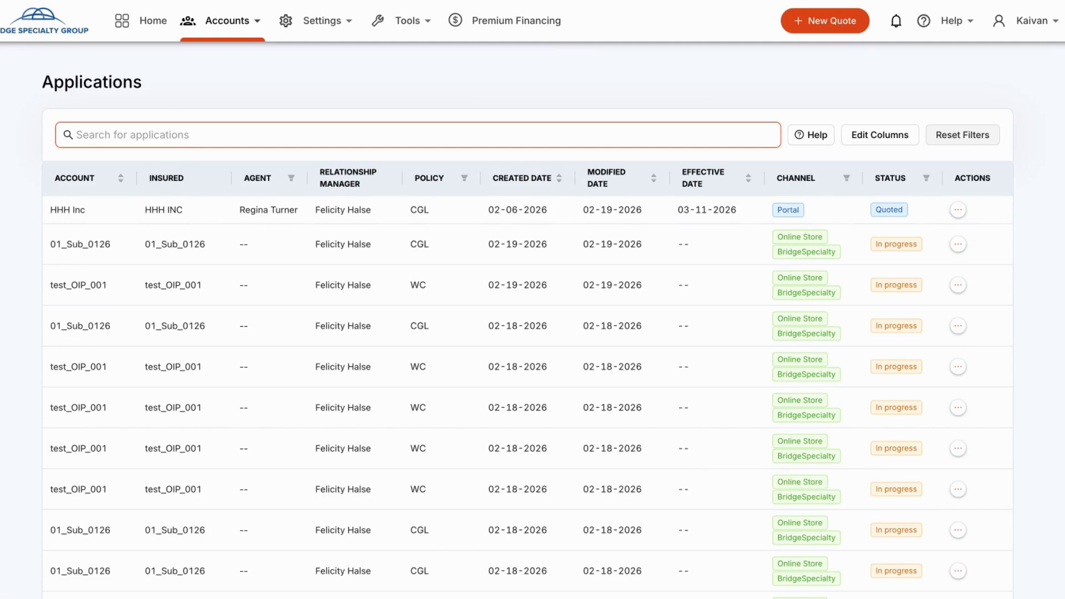
Step: Return to the home dashboard and open the Team Management settings
click(145, 25)
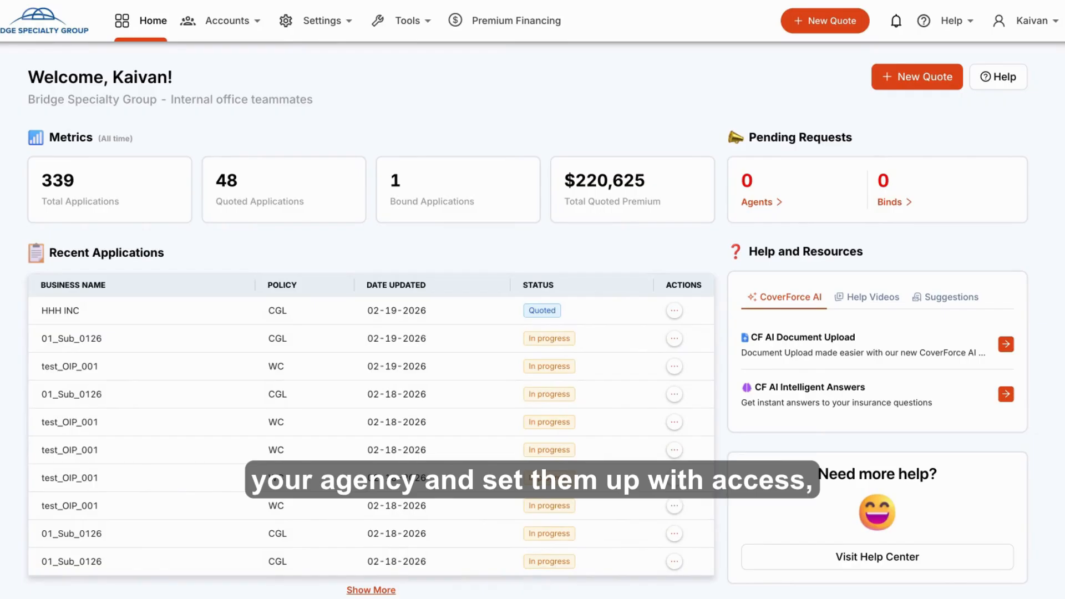
click(322, 22)
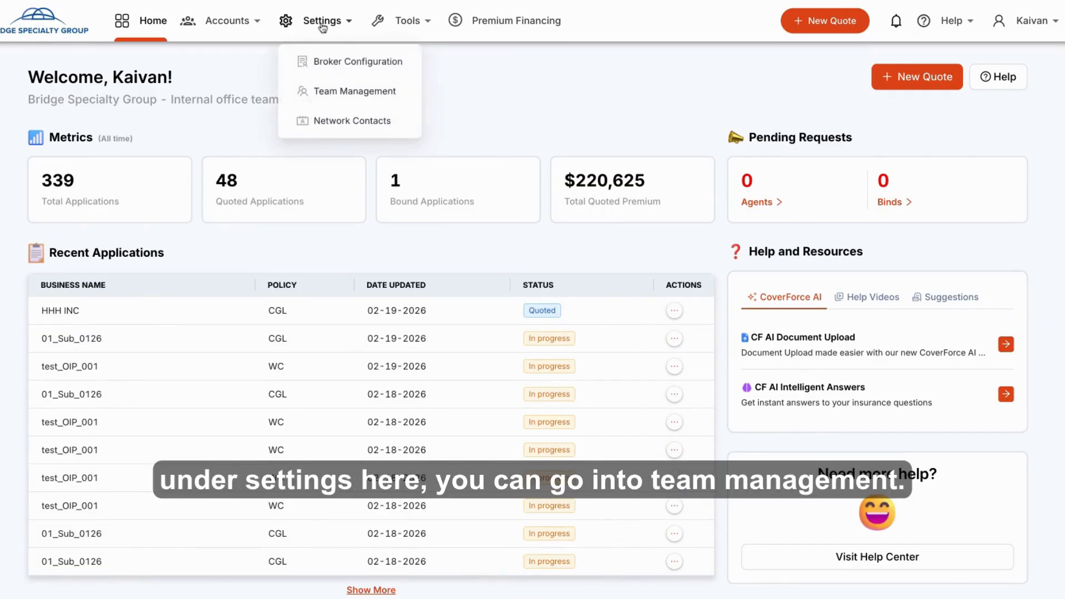
click(346, 91)
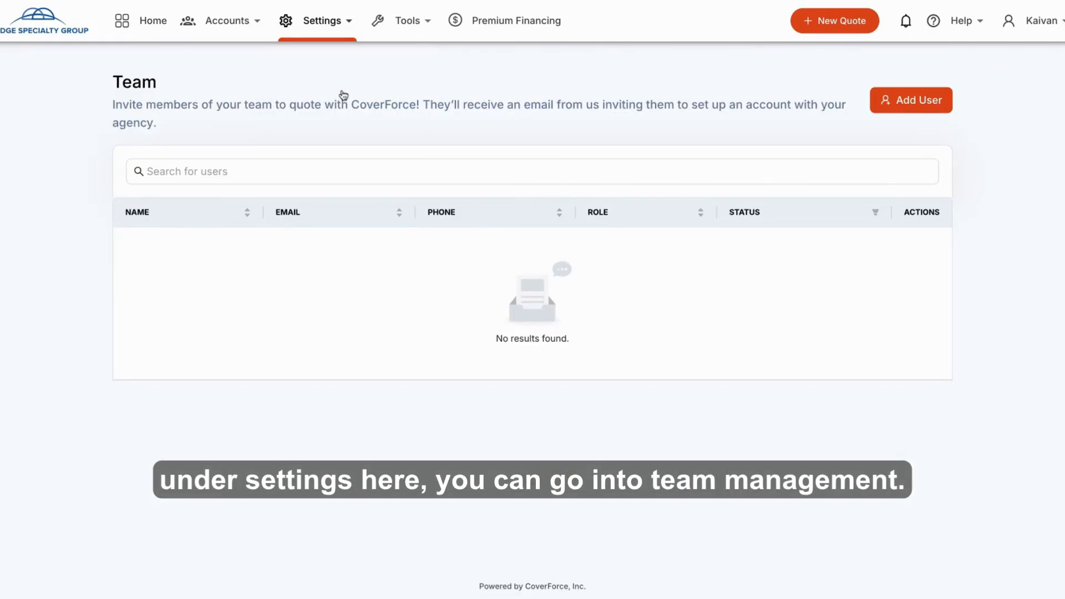
Step: Open the form for adding a team user, review its name, contact and role fields, and close it without adding anyone
click(896, 107)
click(917, 90)
click(907, 145)
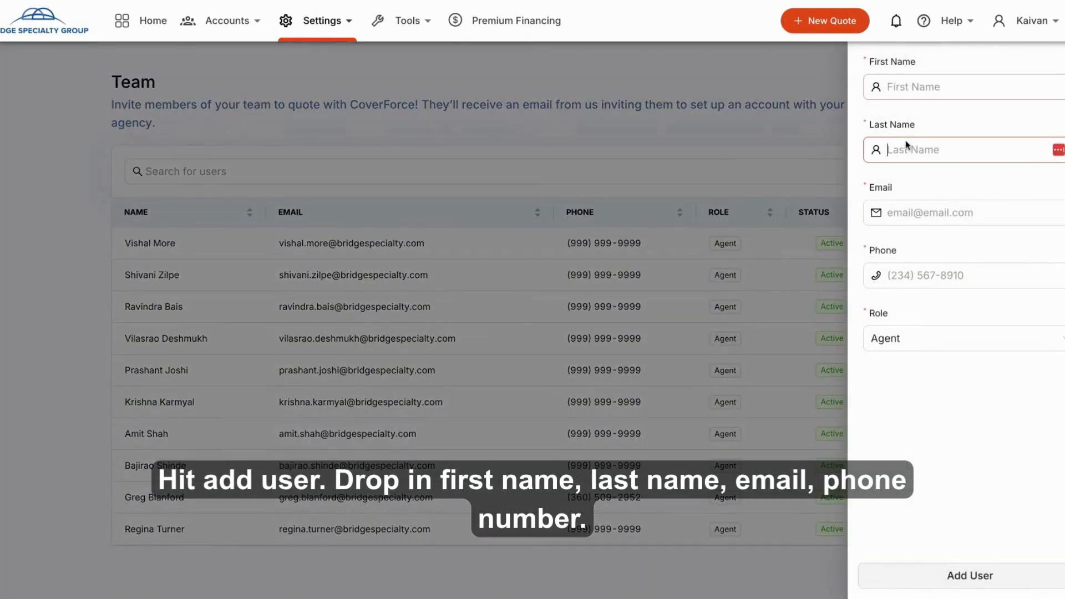
click(918, 437)
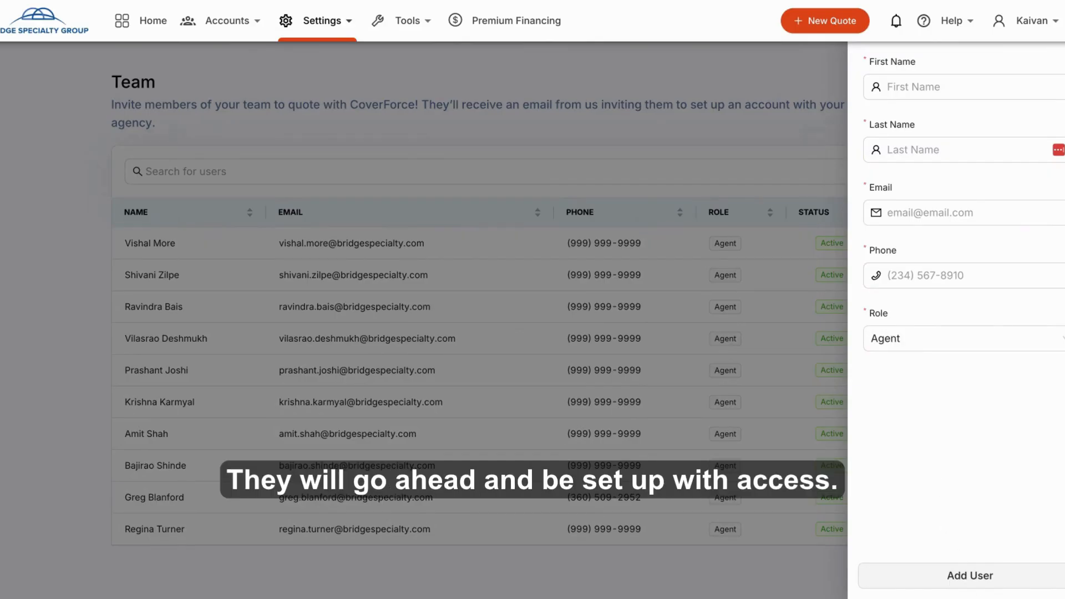
click(523, 126)
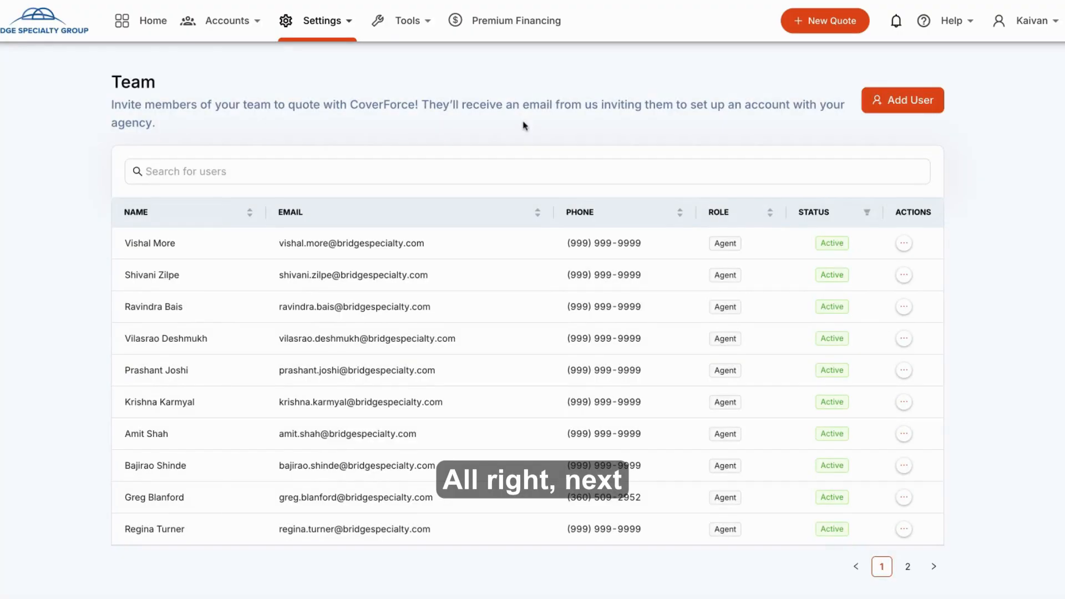
Step: Open the Broker Configuration settings and look through the full list of carriers available for broker IDs
mouse_move(342, 32)
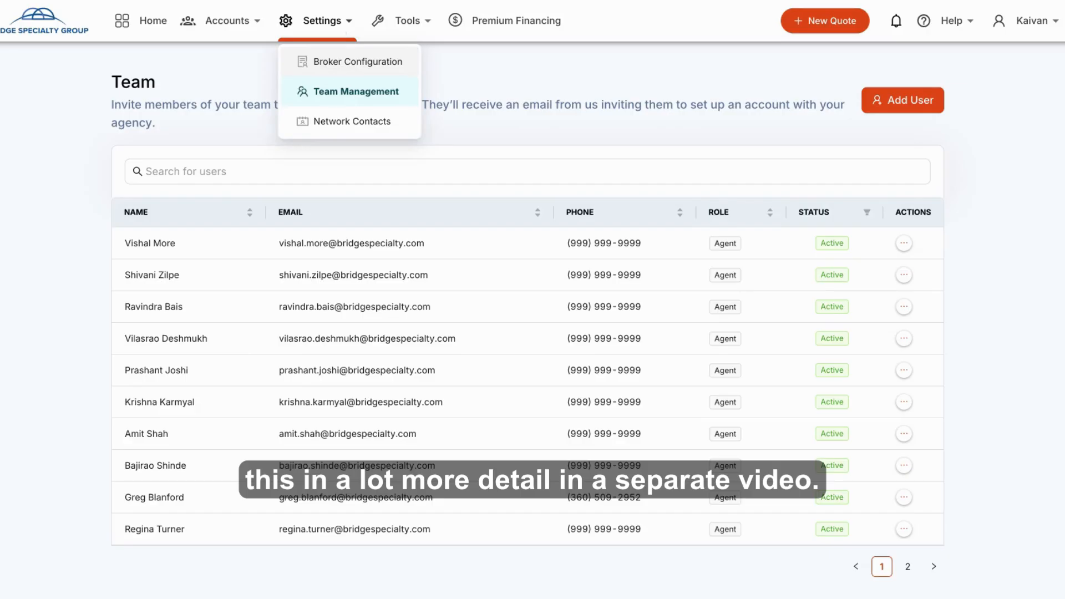
click(322, 62)
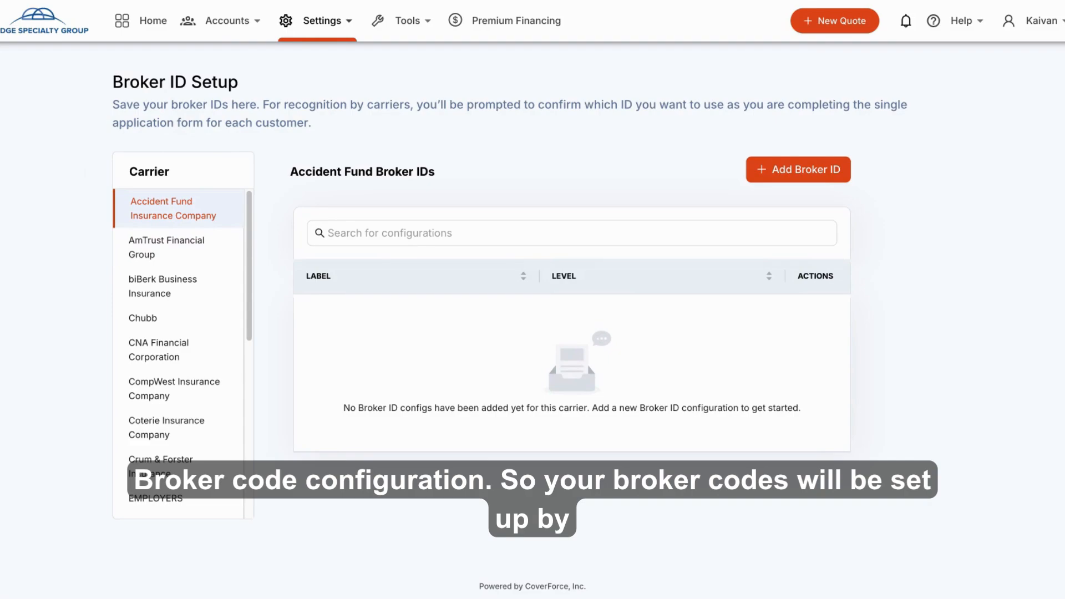
mouse_move(427, 22)
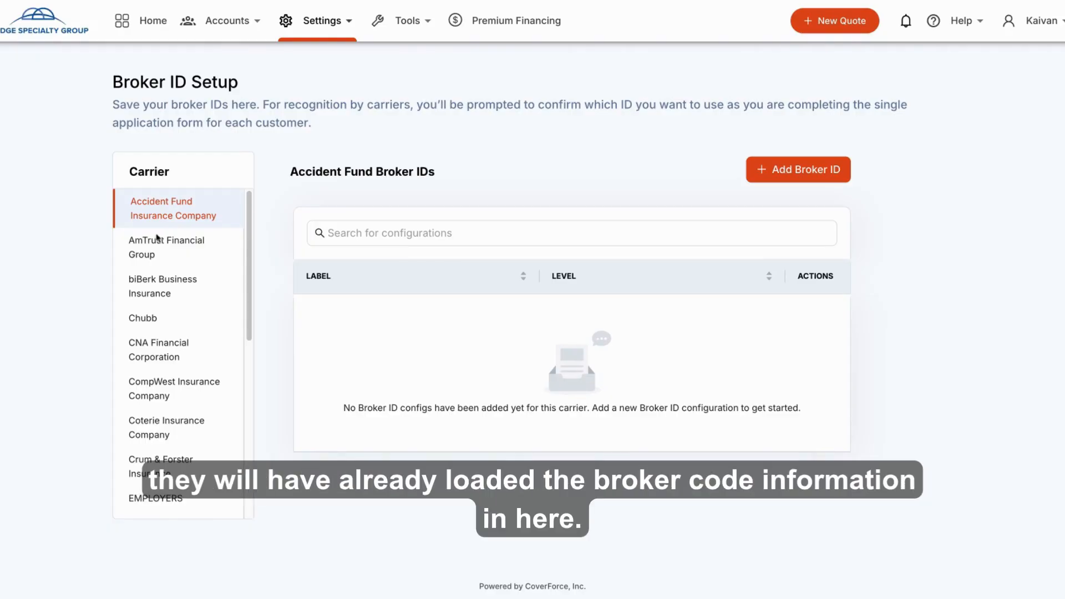
scroll(123, 392, down, 7)
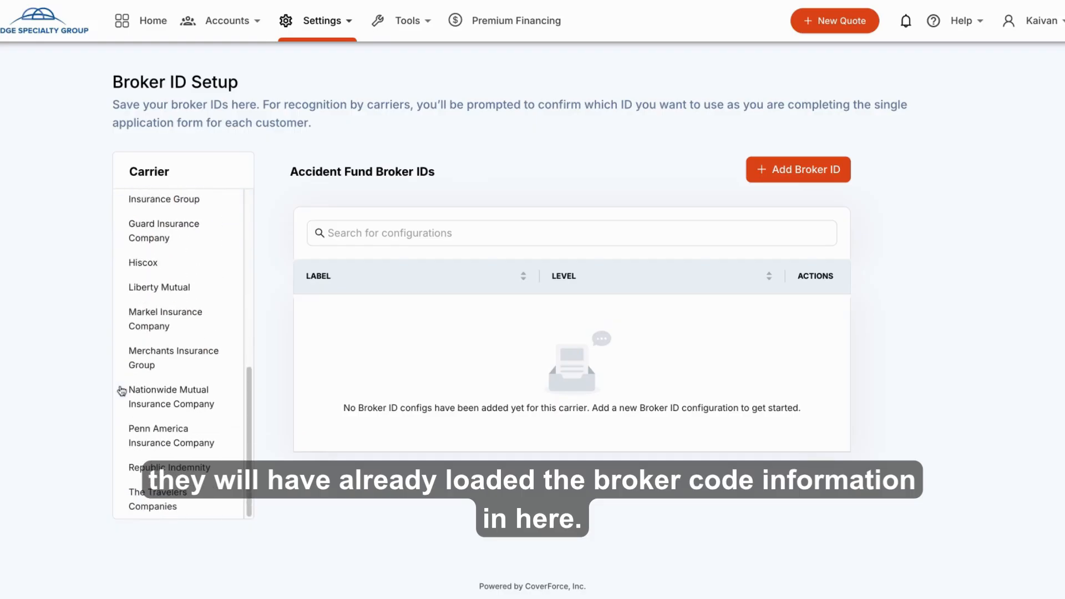
scroll(122, 391, up, 7)
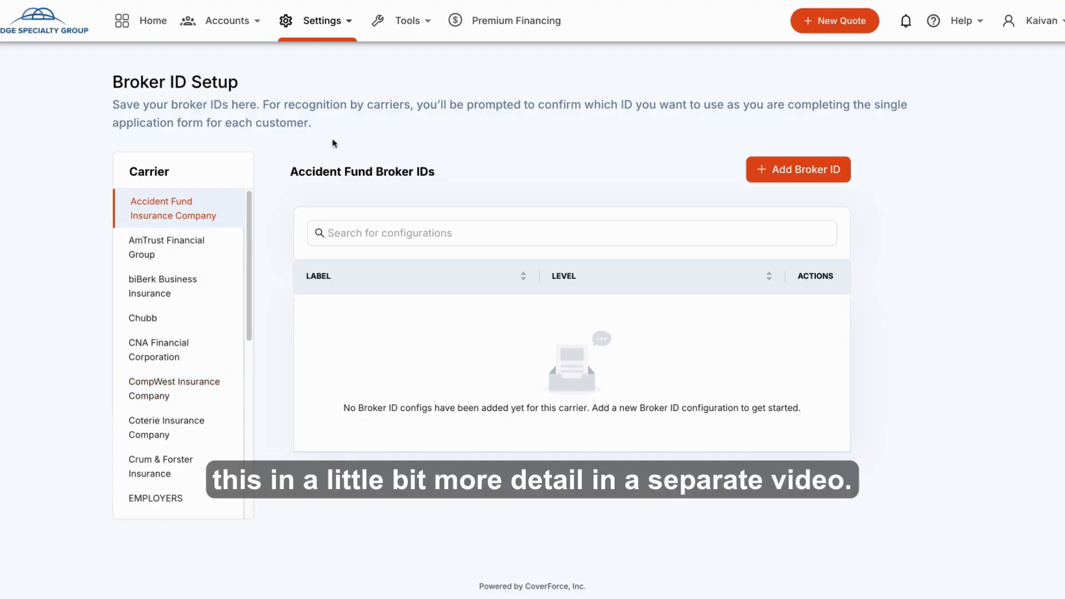
Step: Return to the home dashboard and open a new quote with Greenfelder and Sons as the account
click(134, 21)
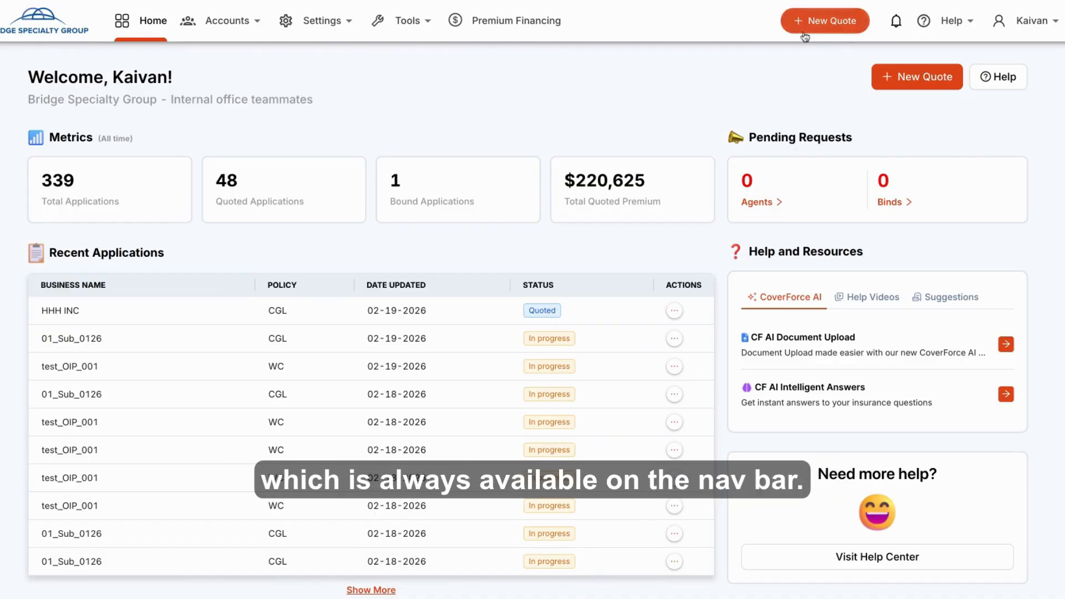
click(901, 84)
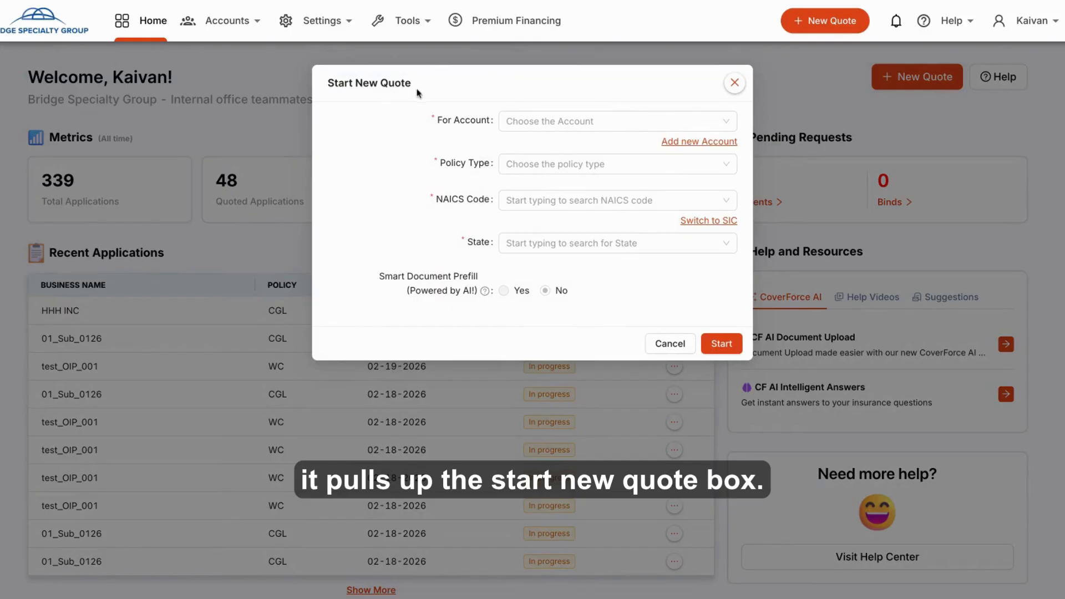
click(545, 124)
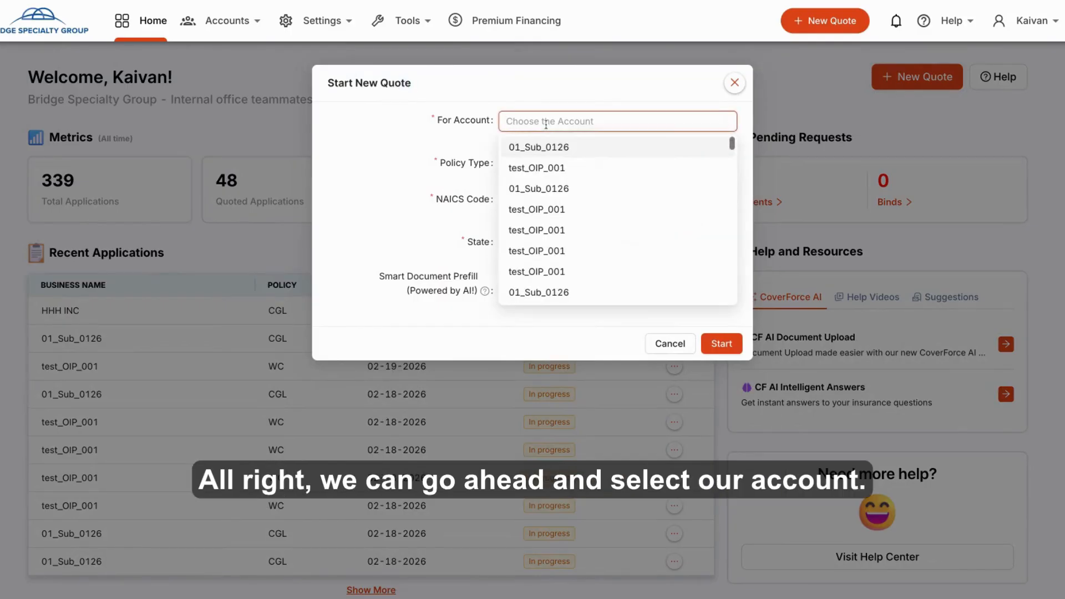
text(green)
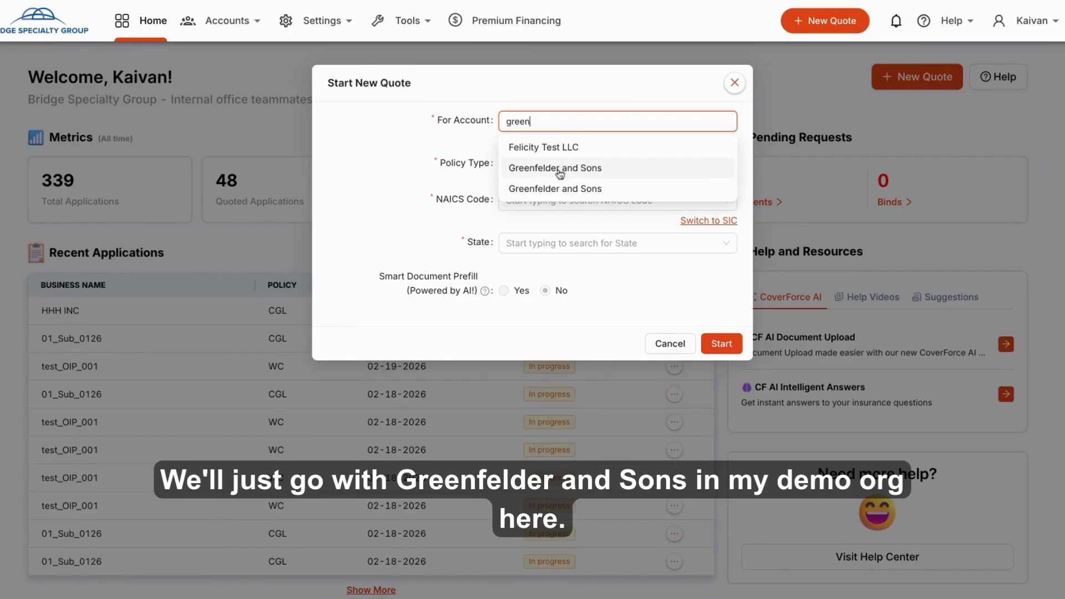
click(560, 168)
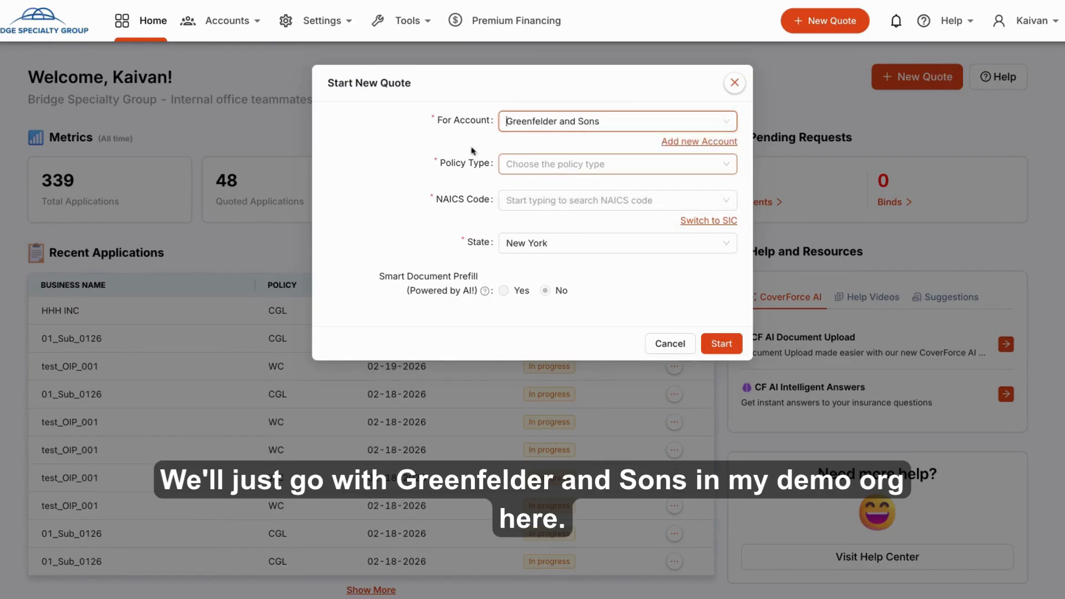
Step: Set the quote's policy type to Business Owner's Policy and its NAICS code to 541110 - Offices of Lawyers
click(535, 161)
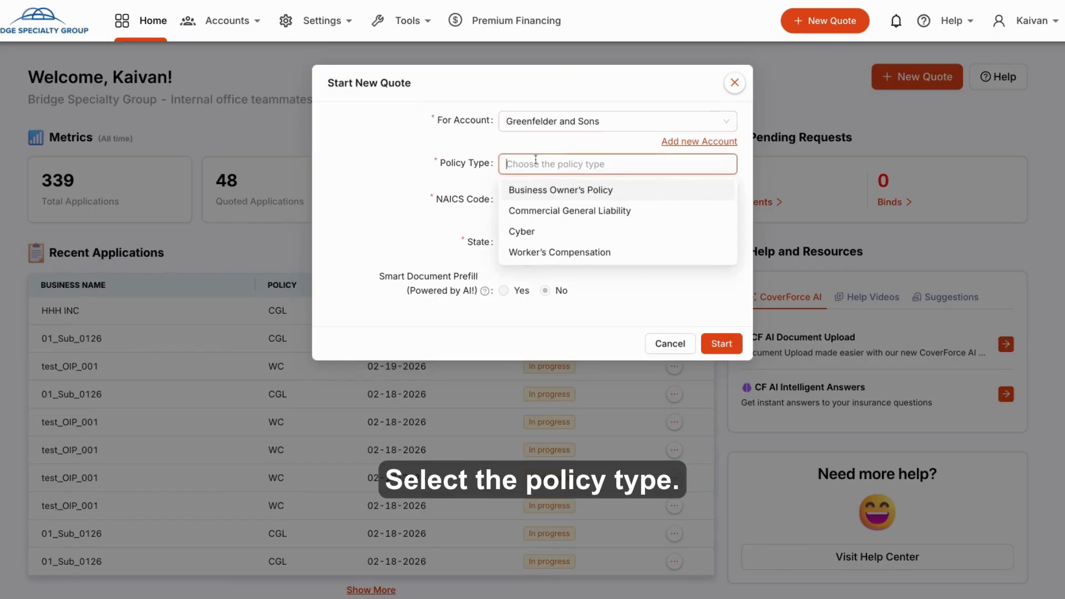
click(536, 191)
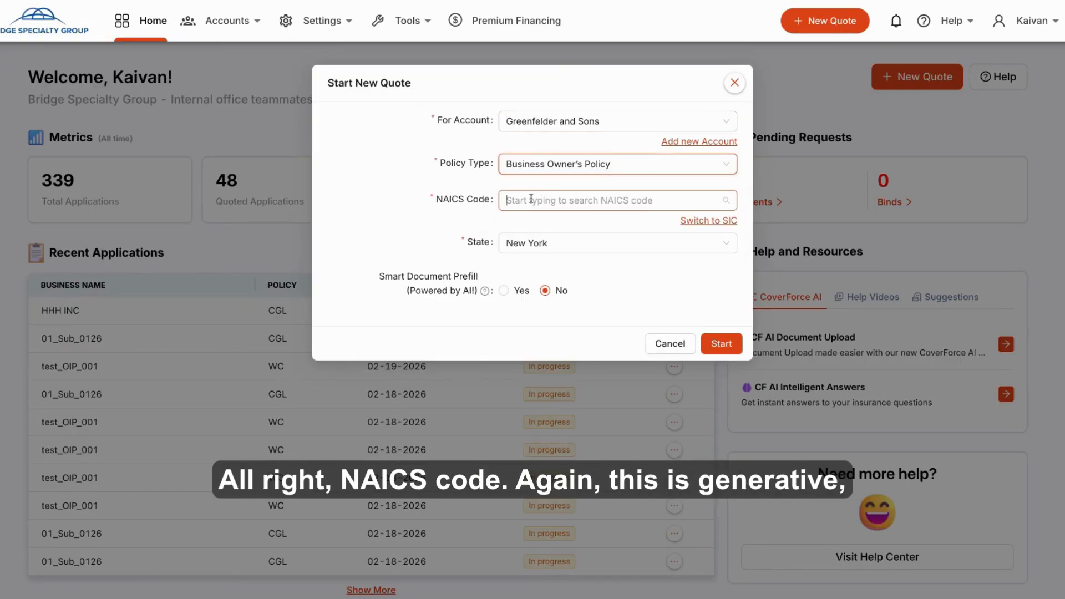
click(531, 199)
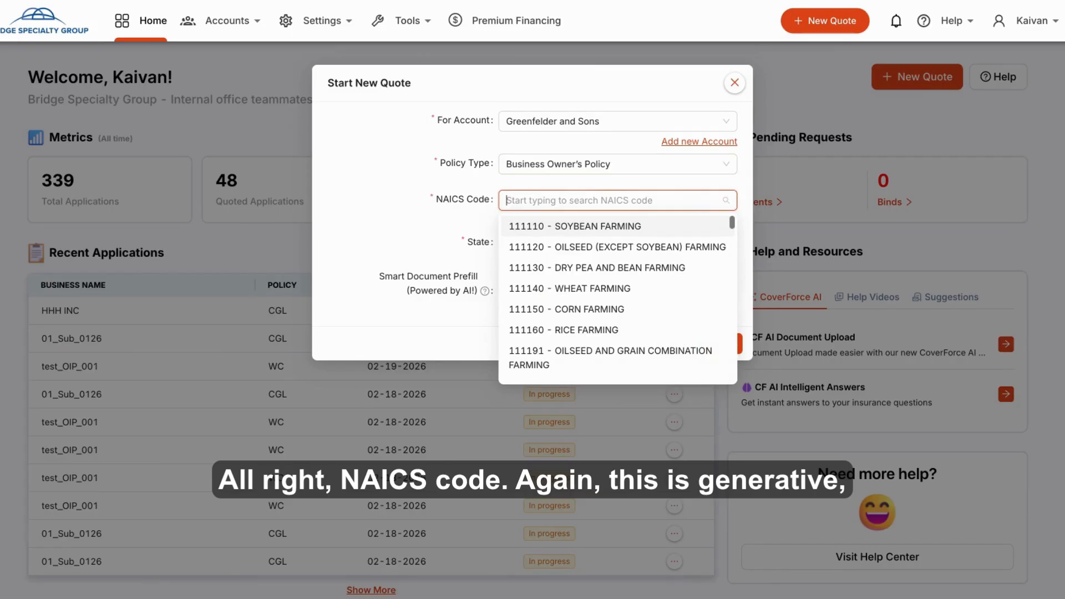
text(541110)
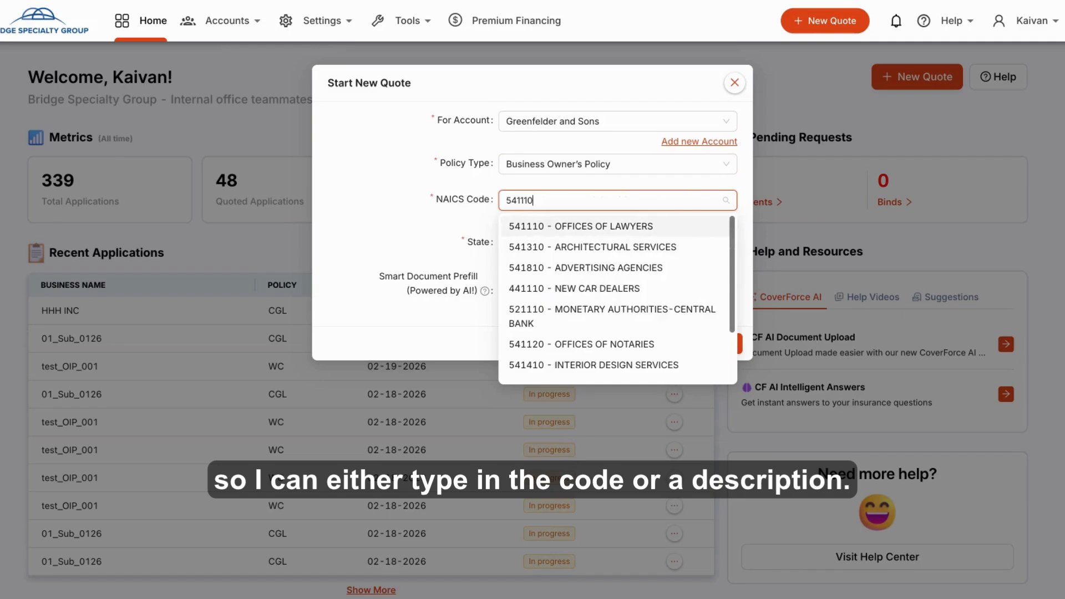
click(585, 225)
Step: Set the quote's state to Colorado and review the carriers listed as potential appetite and not in appetite
click(555, 243)
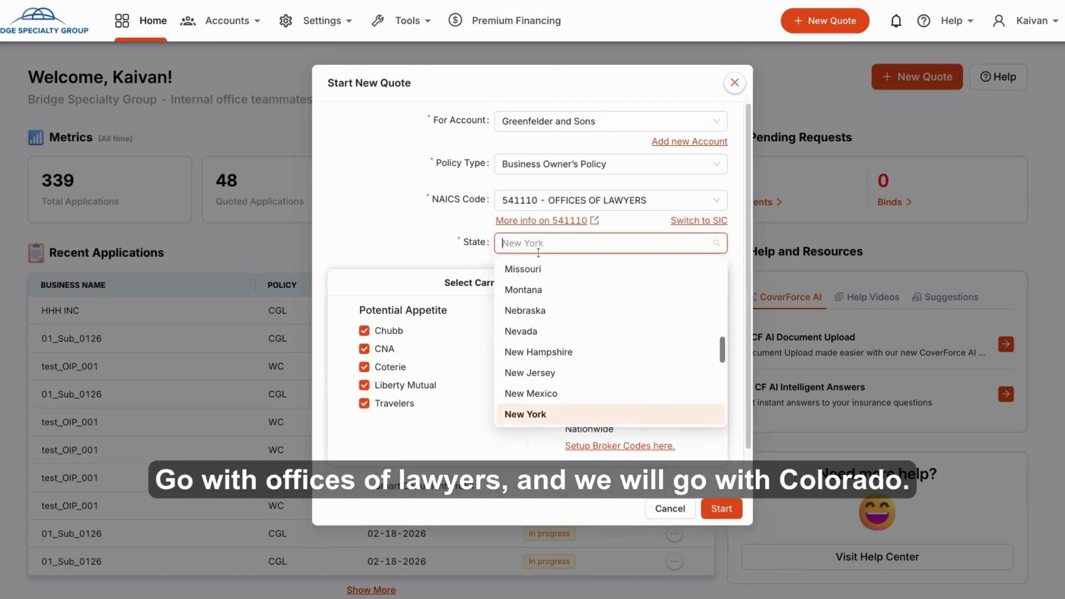
scroll(535, 338, up, 5)
scroll(534, 339, up, 5)
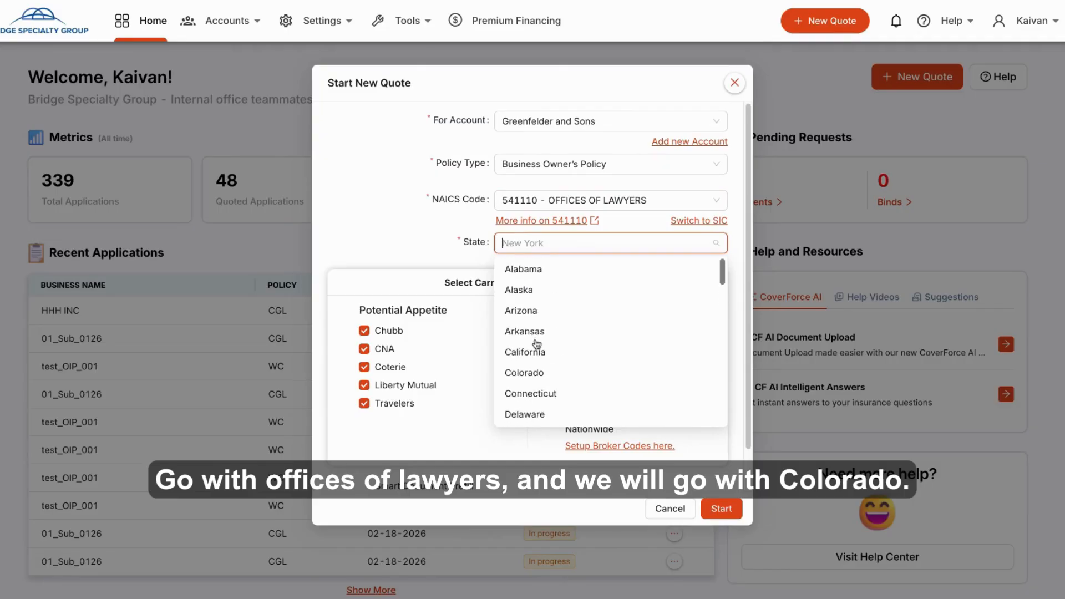
click(538, 371)
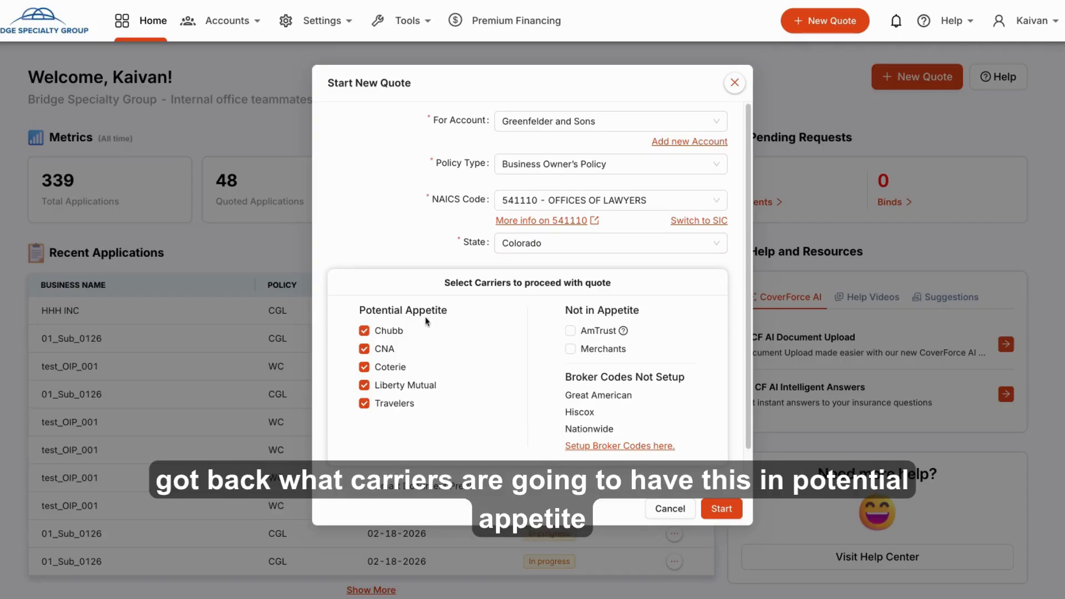
drag(358, 310, 461, 312)
drag(563, 310, 638, 313)
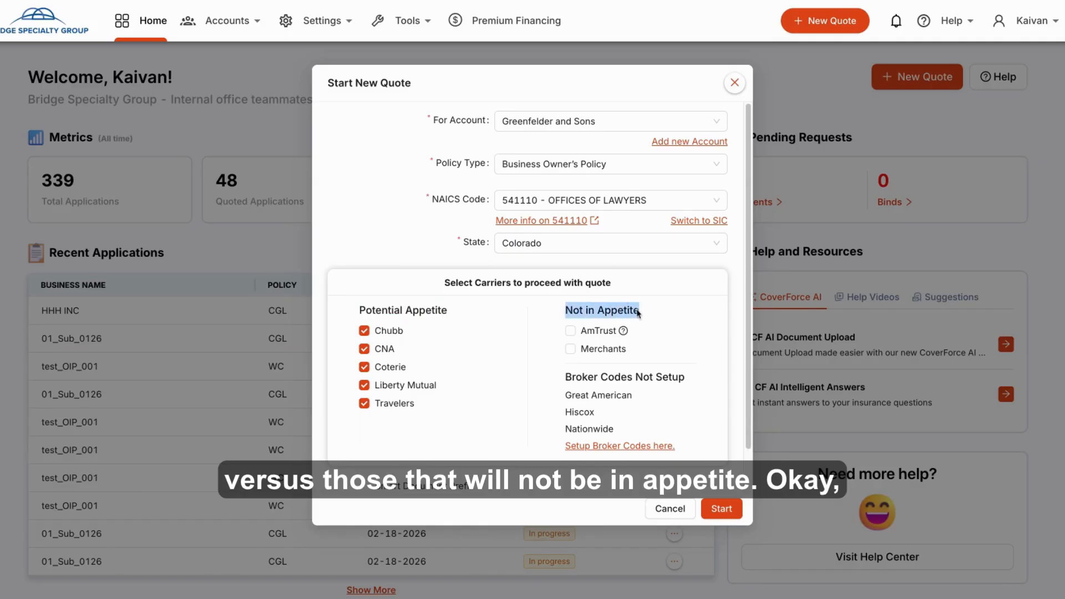
click(468, 277)
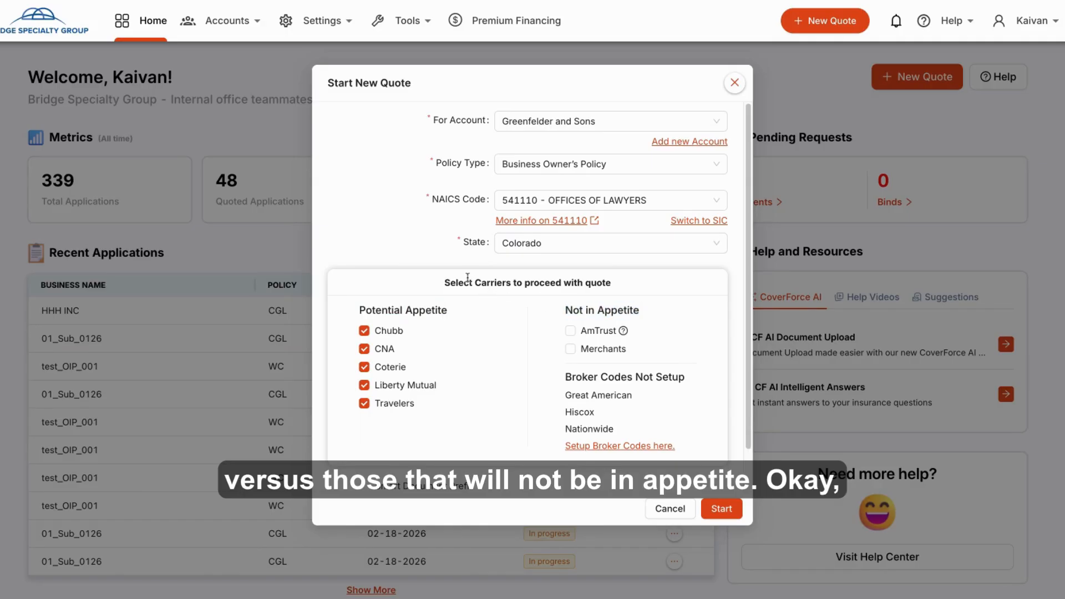
Step: Deselect Chubb, CNA and Coterie under potential appetite, and select all three again
click(364, 331)
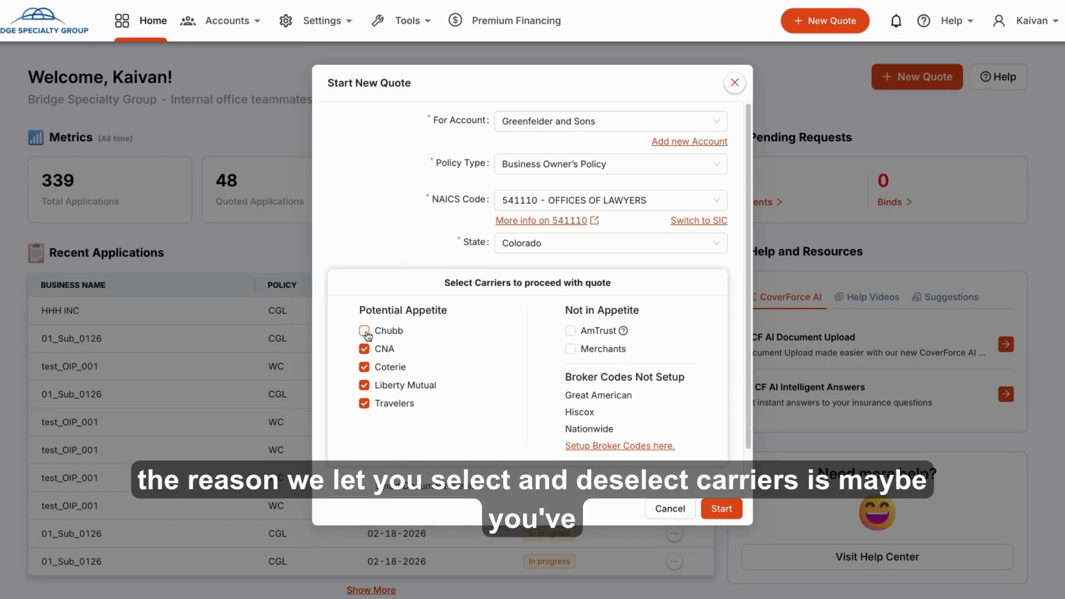
click(364, 349)
click(364, 367)
click(365, 349)
click(365, 331)
click(364, 367)
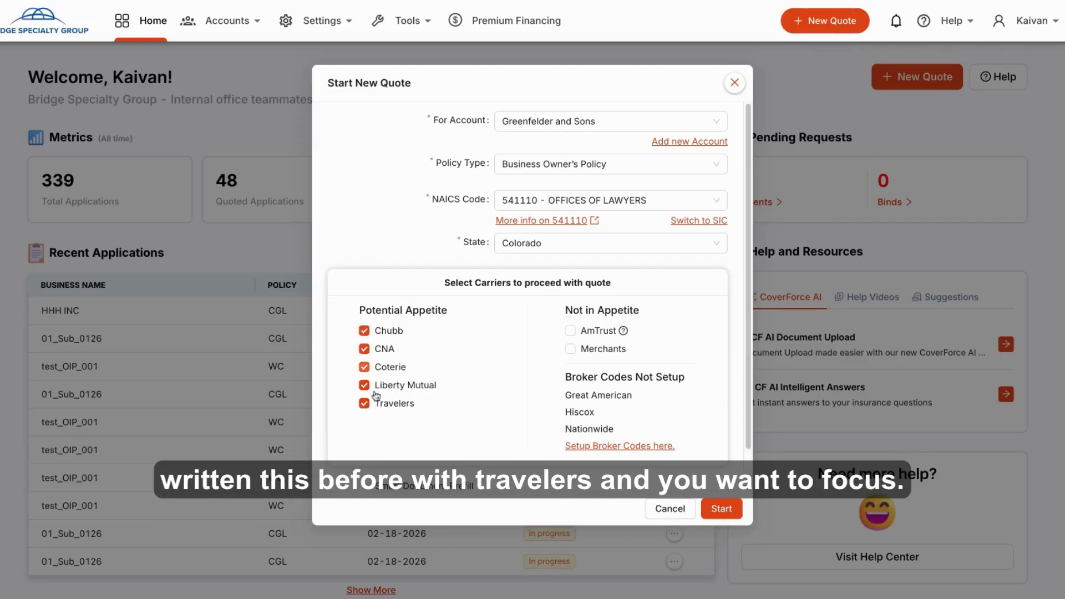
Step: Deselect Chubb, CNA, Coterie and Liberty Mutual so only Travelers stays selected for the quote
click(364, 332)
click(364, 349)
click(364, 367)
click(366, 384)
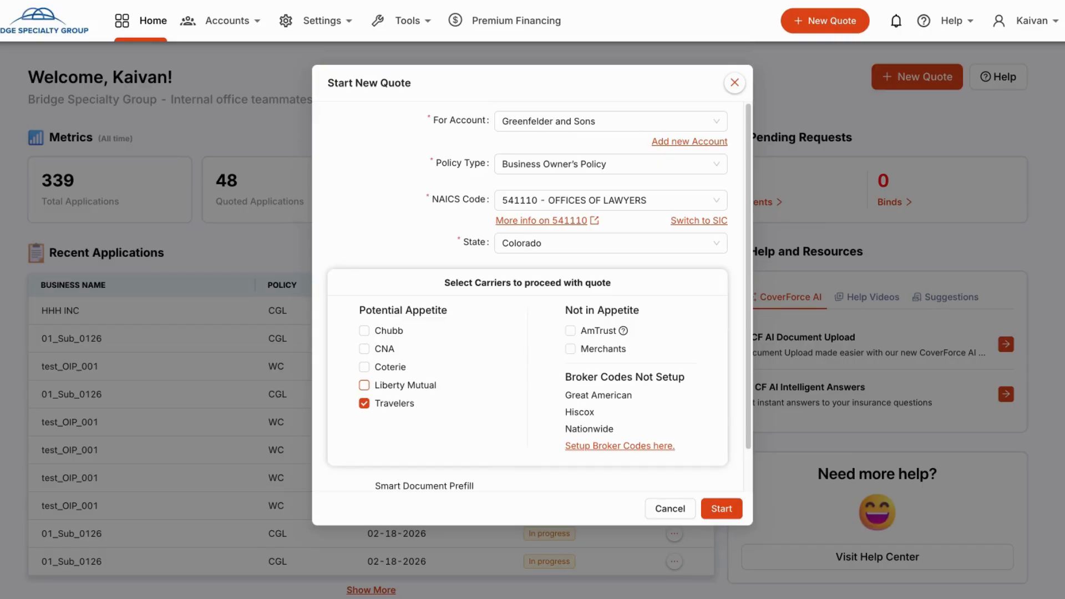
Step: Reselect Chubb, CNA, Coterie and Liberty Mutual, and include the out-of-appetite carriers AmTrust and Merchants
click(364, 349)
click(364, 331)
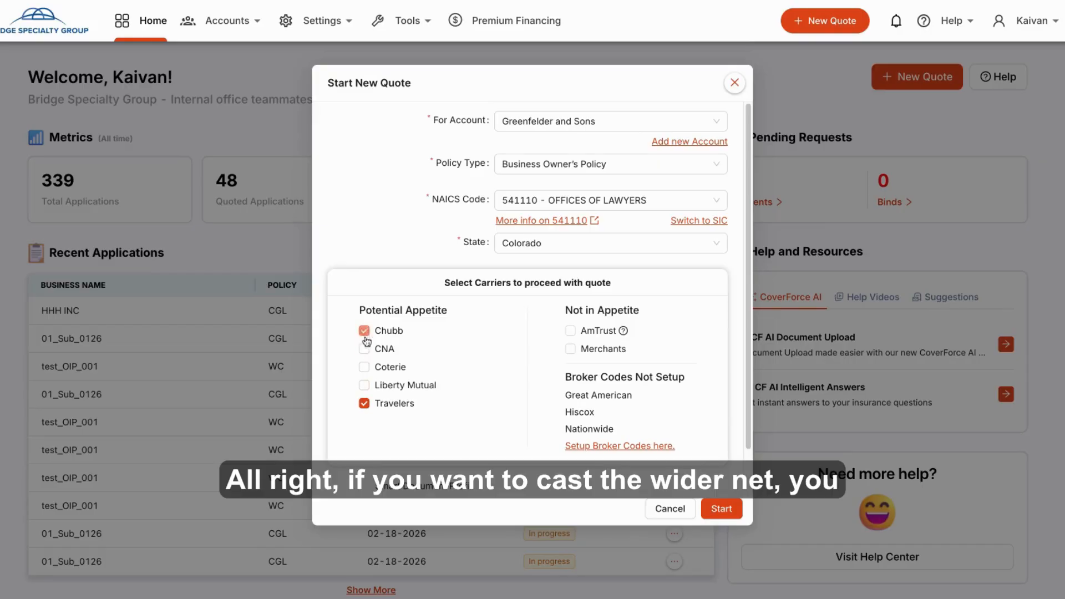
click(364, 367)
click(364, 385)
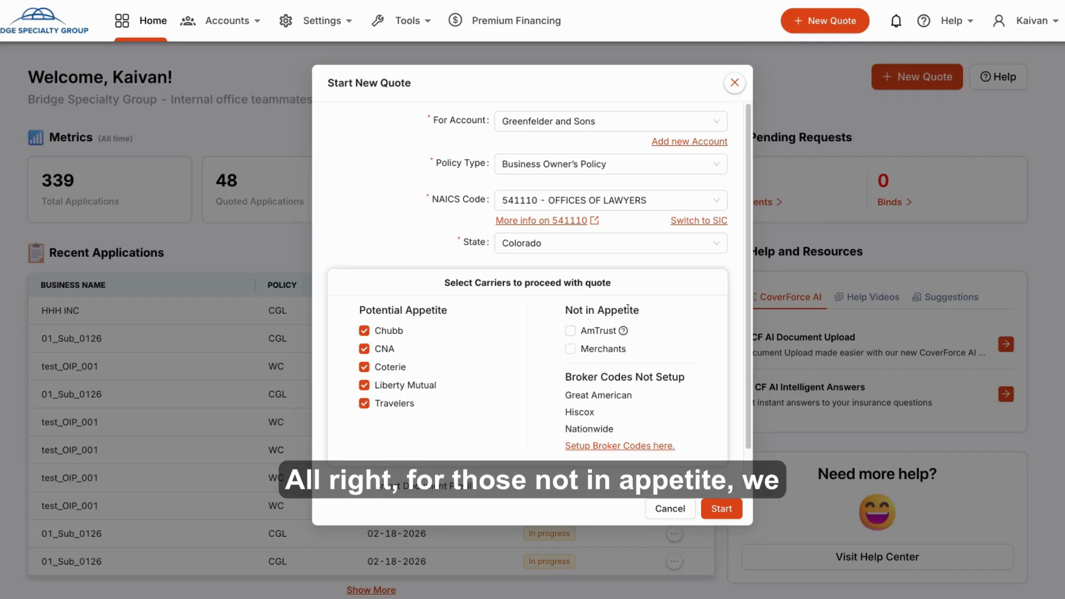
click(570, 331)
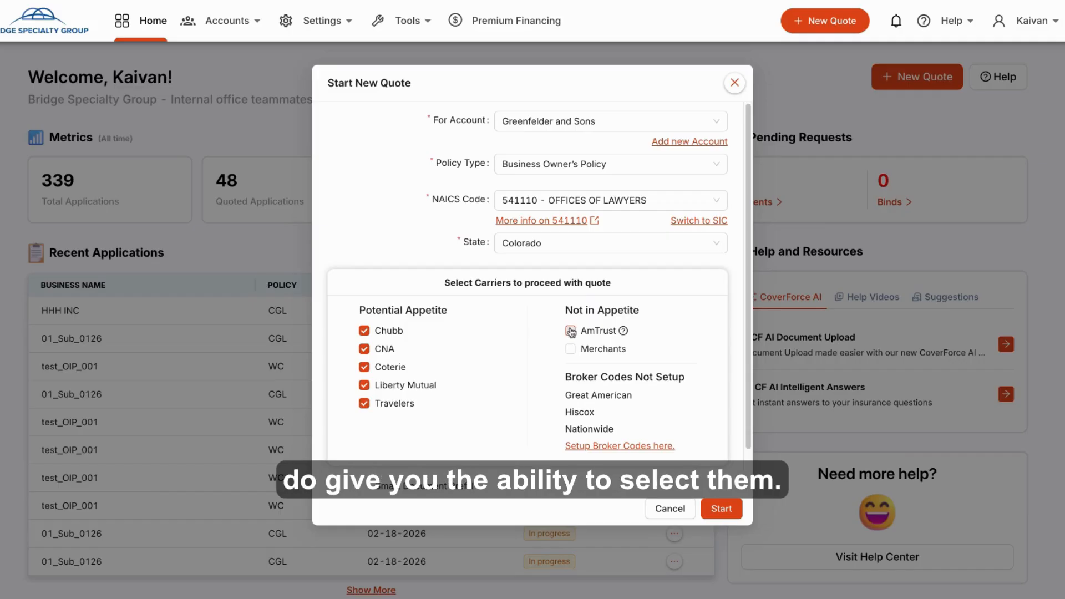
click(571, 349)
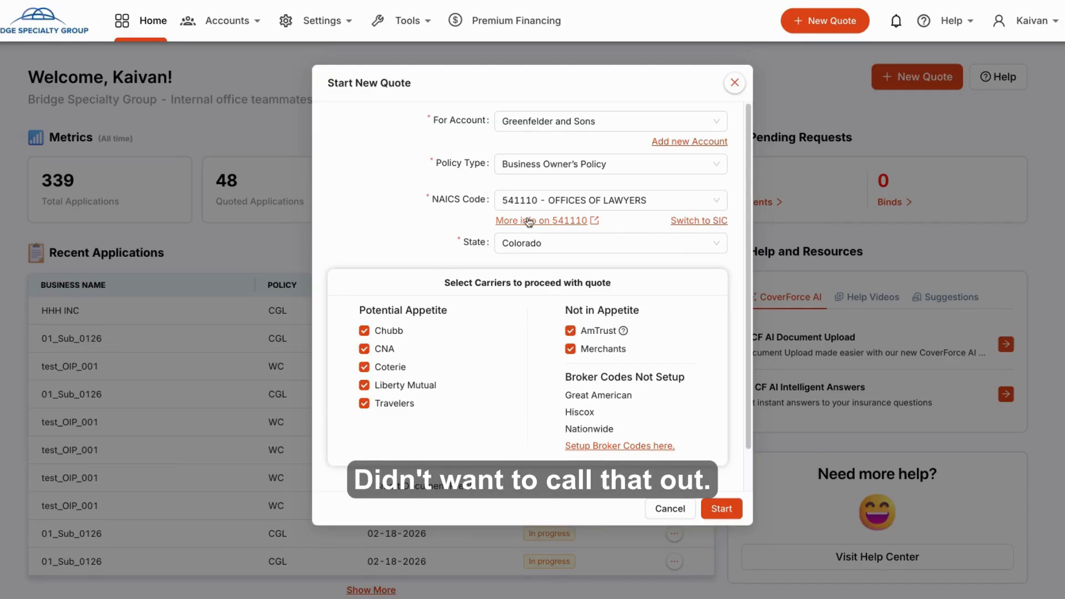
Step: Enable Smart Document Prefill for the quote and bring up its document upload area
scroll(432, 273, down, 1)
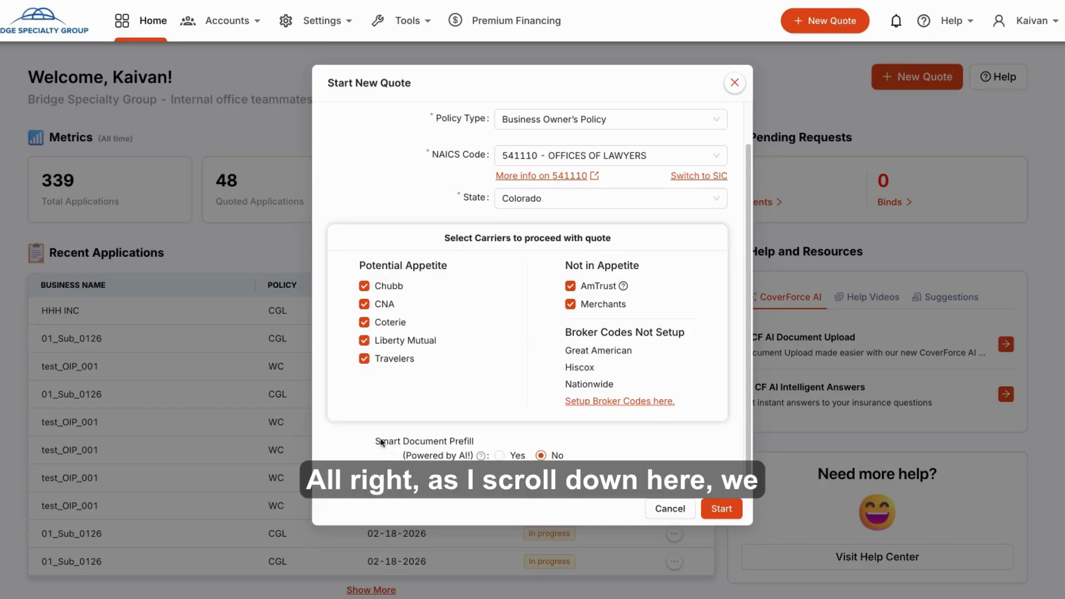
drag(377, 441, 477, 441)
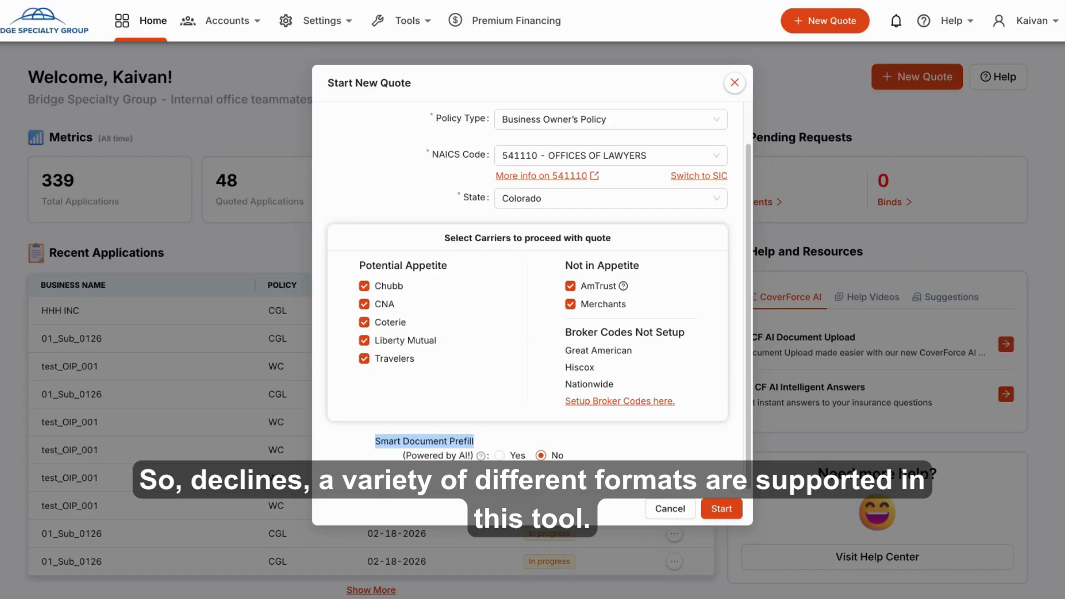
click(424, 442)
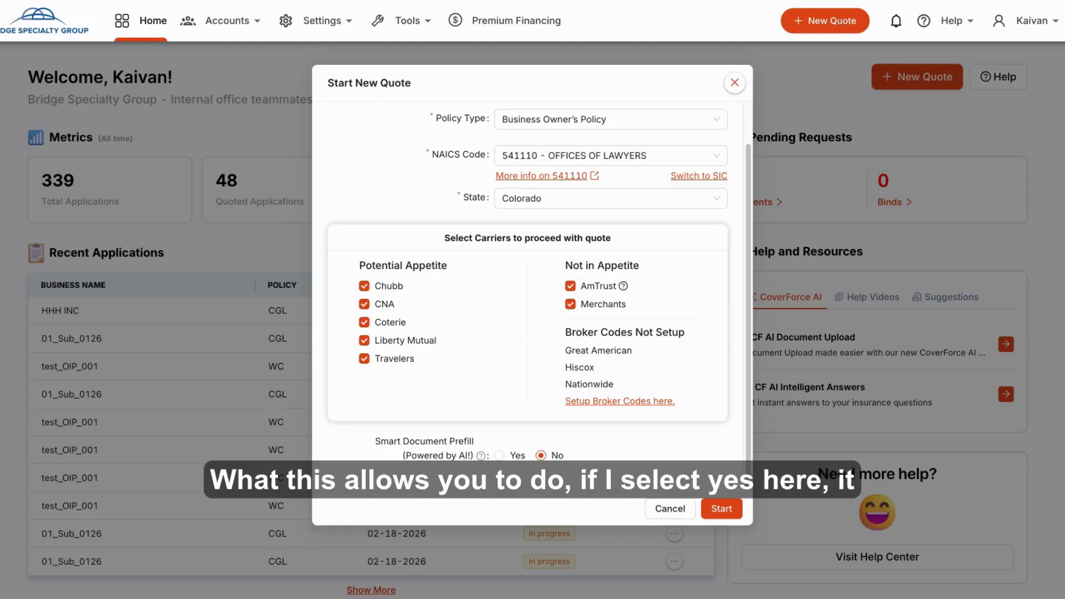
click(499, 456)
scroll(599, 427, down, 2)
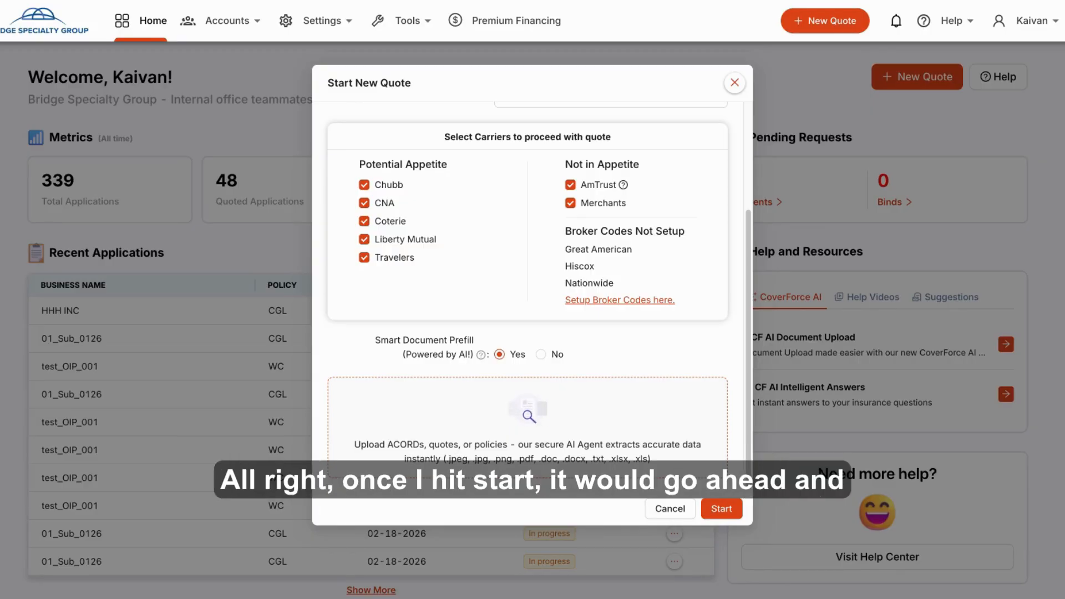
Step: Close the new quote form without starting it, and open the General Questions of the HHH INC CGL application
scroll(593, 382, up, 1)
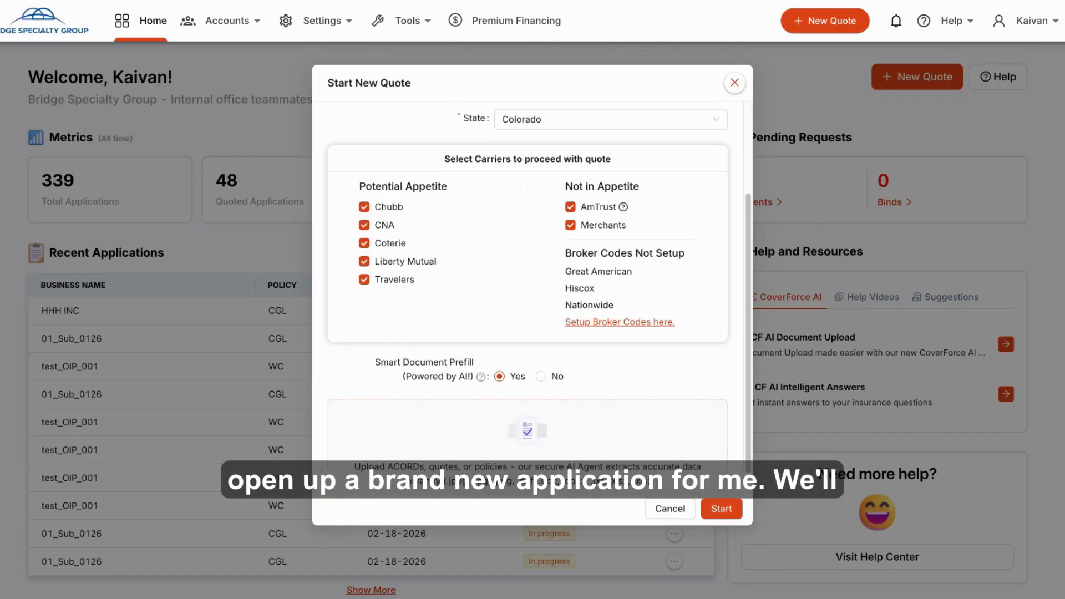
scroll(532, 293, up, 3)
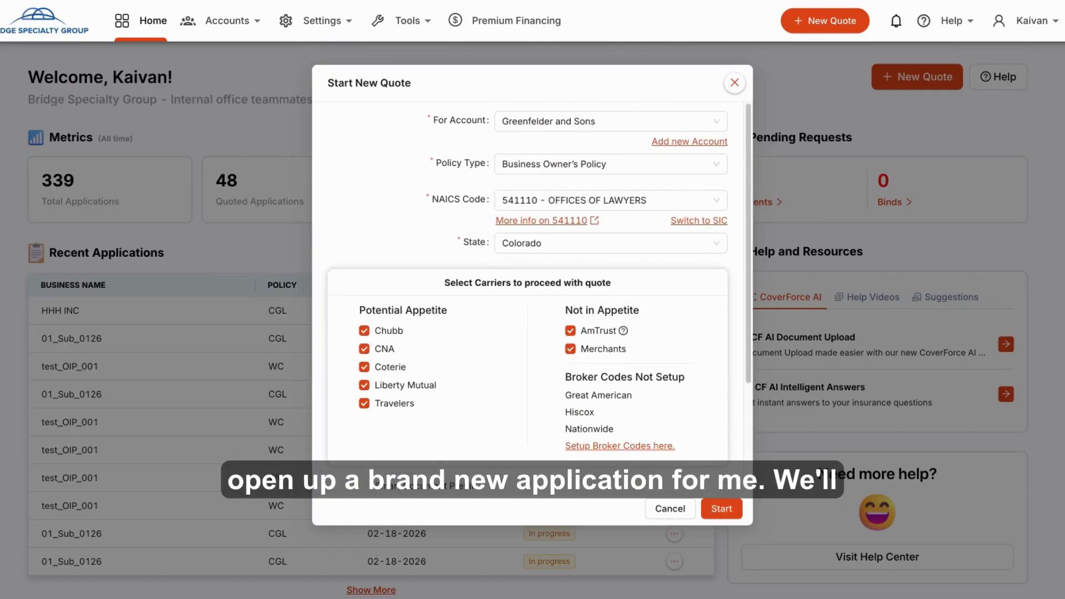
click(732, 83)
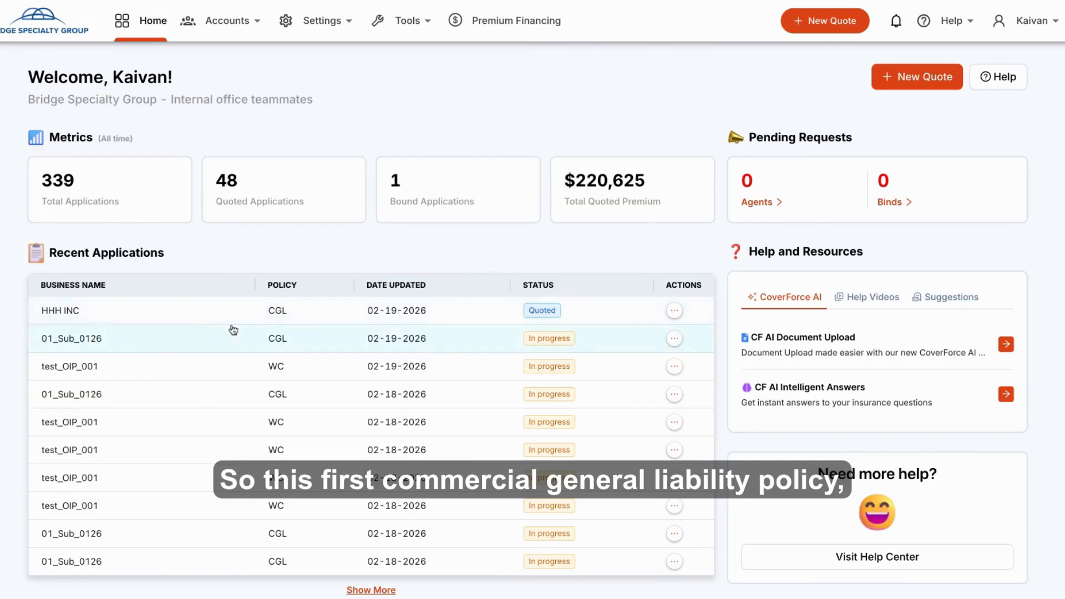
click(203, 321)
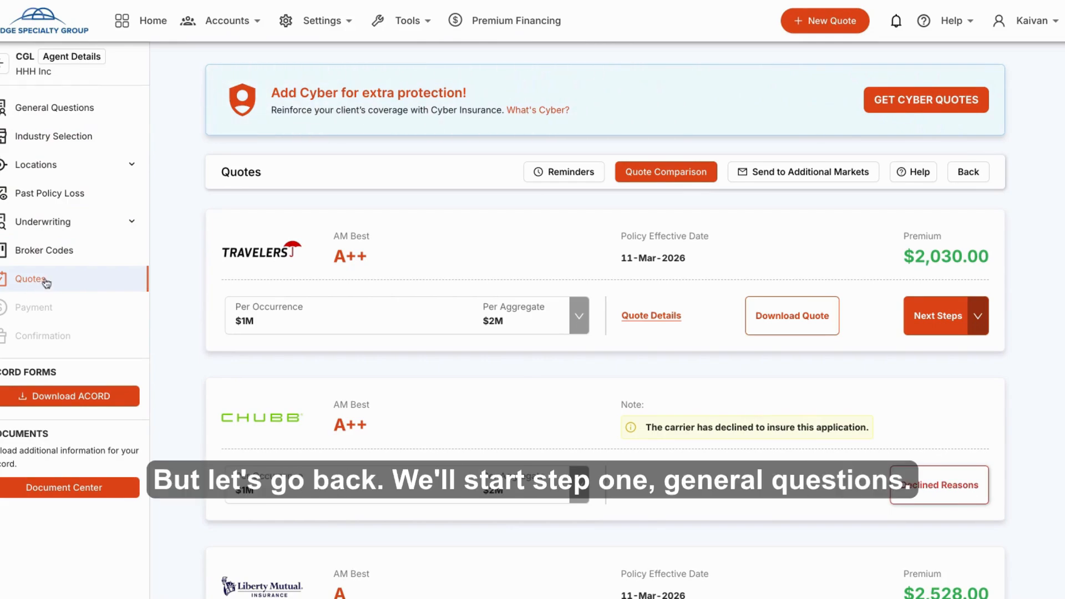
click(61, 109)
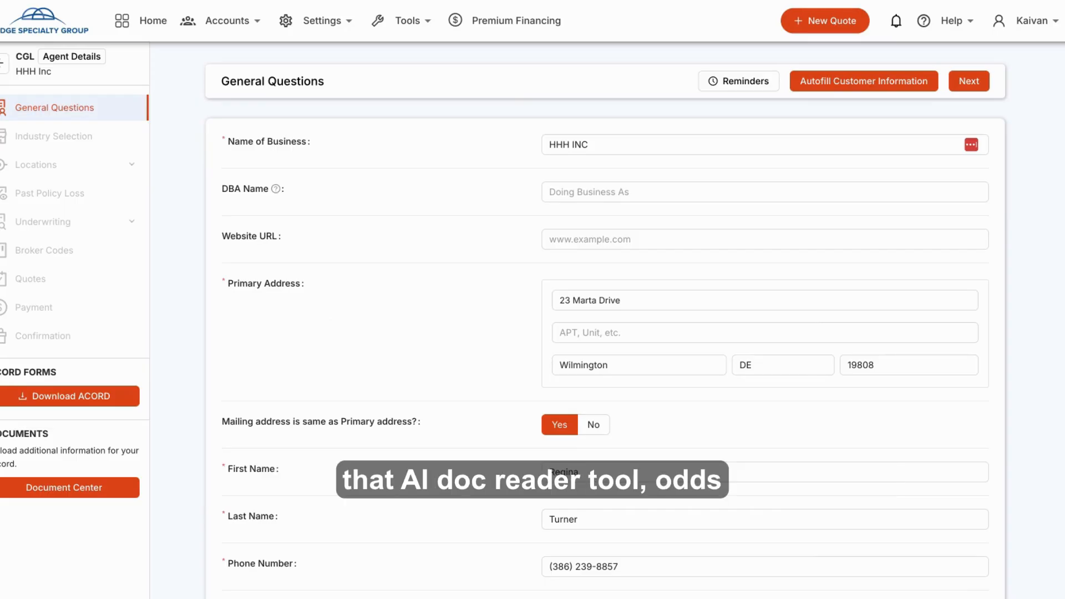
Step: Review the General Questions answers from business details through policy dates, and continue to Industry Selection
scroll(350, 327, down, 3)
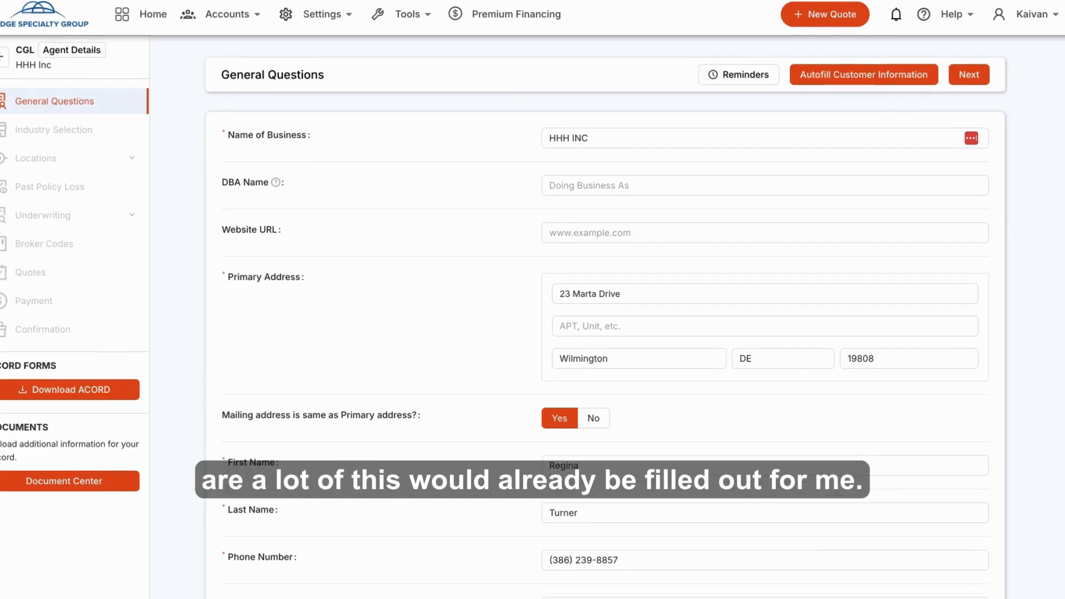
scroll(351, 328, down, 4)
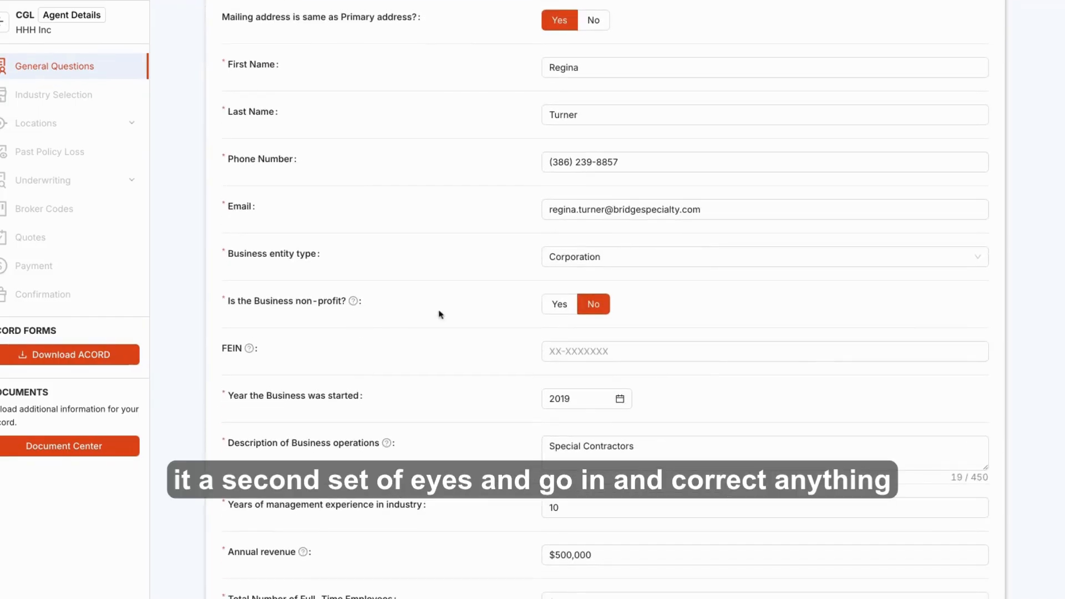
scroll(463, 304, down, 5)
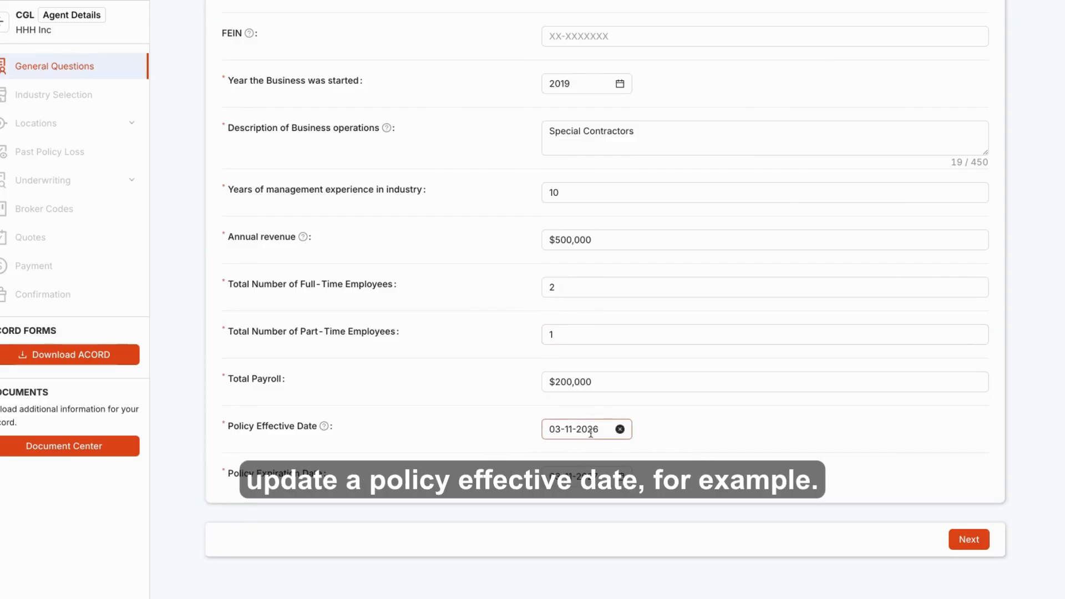
scroll(1056, 297, up, 10)
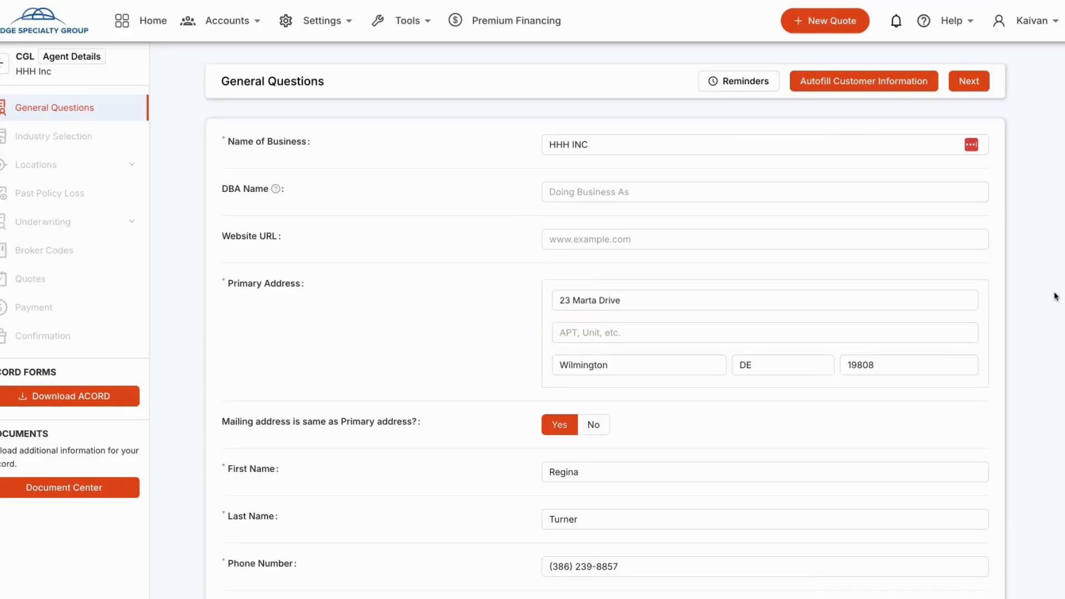
click(970, 82)
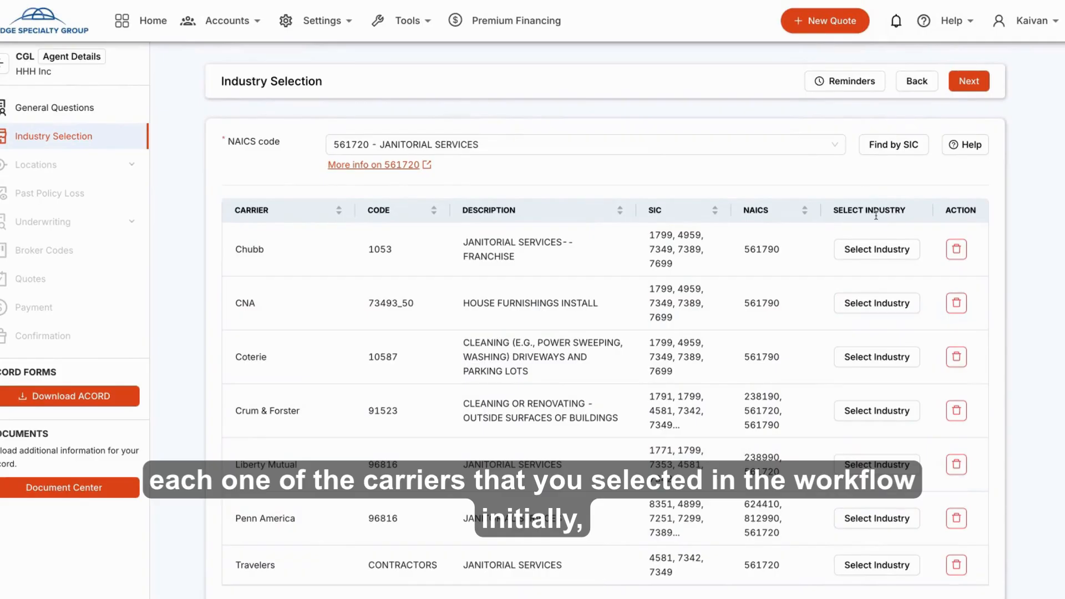
Step: Examine the industry options offered for NAICS code 561720 by Chubb and by Coterie, leaving both selections unchanged
click(869, 254)
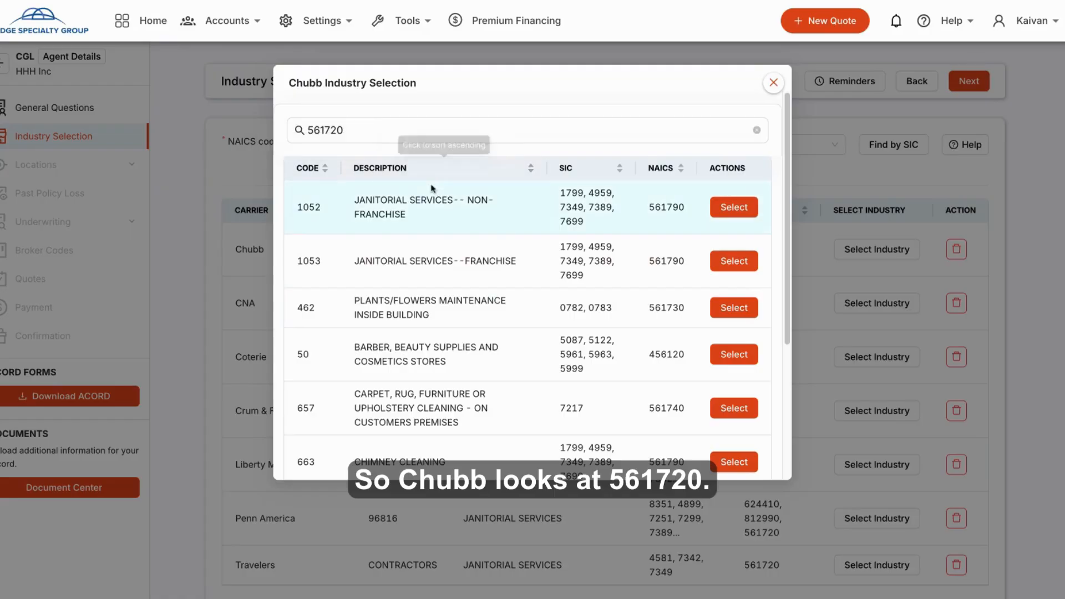
scroll(513, 200, down, 4)
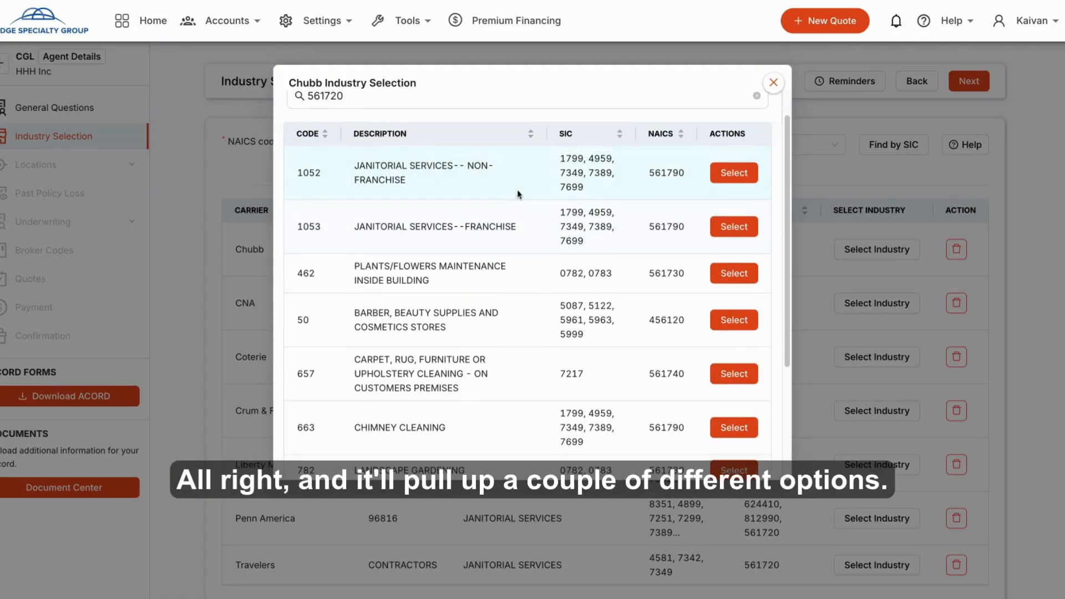
scroll(517, 195, up, 4)
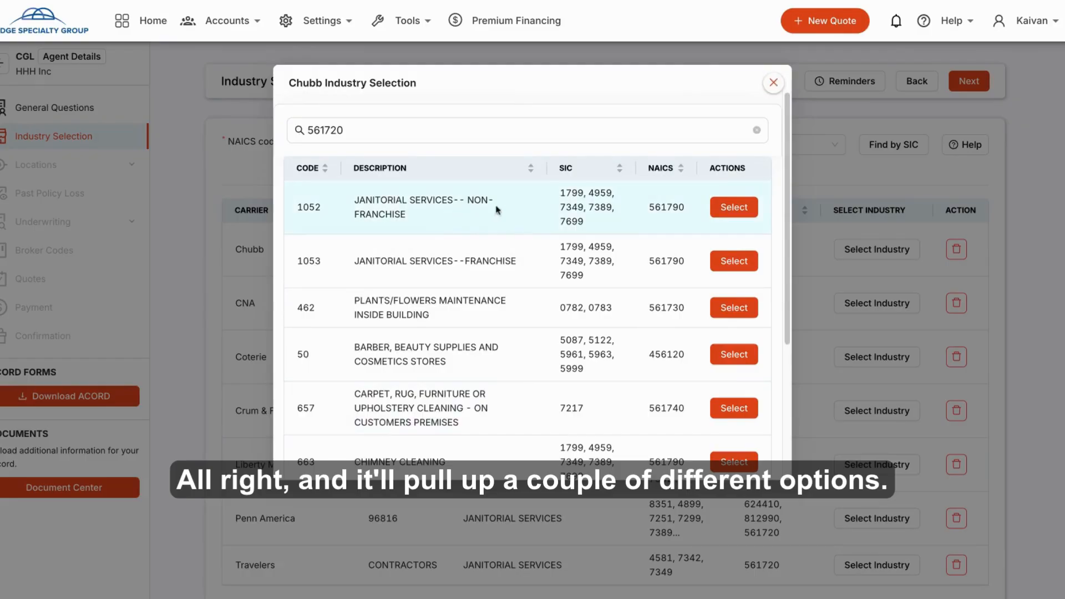
click(773, 82)
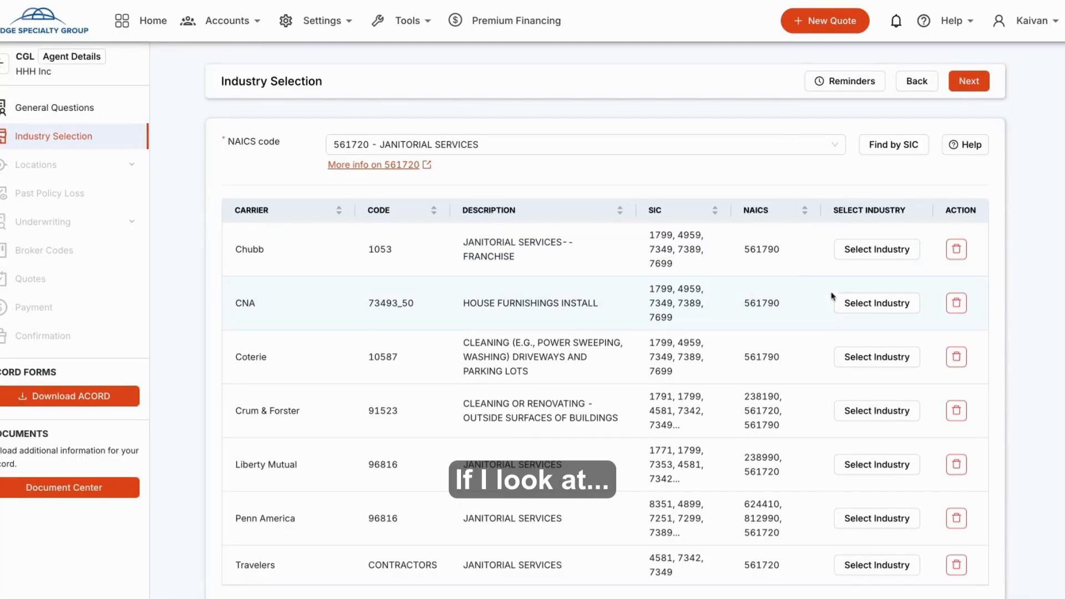
click(882, 360)
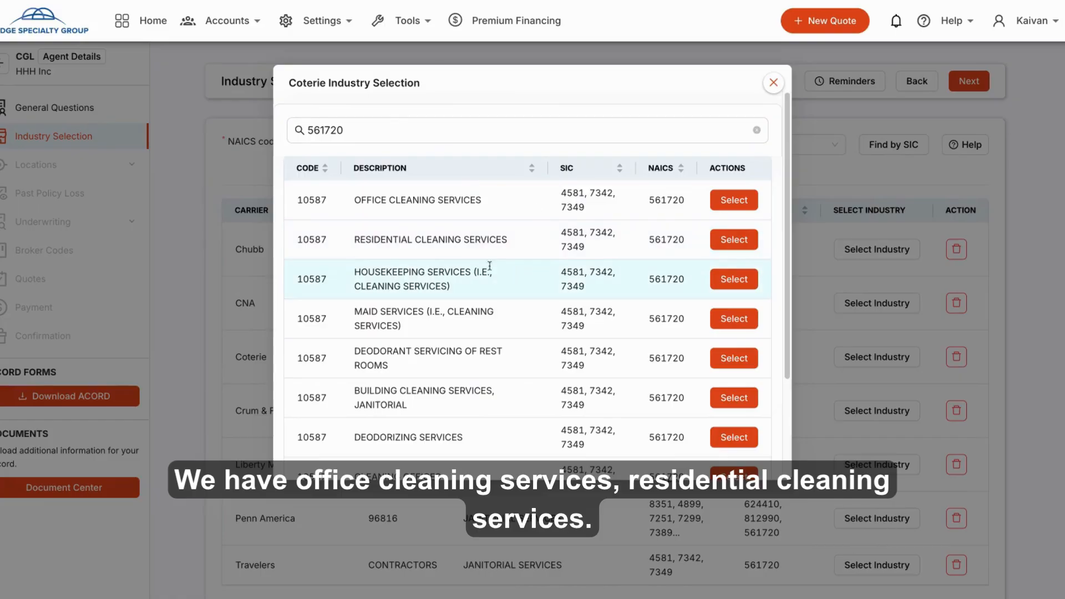
click(774, 88)
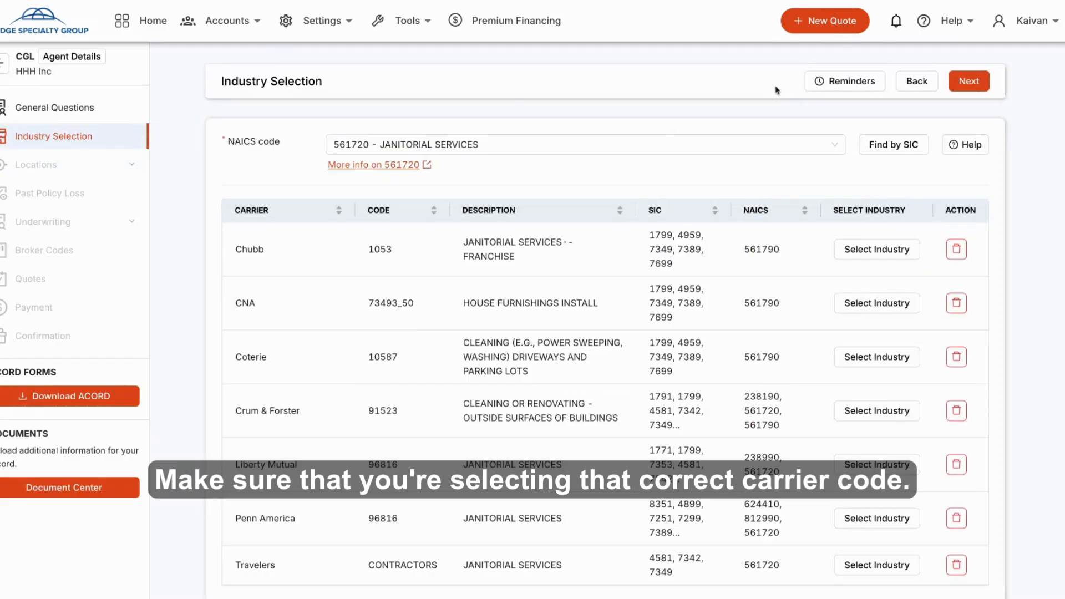
Step: Check the Crum & Forster industry options for NAICS code 561720, close them without selecting one, and continue to Location Details
scroll(766, 432, down, 2)
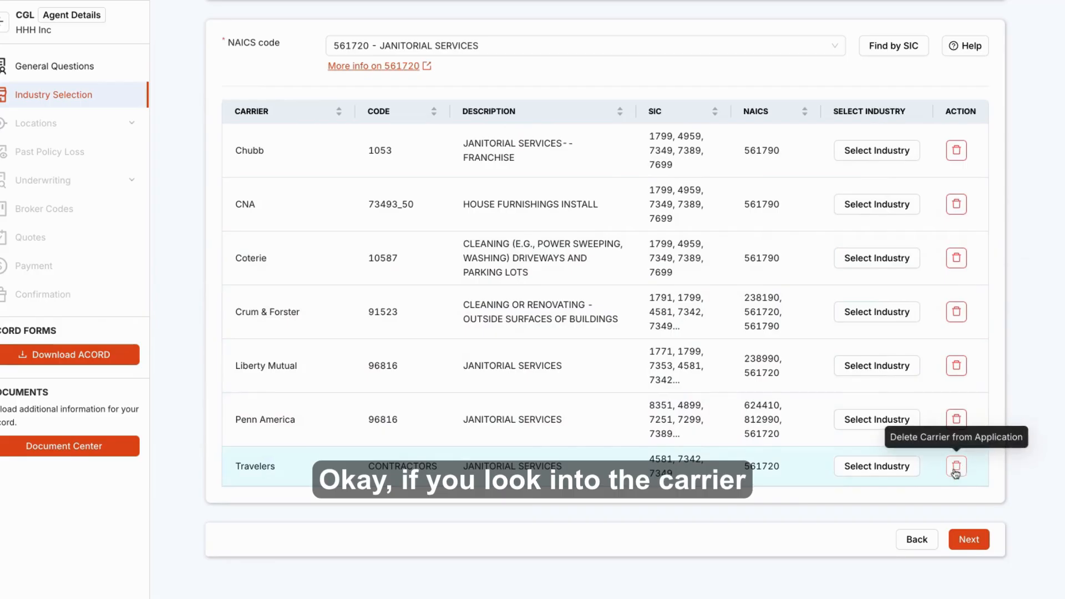
click(864, 312)
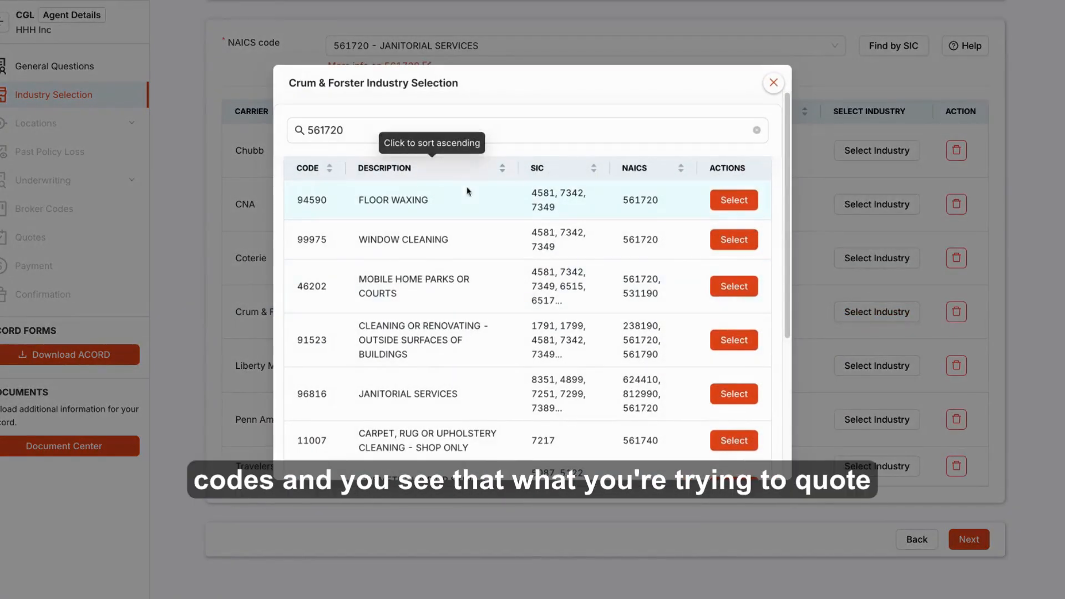
click(773, 83)
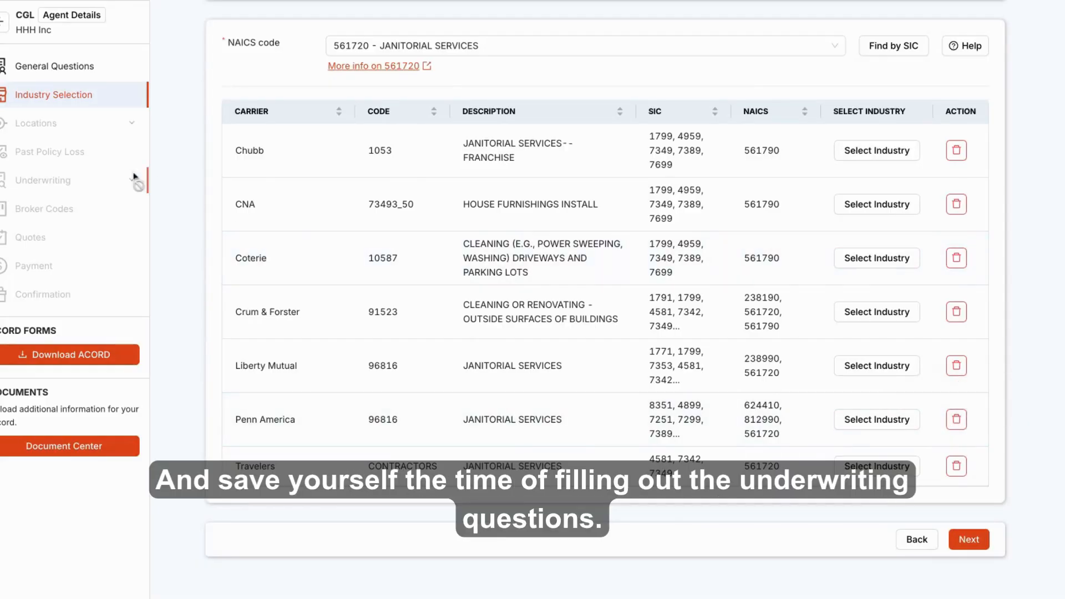
click(970, 541)
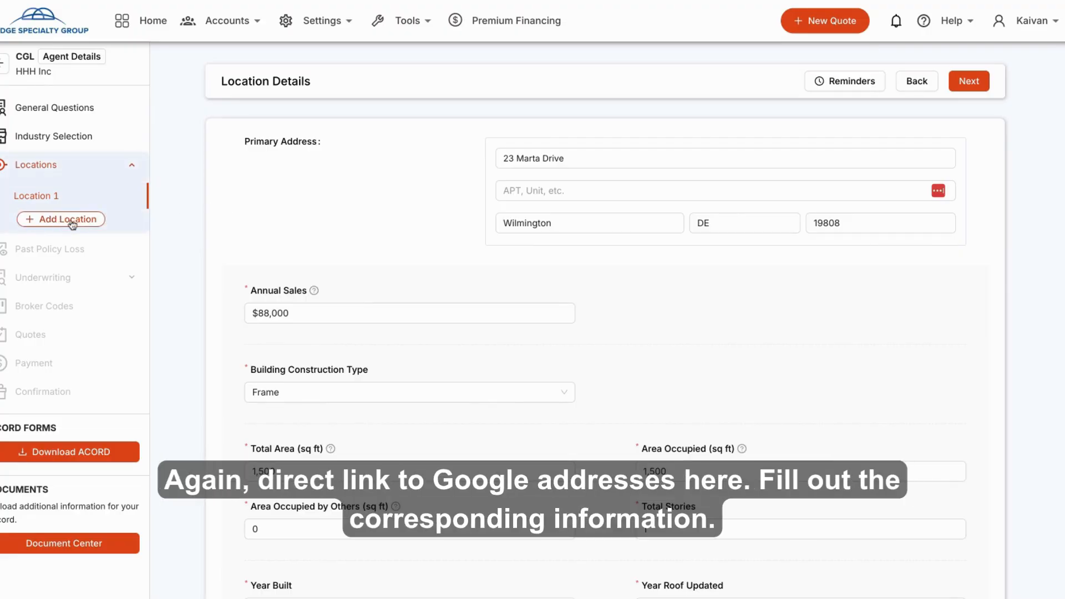
Step: Review the Location 1 address suggestions and building details, and continue through Past Policy Loss to the Common Underwriting Questions
click(628, 161)
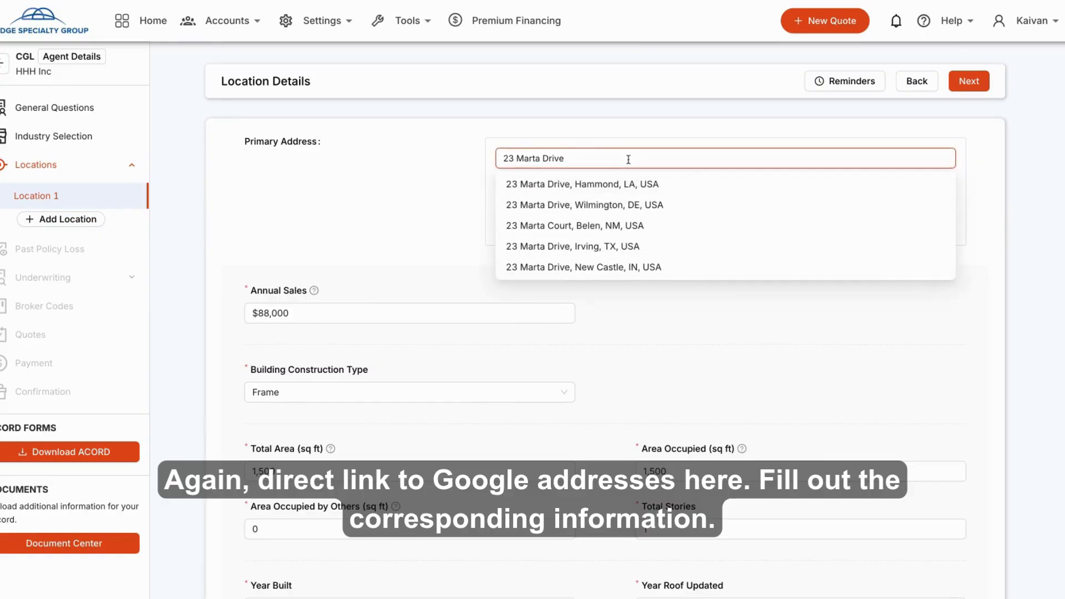
click(1017, 336)
scroll(1017, 336, down, 5)
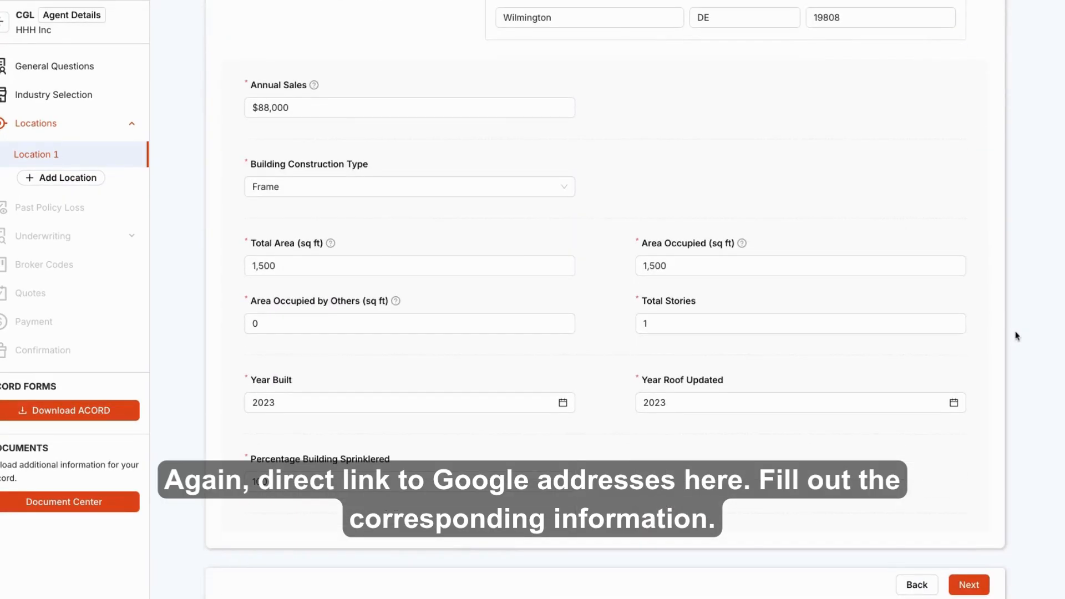
click(970, 546)
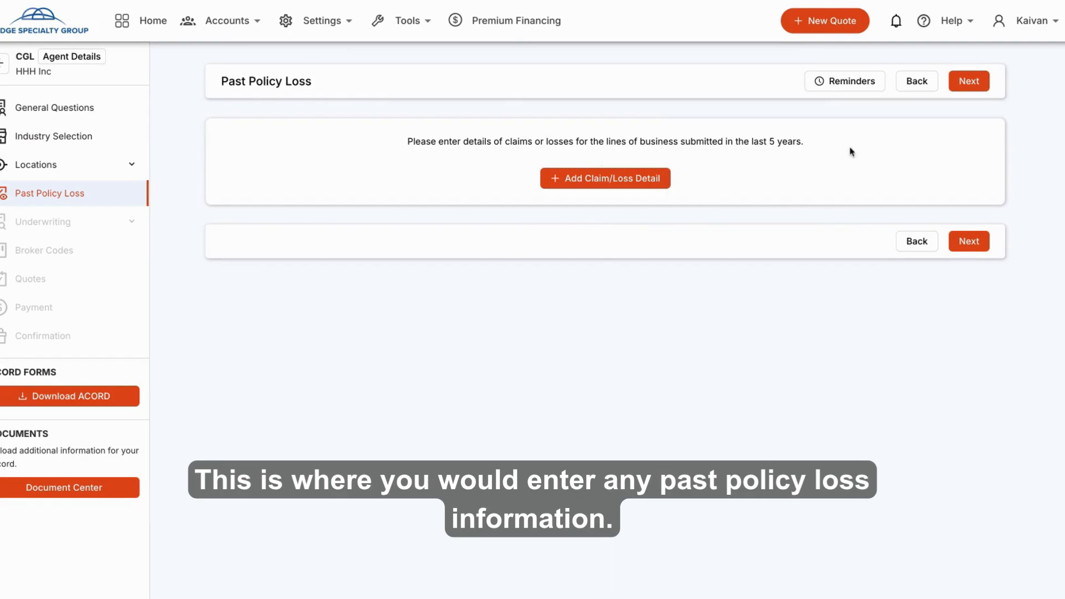
click(980, 244)
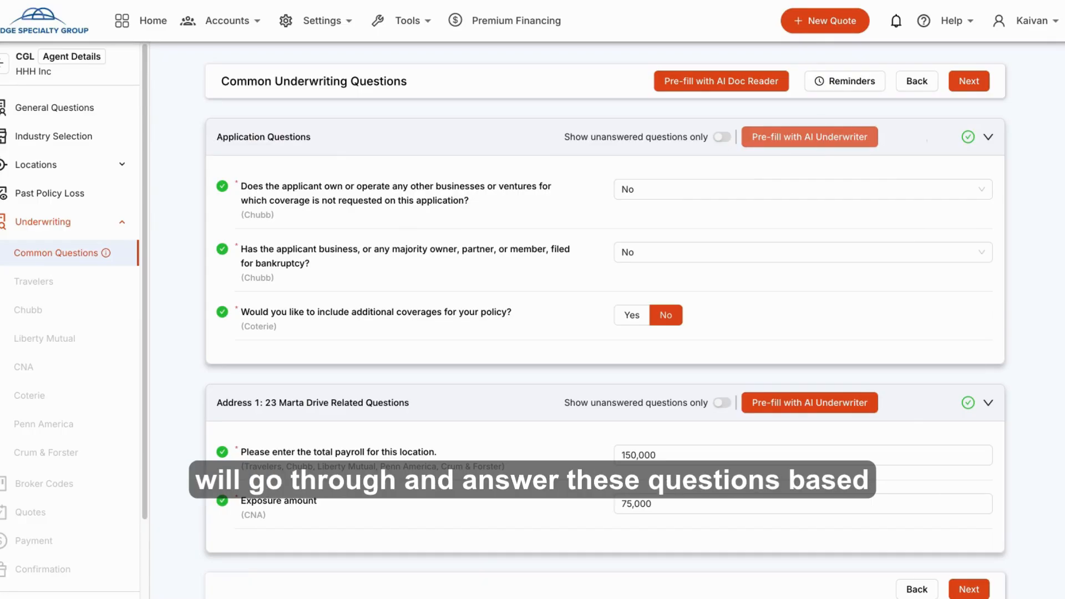
Step: Review the application and location answers in the Common Underwriting Questions, and continue to the Travelers questions
scroll(1061, 301, down, 2)
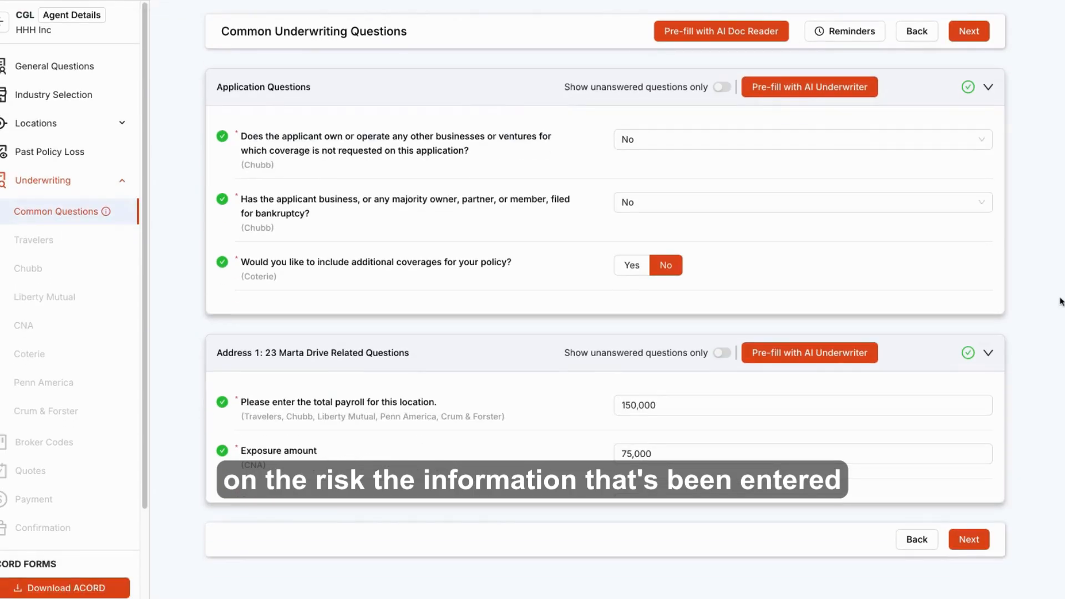
scroll(1061, 301, up, 2)
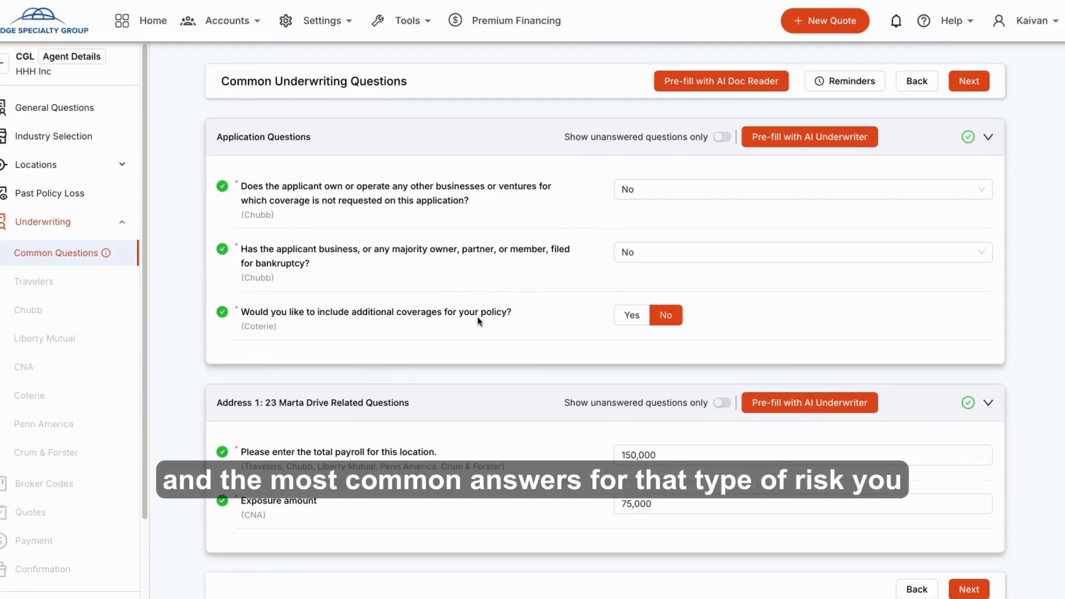
scroll(671, 298, down, 1)
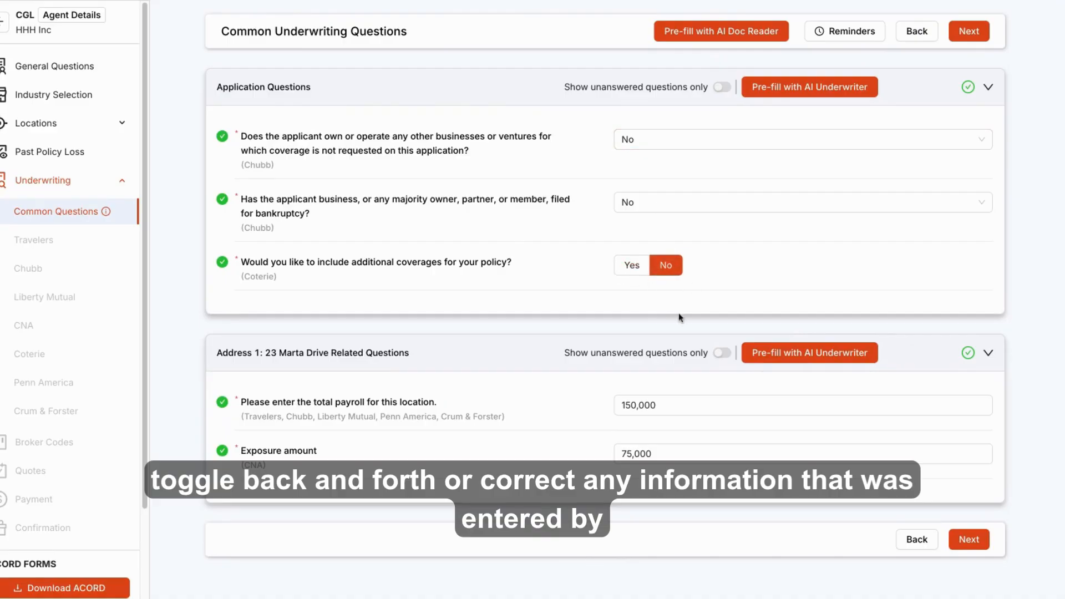
click(637, 411)
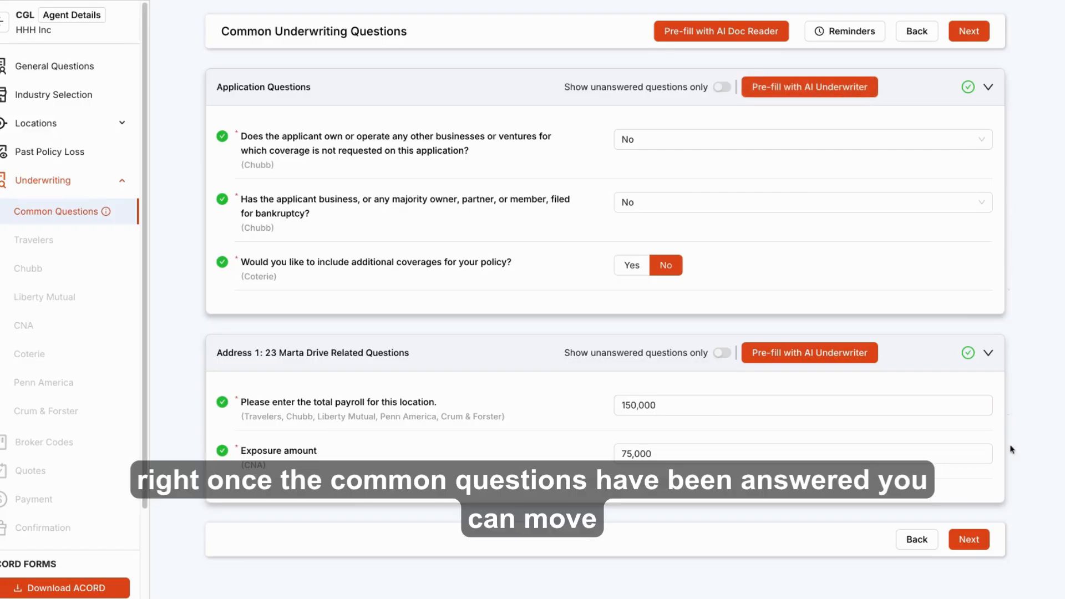
click(977, 534)
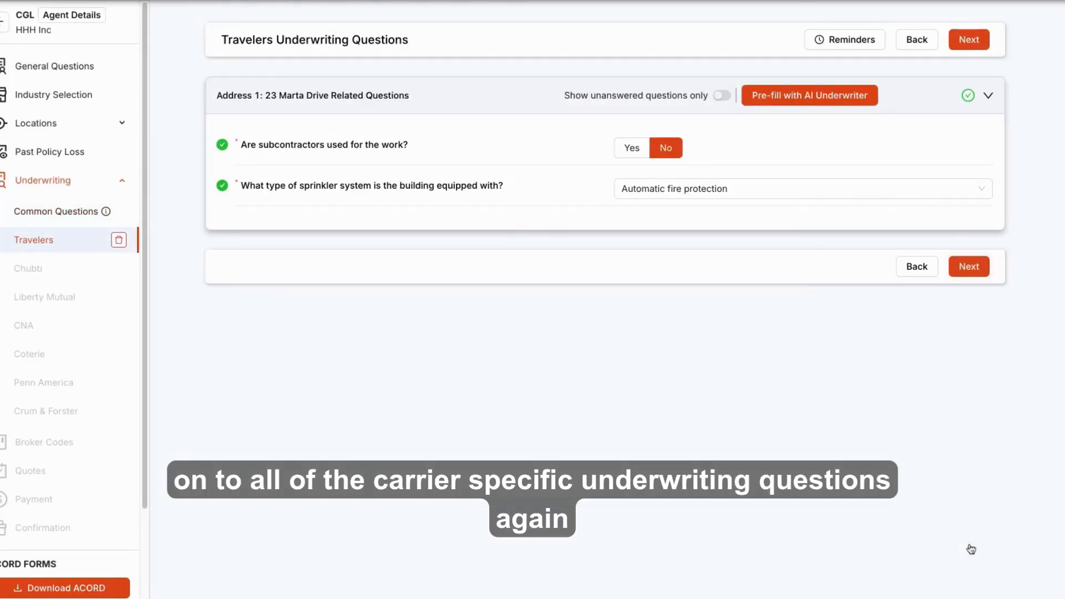
Step: Advance through the carrier-specific underwriting questions from Travelers to Crum & Forster, looking over Liberty Mutual's, and continue to Broker Codes
click(968, 269)
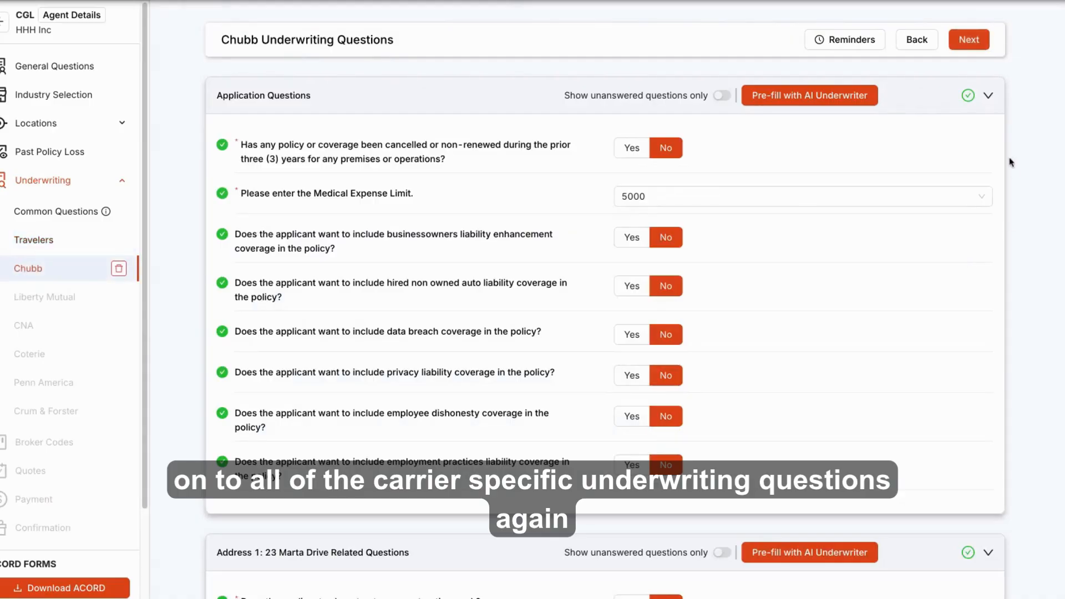
click(970, 38)
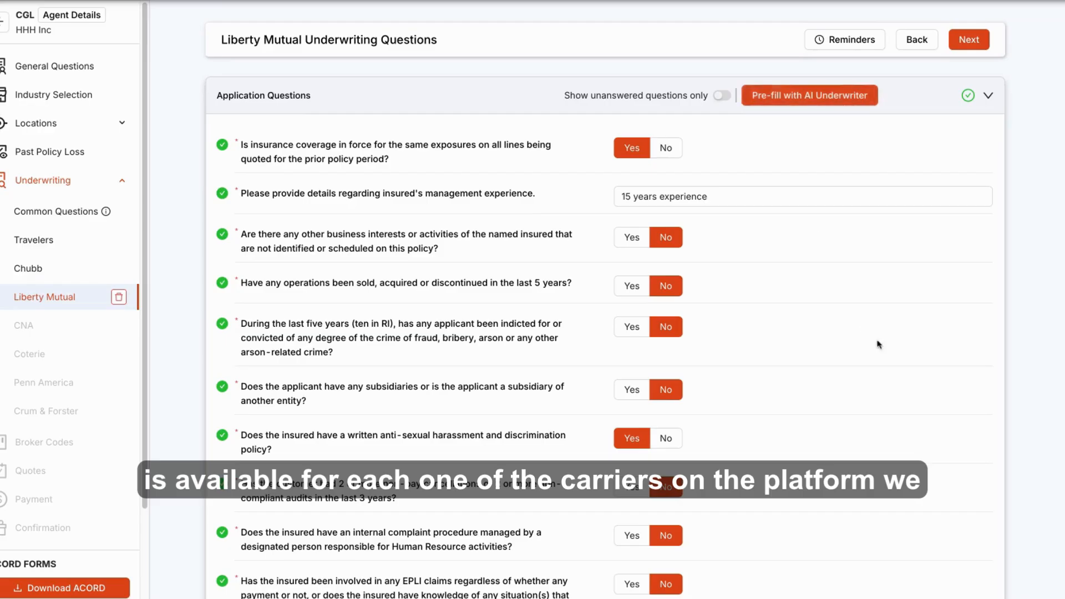
scroll(1024, 304, down, 20)
scroll(1040, 276, up, 20)
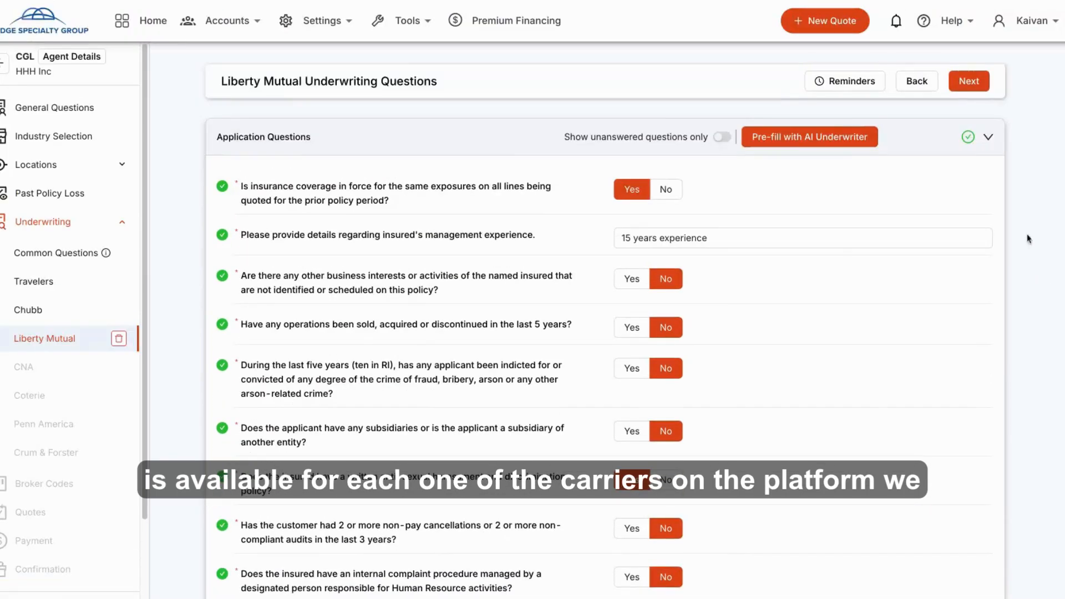
click(967, 81)
click(968, 81)
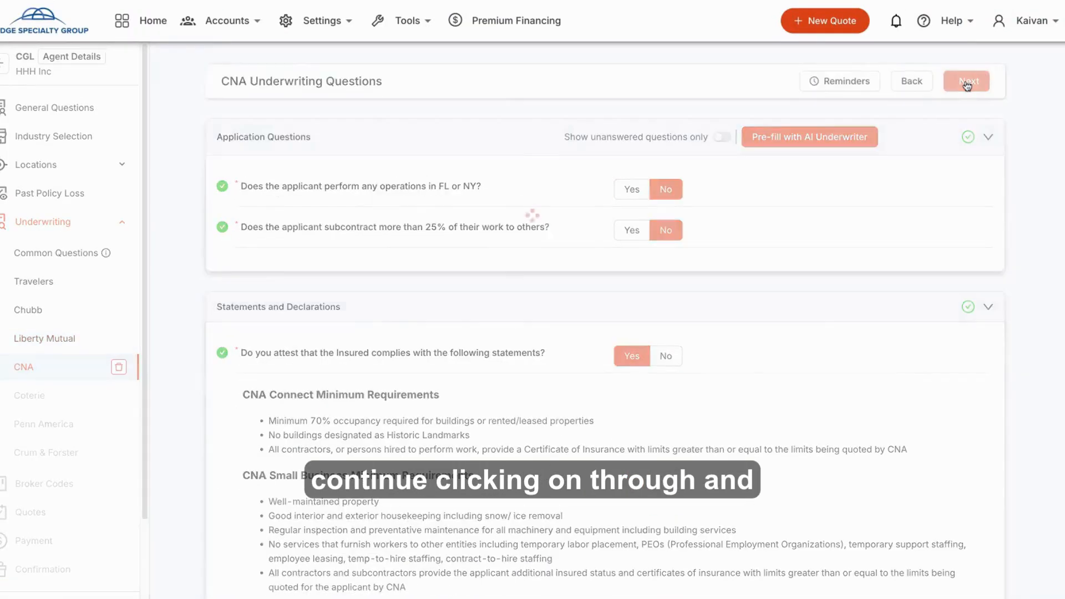
click(968, 81)
click(968, 81)
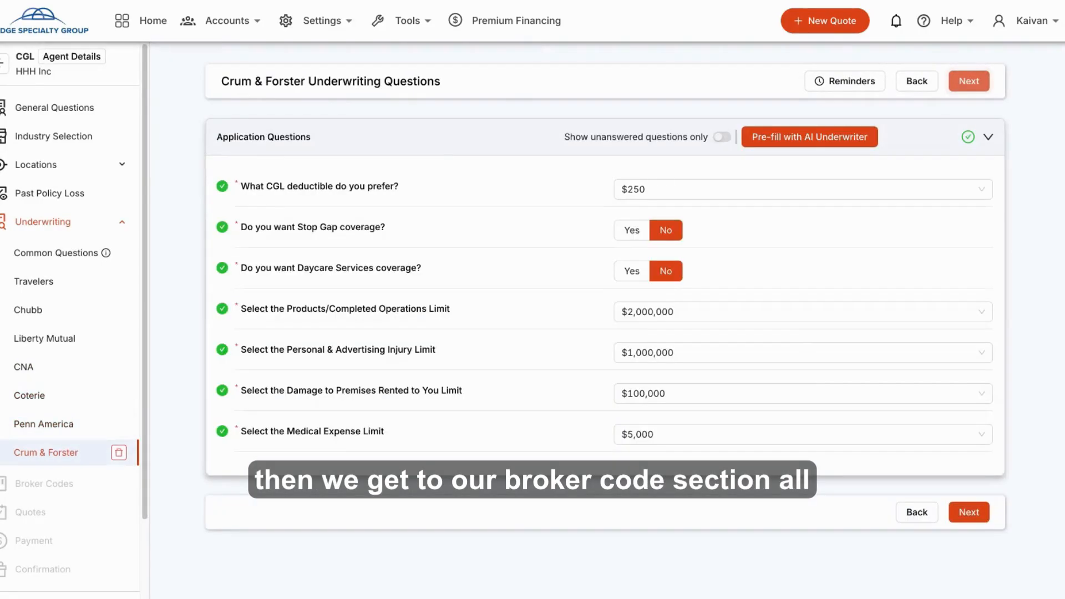
click(968, 81)
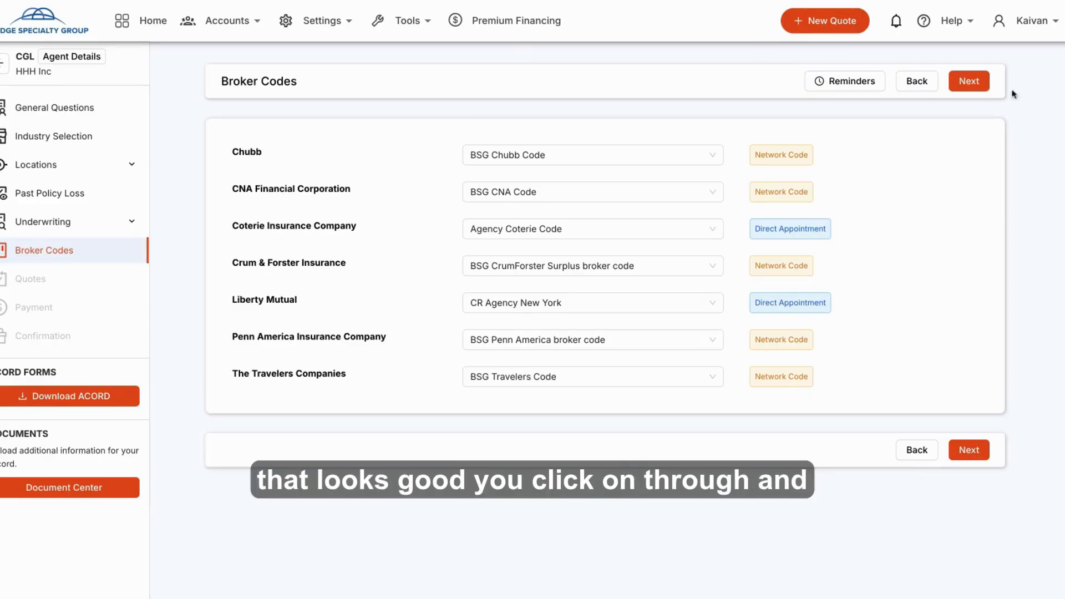
Step: Accept the broker codes as set, continue to Quotes, and look through every carrier's quote or decline
click(977, 80)
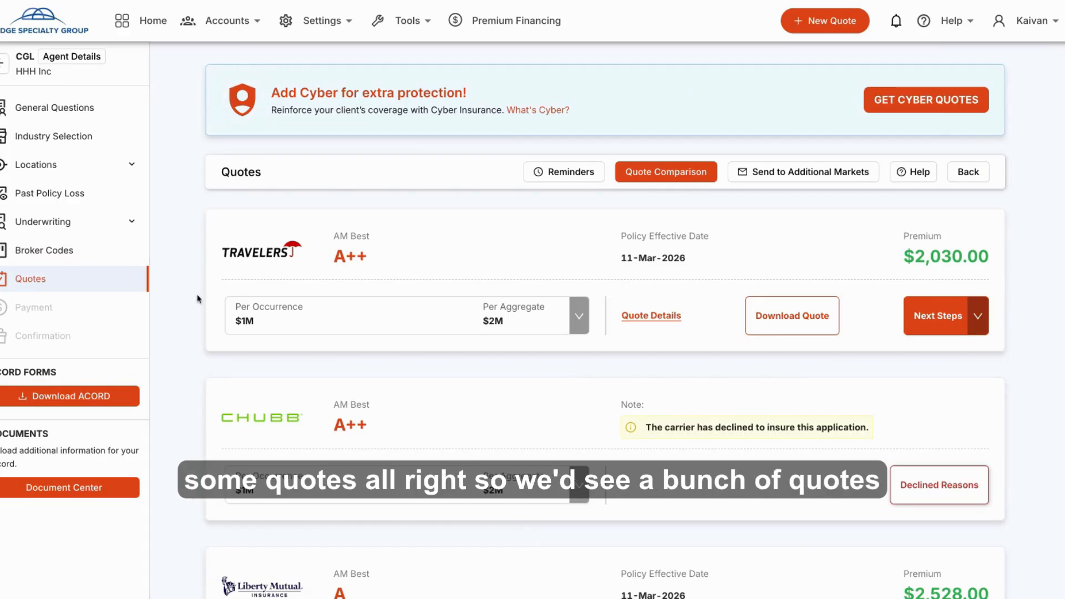
scroll(1036, 218, down, 10)
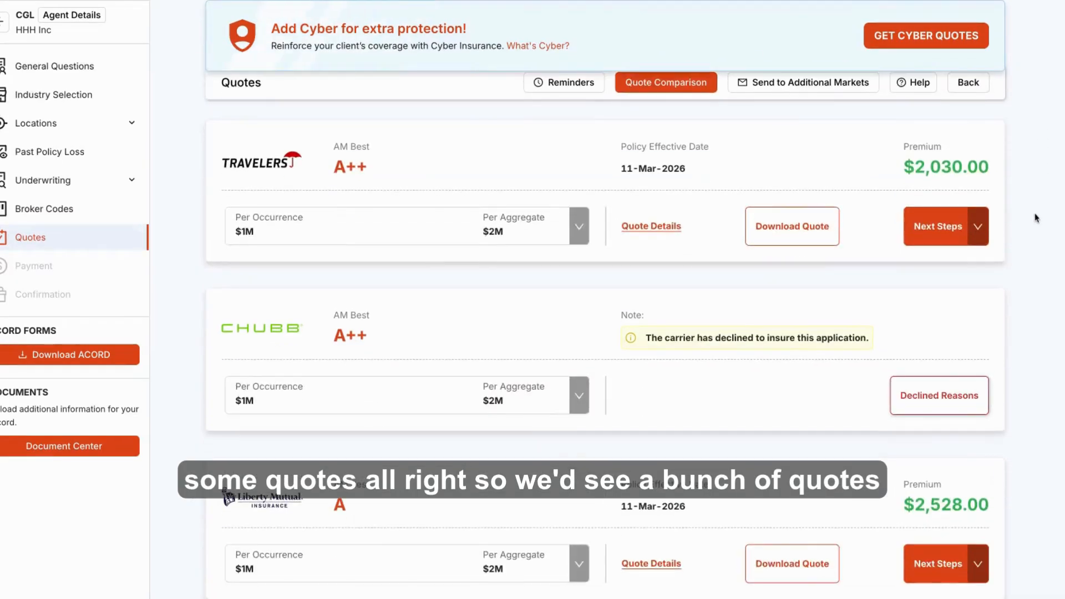
scroll(604, 333, down, 3)
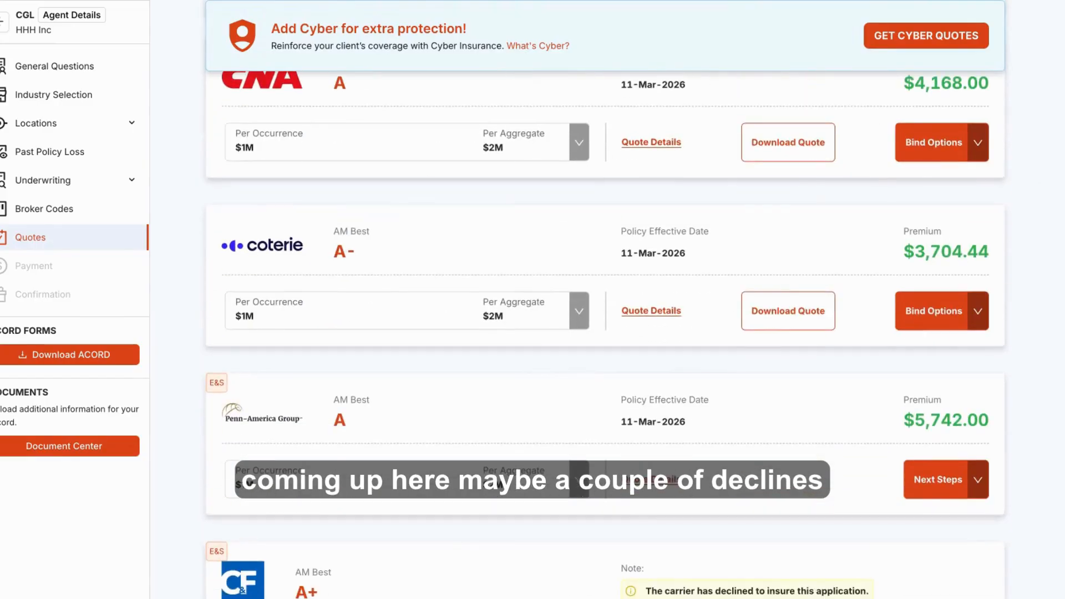
scroll(605, 332, up, 9)
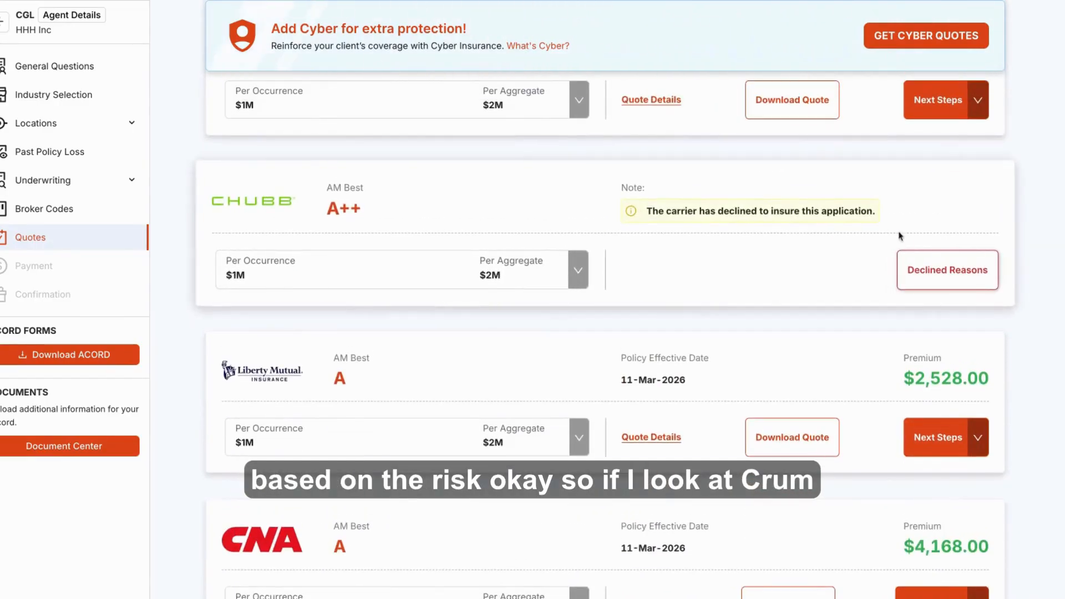
scroll(1024, 288, down, 5)
scroll(1023, 288, down, 6)
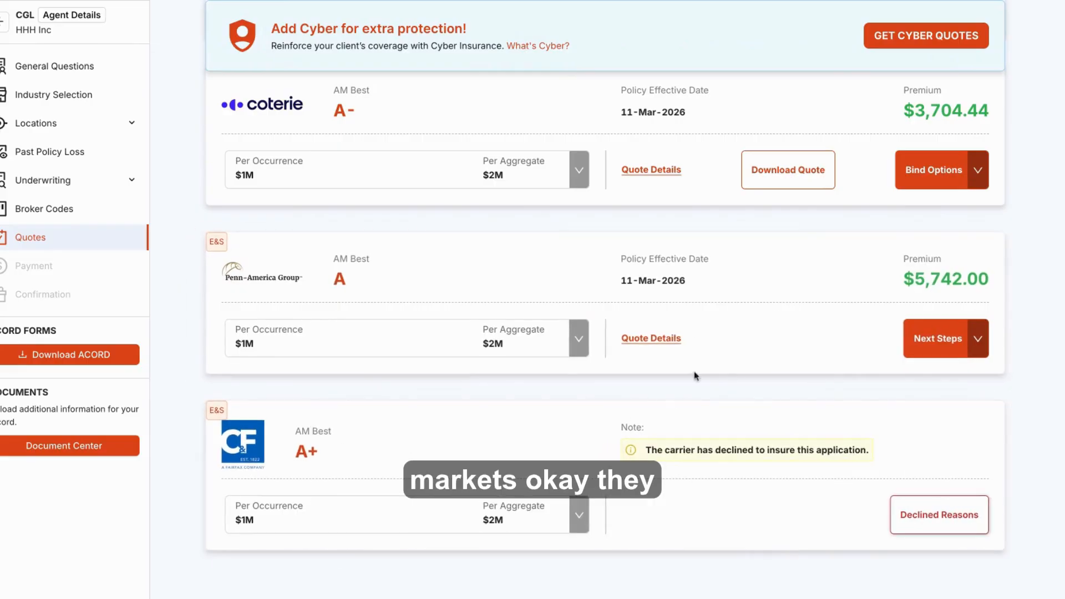
Step: Read Crum & Forster's reason for declining the application, close it, and look over the list of carrier quotes again
click(940, 515)
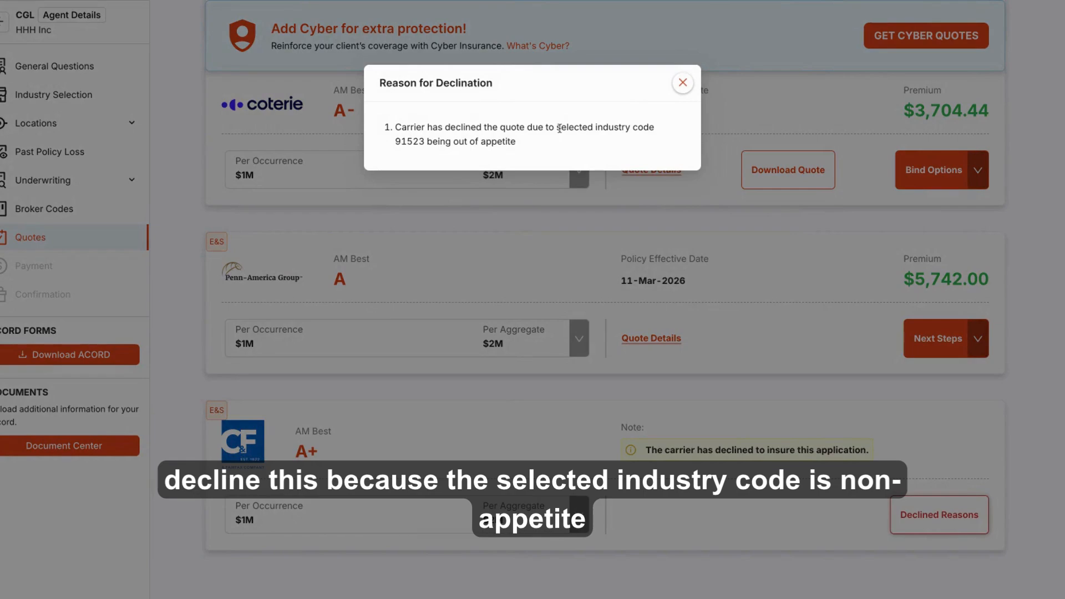
drag(558, 128, 641, 128)
click(474, 139)
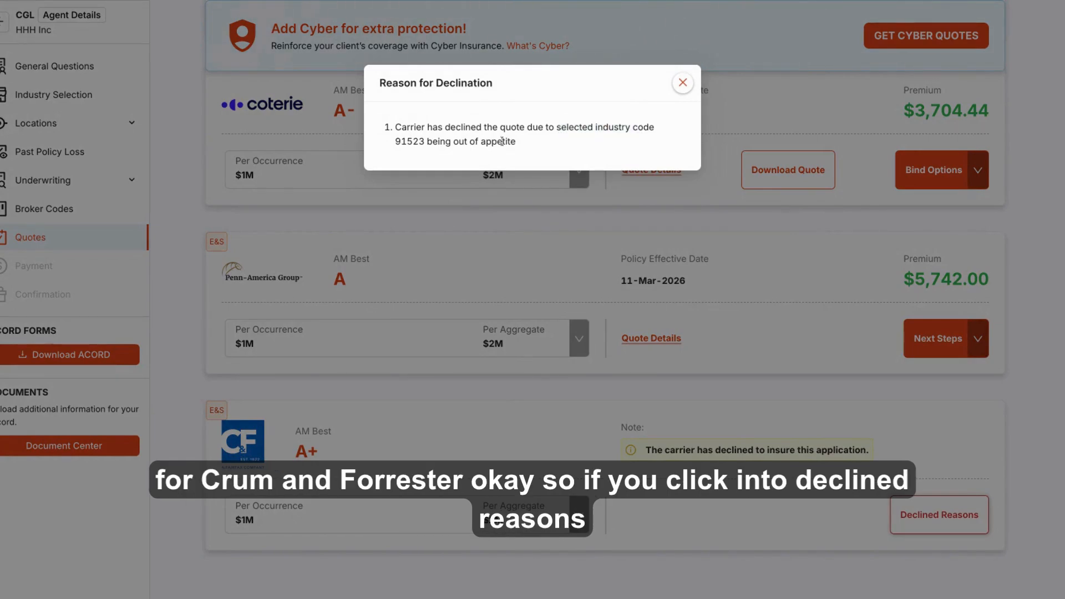
drag(502, 141, 416, 130)
click(683, 83)
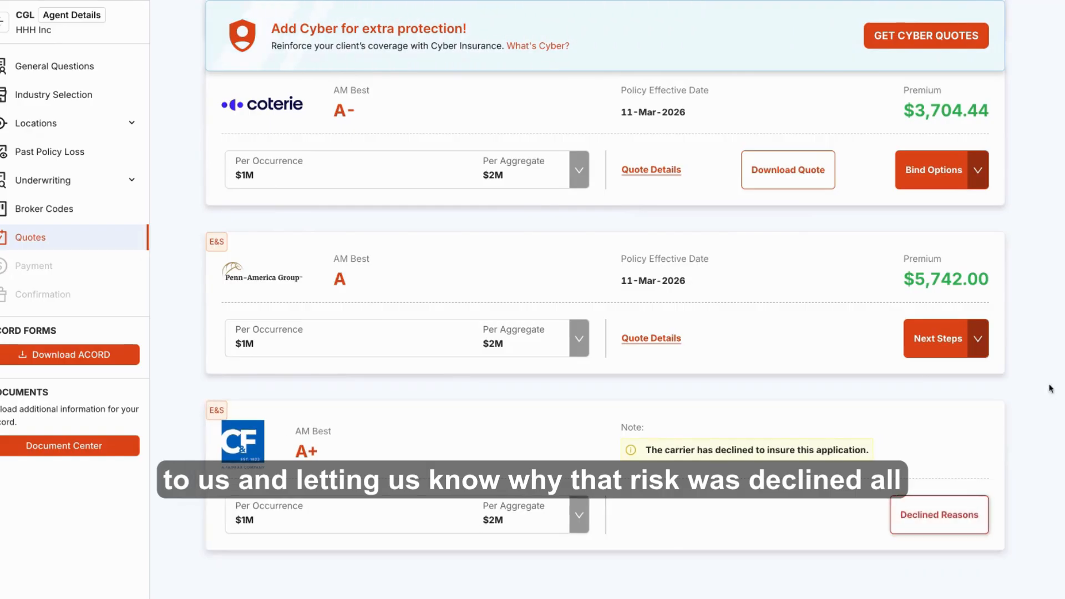
scroll(1027, 304, up, 5)
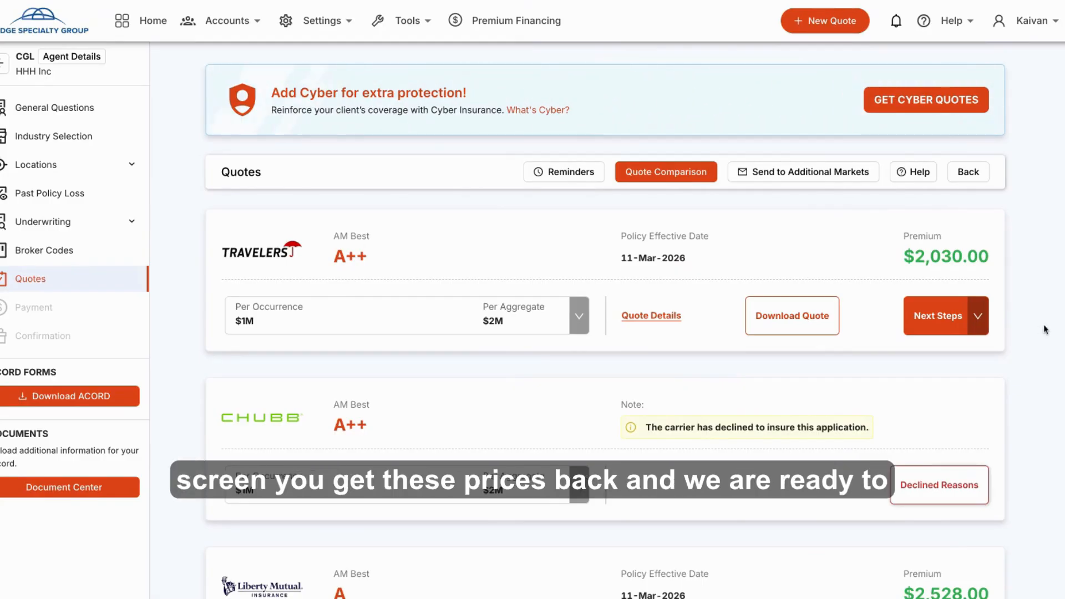
scroll(604, 333, down, 3)
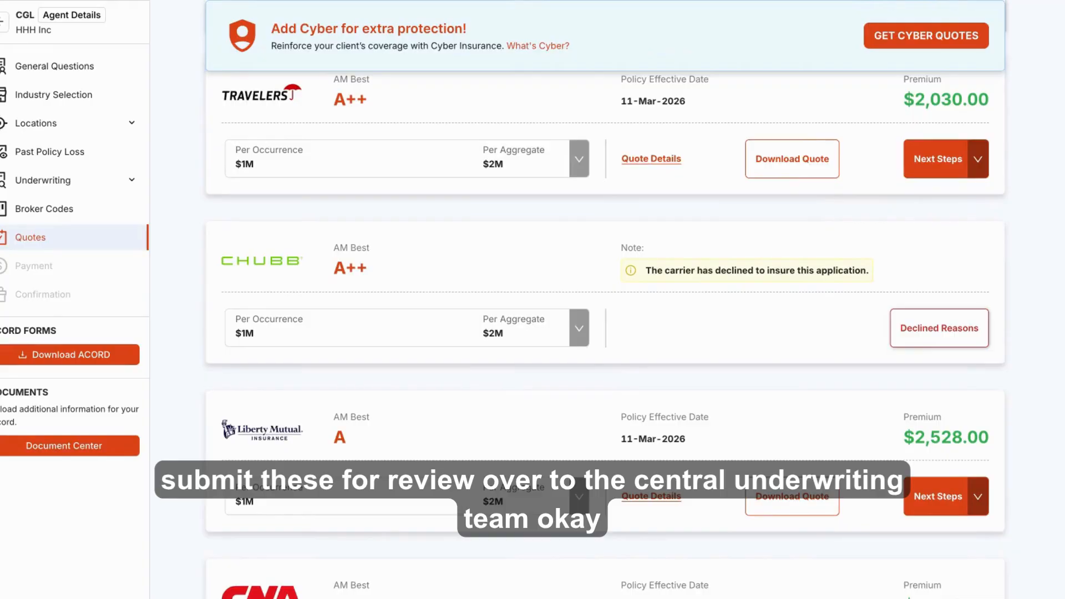
Step: Look through the carrier quotes from Travelers to Crum & Forster, comparing their premiums and the available quote actions
scroll(605, 332, up, 3)
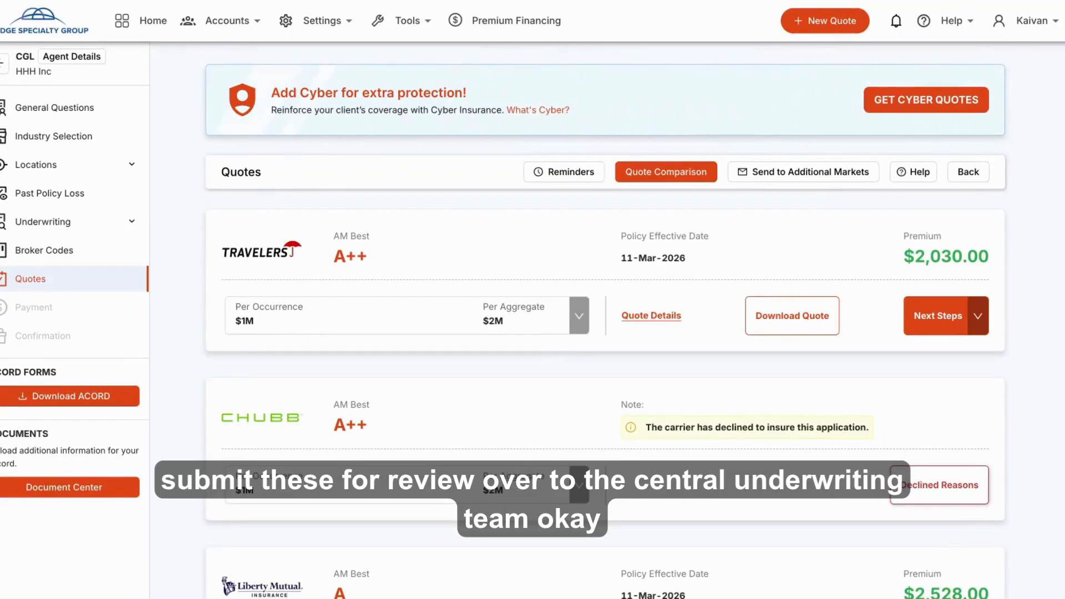
scroll(605, 332, down, 6)
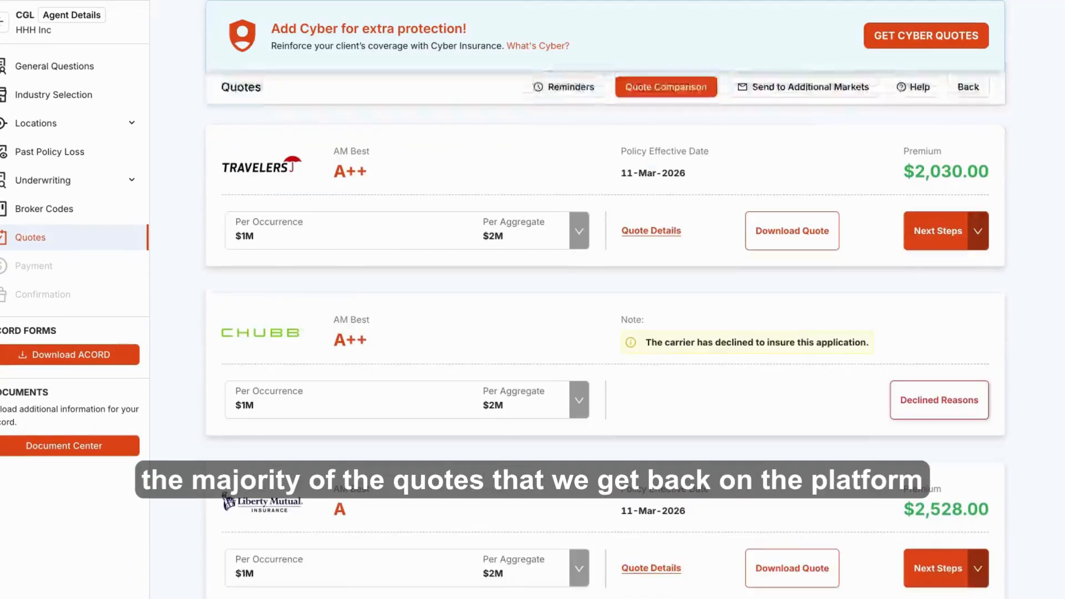
scroll(605, 333, down, 7)
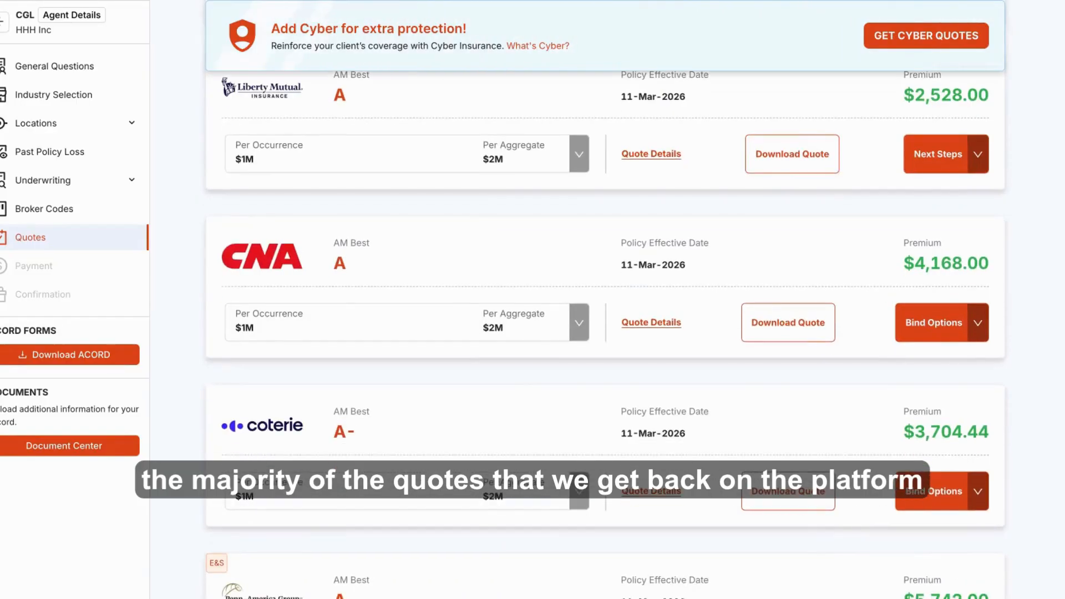
scroll(605, 333, down, 2)
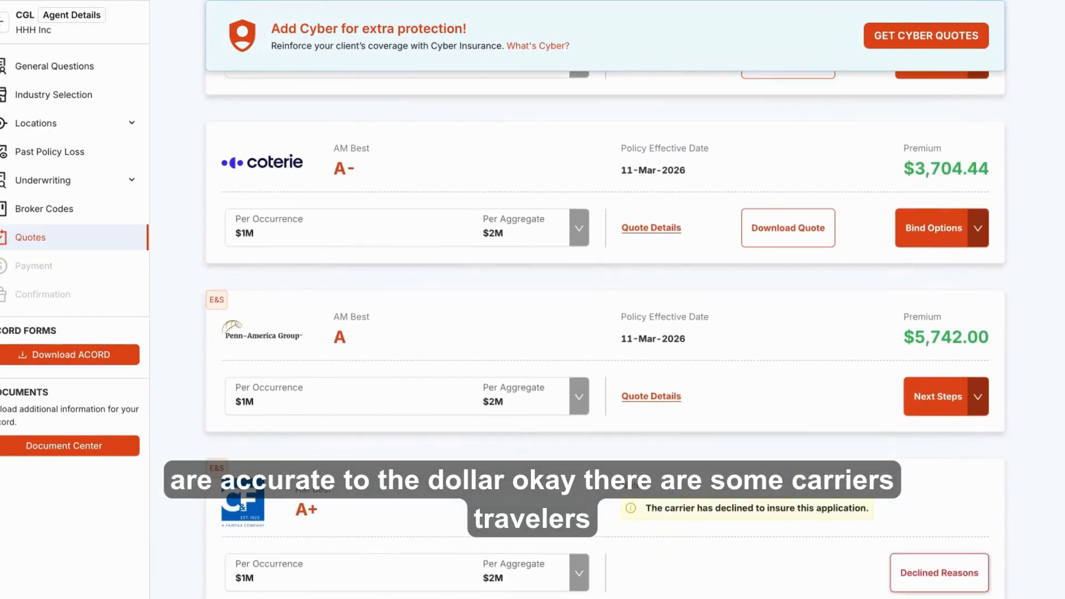
scroll(604, 332, up, 4)
scroll(604, 333, up, 11)
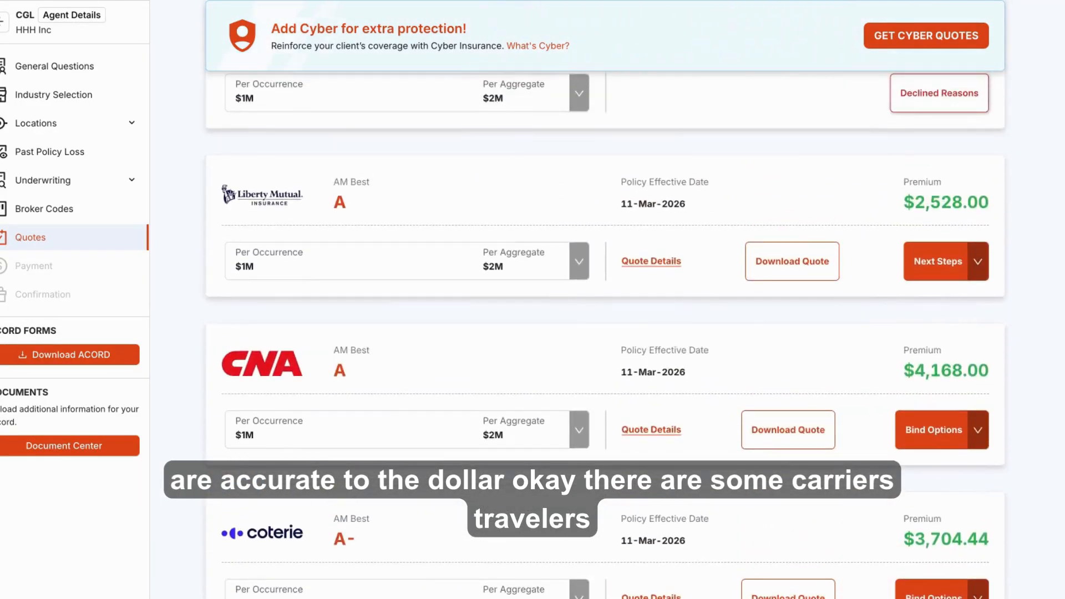
scroll(604, 333, up, 1)
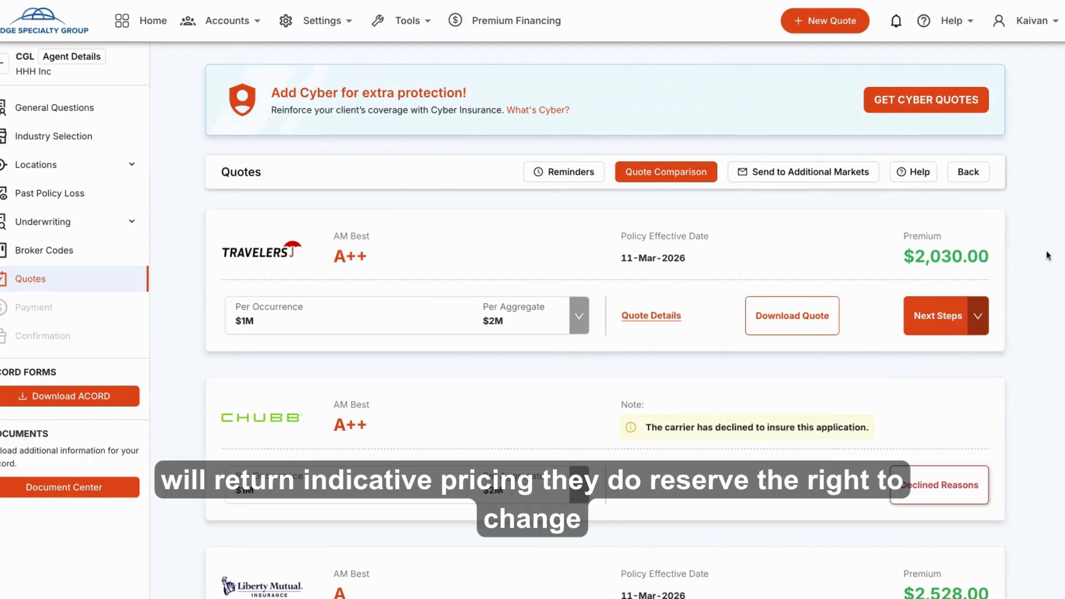
scroll(532, 300, down, 1)
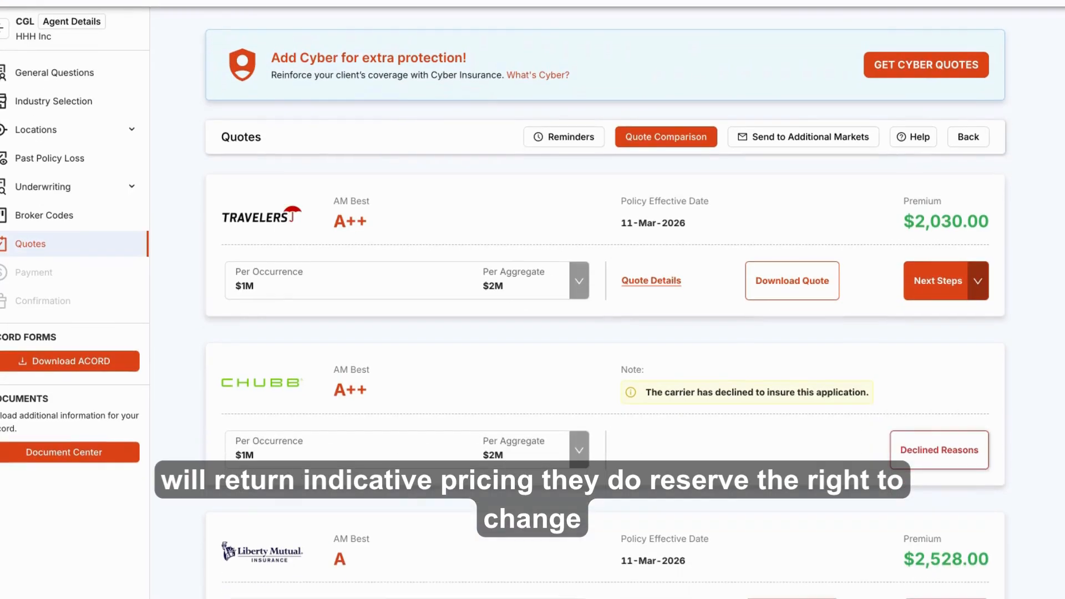
scroll(533, 300, up, 1)
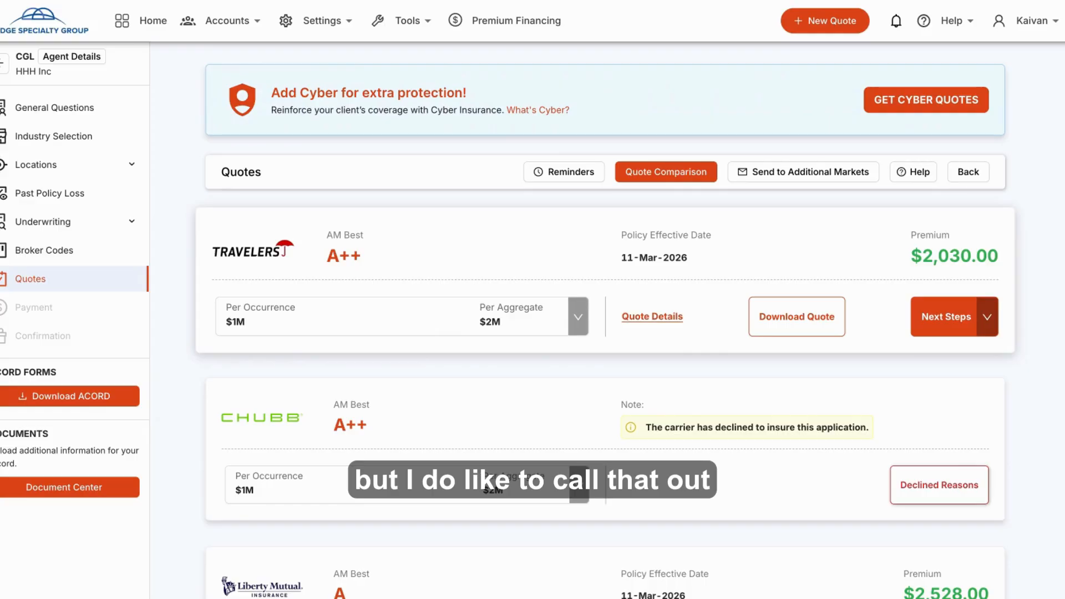
scroll(605, 333, down, 8)
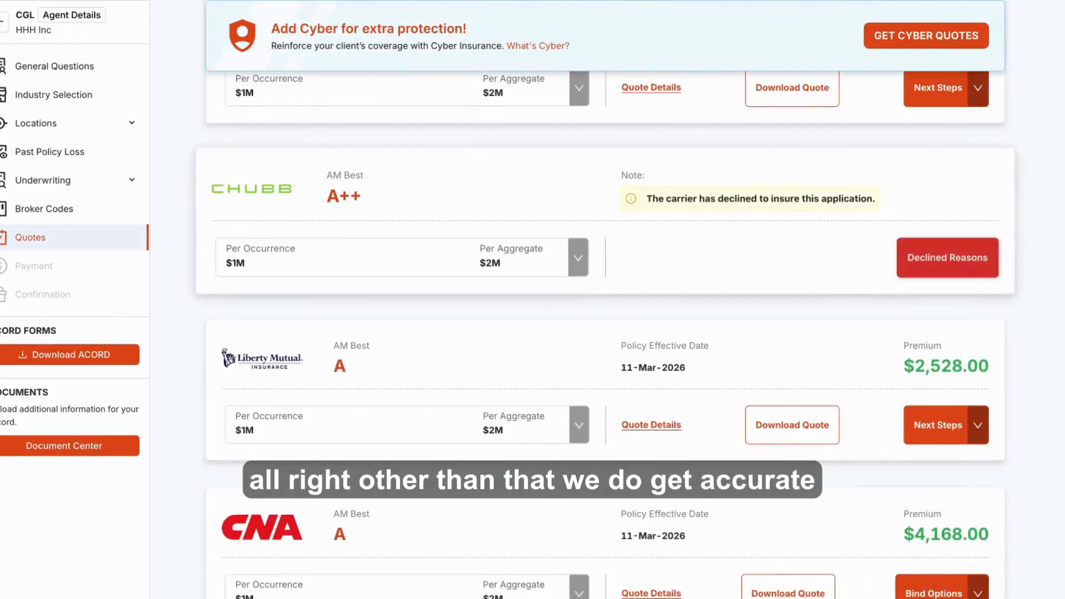
scroll(605, 333, down, 3)
scroll(604, 333, down, 3)
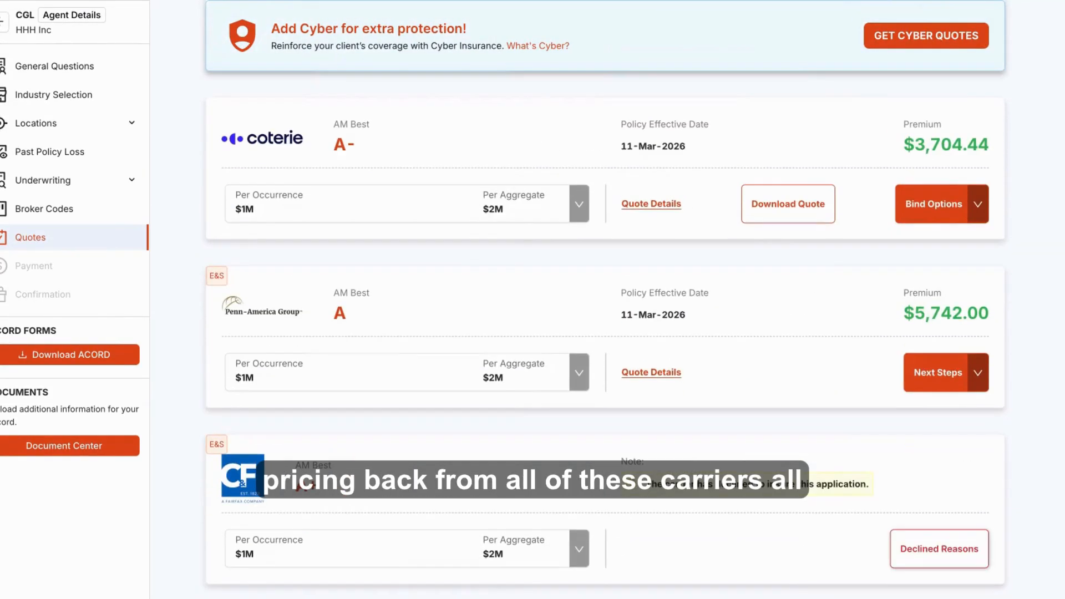
Step: Open the Submit for Review request for the Travelers quote, examine its central team notes box, and close the request without sending it
scroll(604, 333, up, 4)
scroll(605, 333, up, 3)
scroll(987, 327, up, 6)
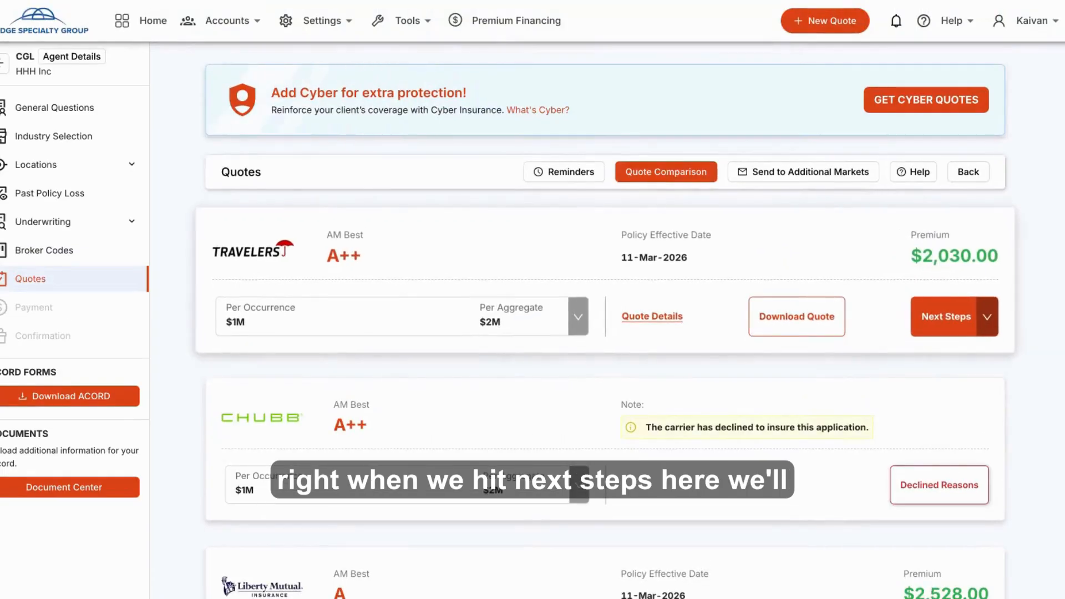
click(989, 320)
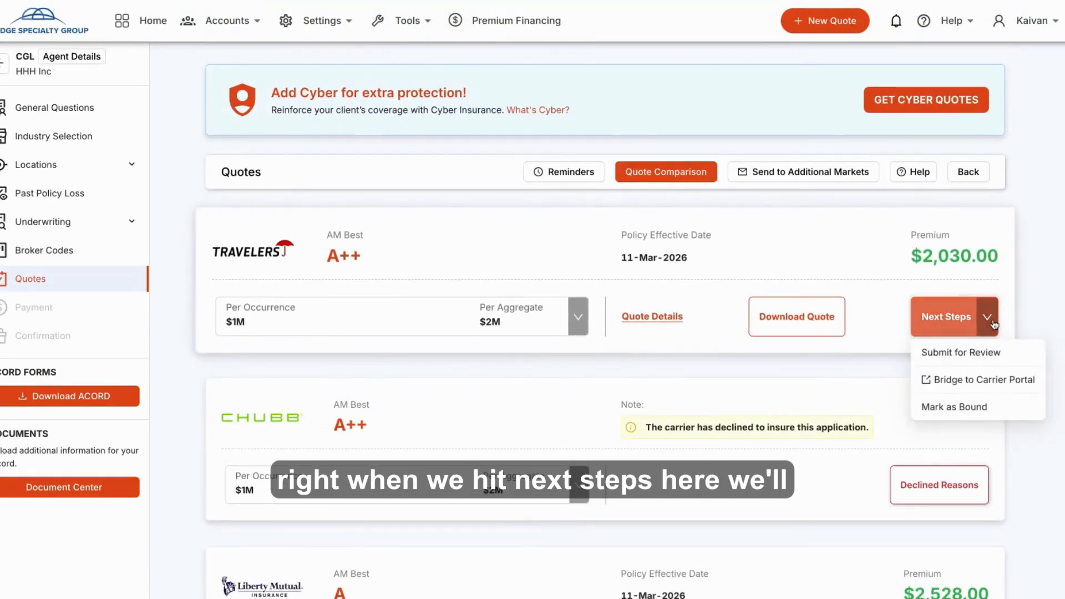
click(972, 352)
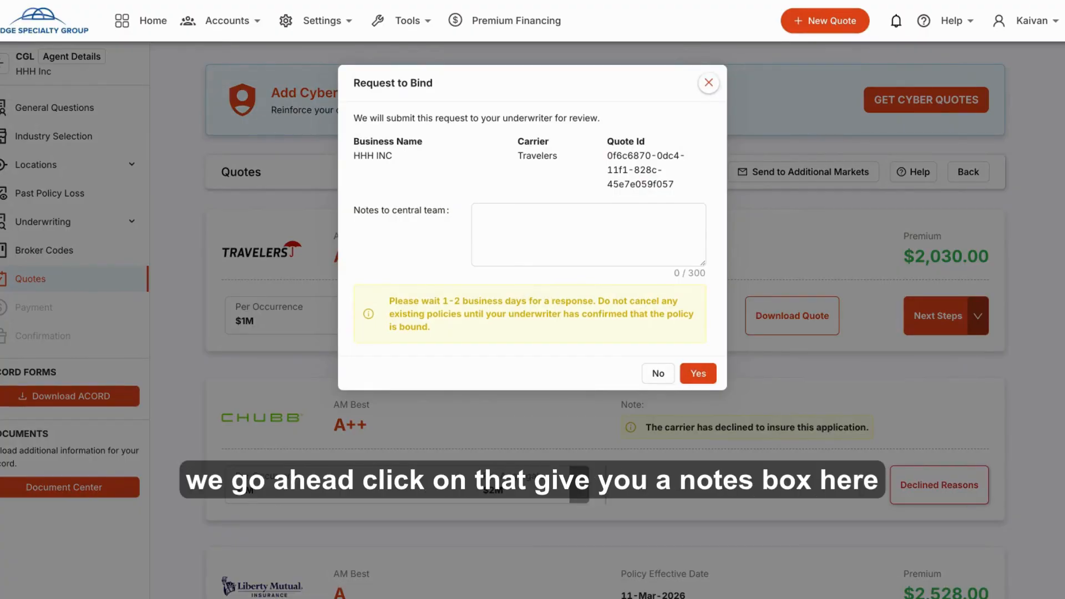
click(576, 231)
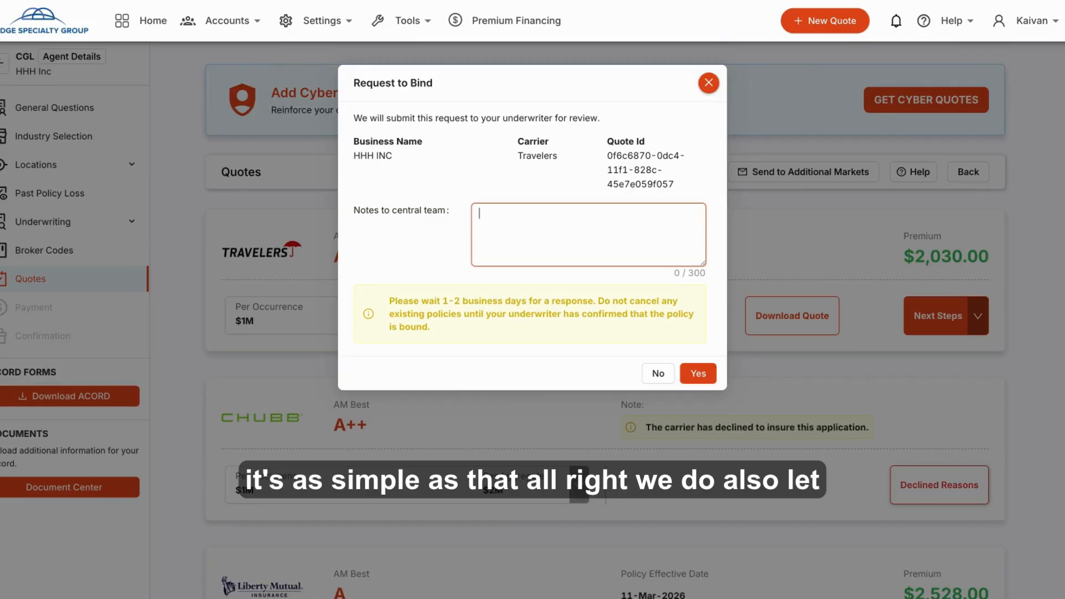
key(Escape)
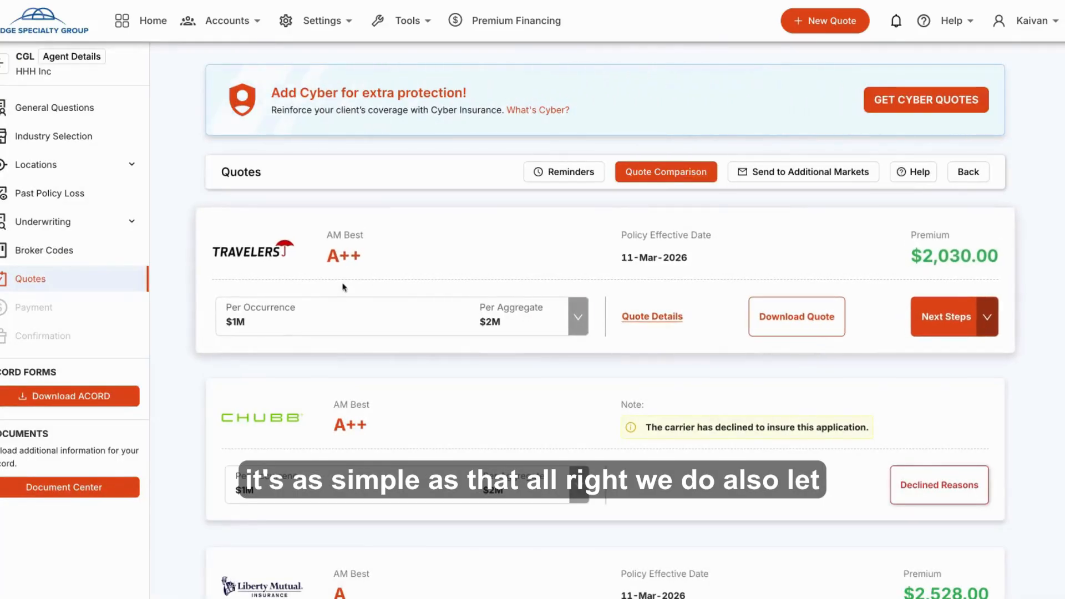
Step: Look at the per-occurrence and per-aggregate limit options for the Travelers quote and close the list without changing them
click(579, 318)
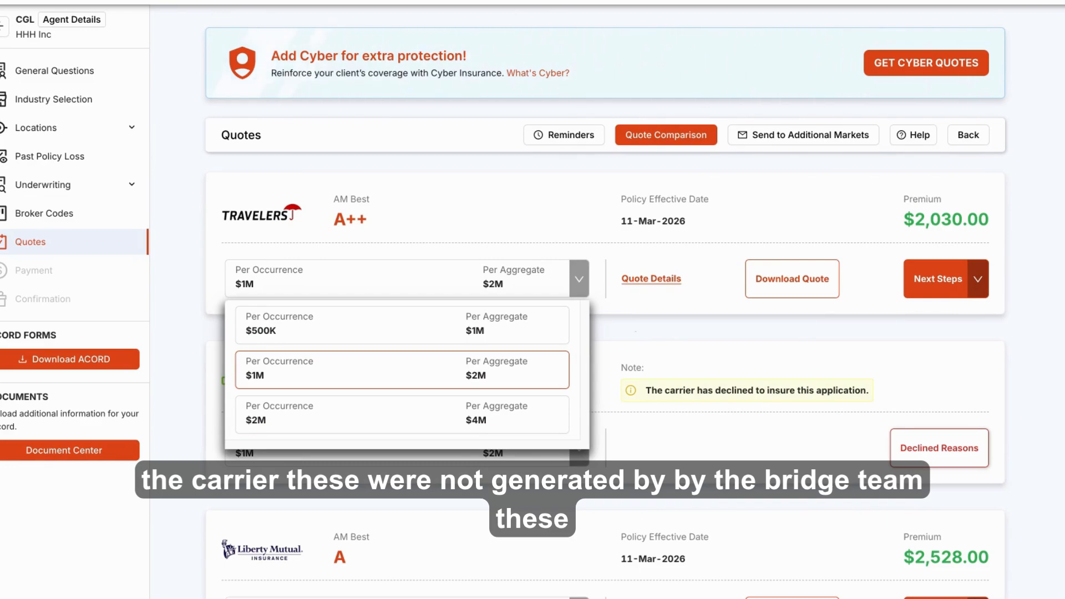
click(621, 333)
scroll(186, 399, down, 1)
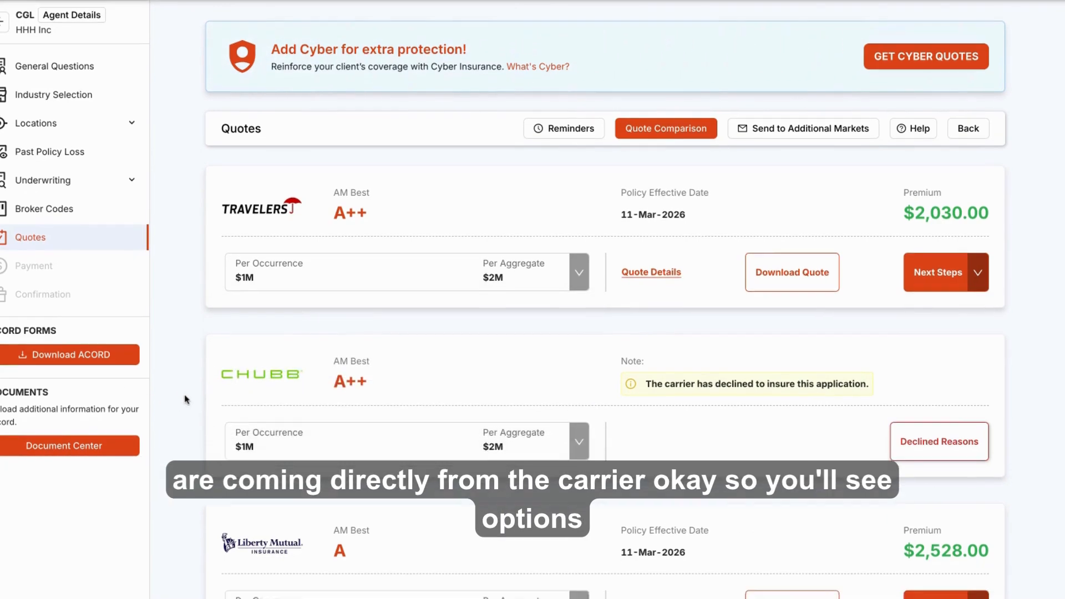
Step: Look through Liberty Mutual's liability limit options and keep $1M per occurrence with $2M per aggregate
scroll(186, 399, down, 3)
click(578, 431)
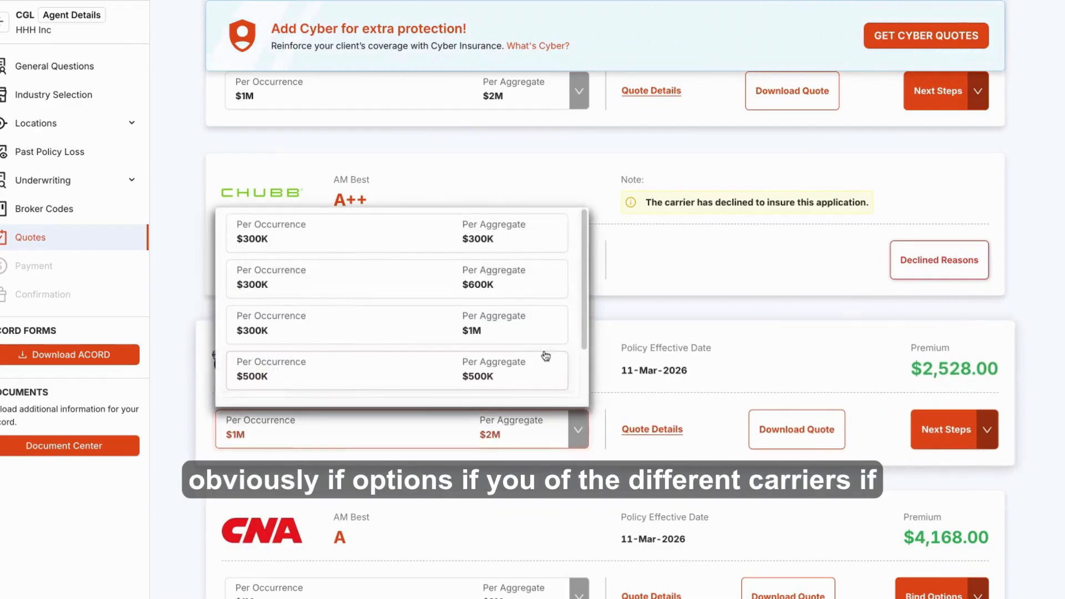
scroll(547, 356, down, 2)
click(404, 391)
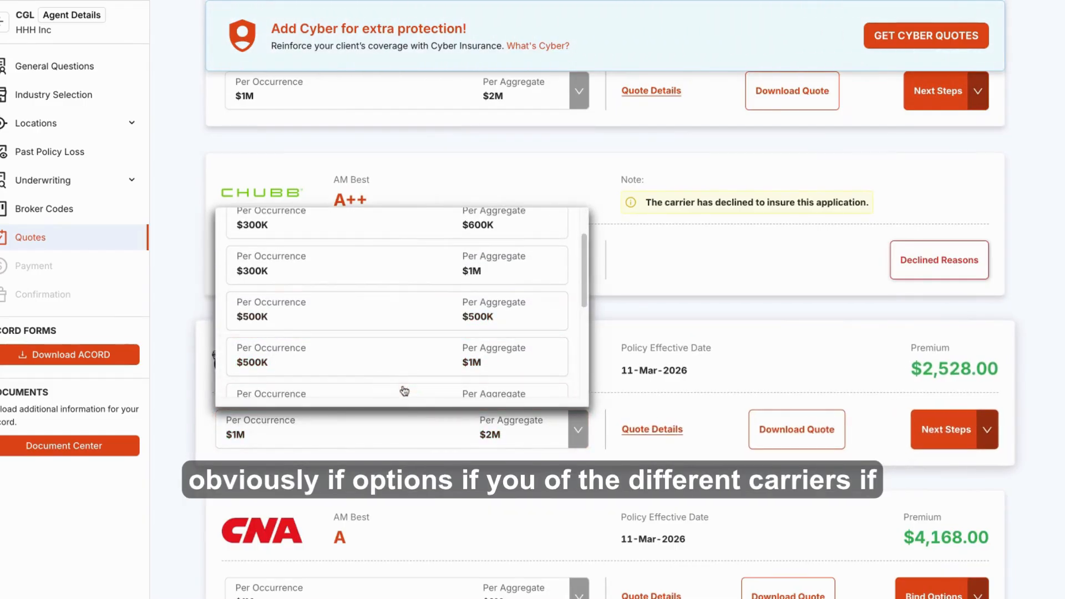
scroll(473, 351, down, 3)
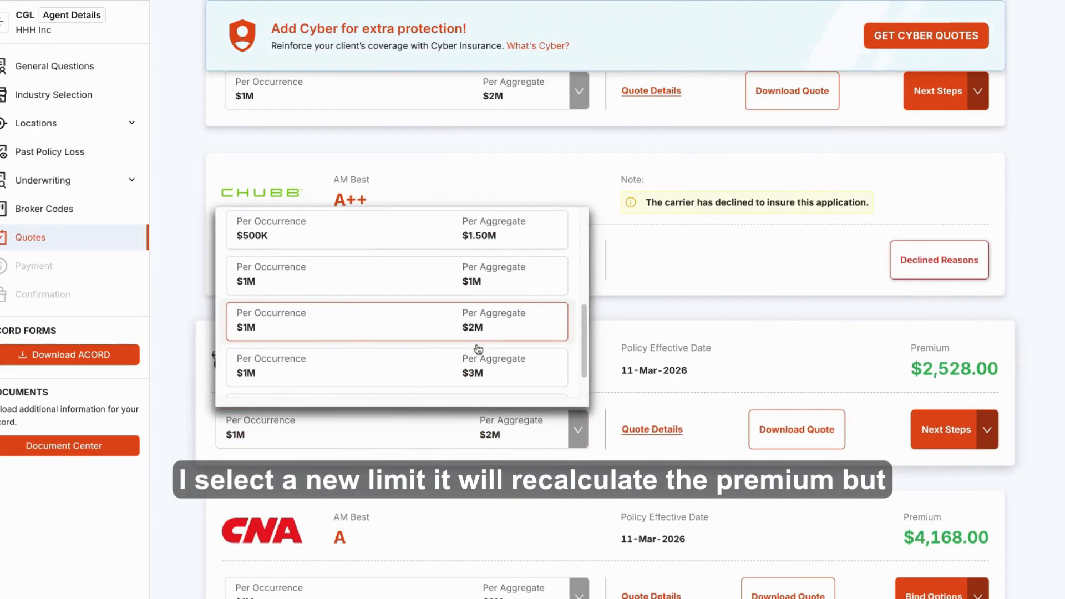
click(328, 327)
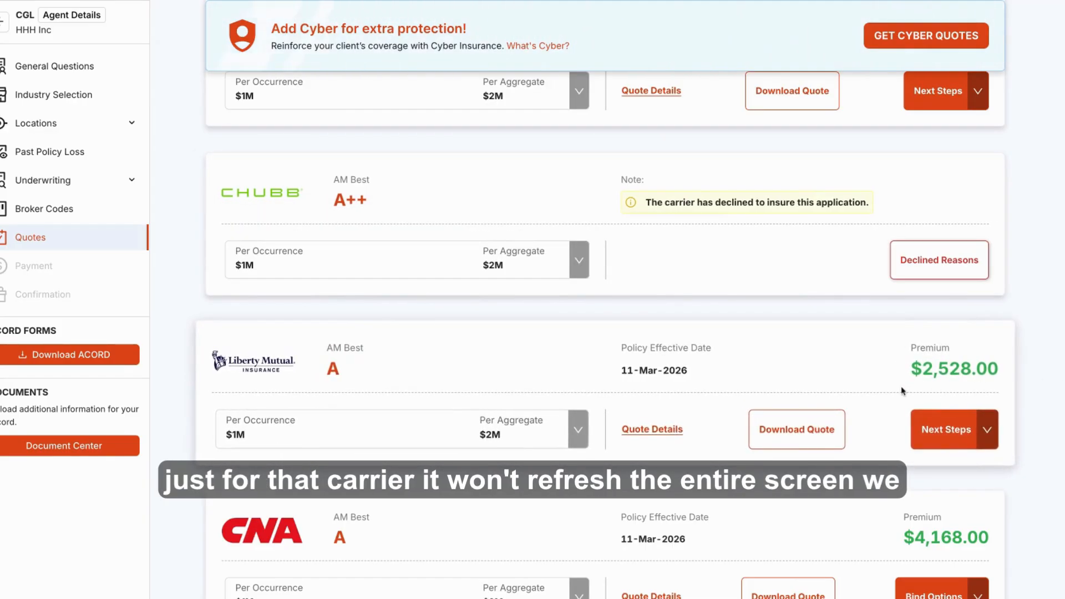
Step: Open the Travelers quote details and examine the general information, including the quote ID and policy dates
scroll(902, 391, up, 4)
scroll(901, 391, up, 1)
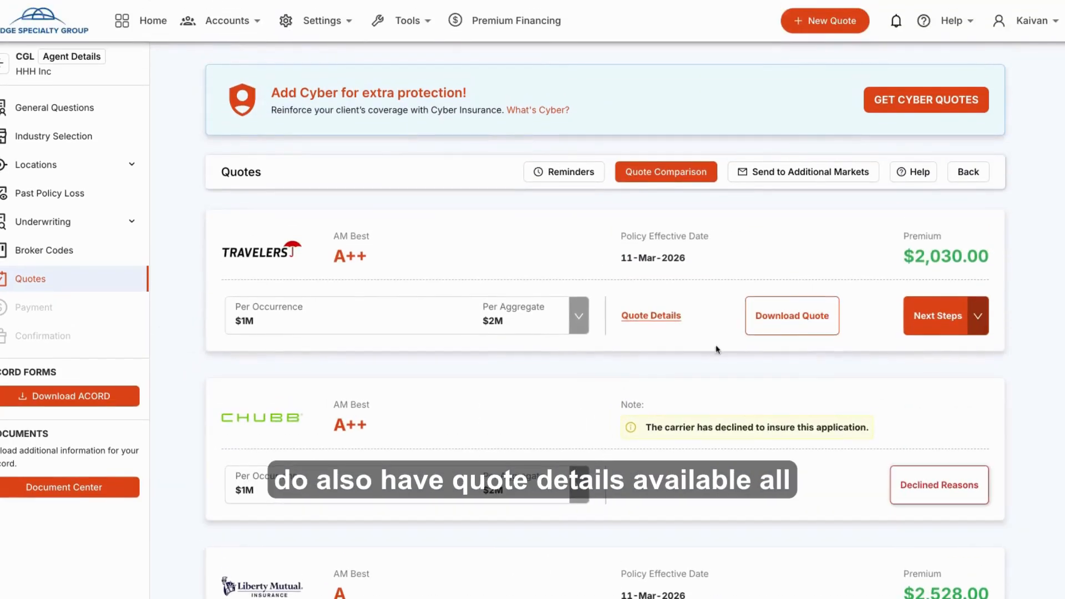
click(669, 323)
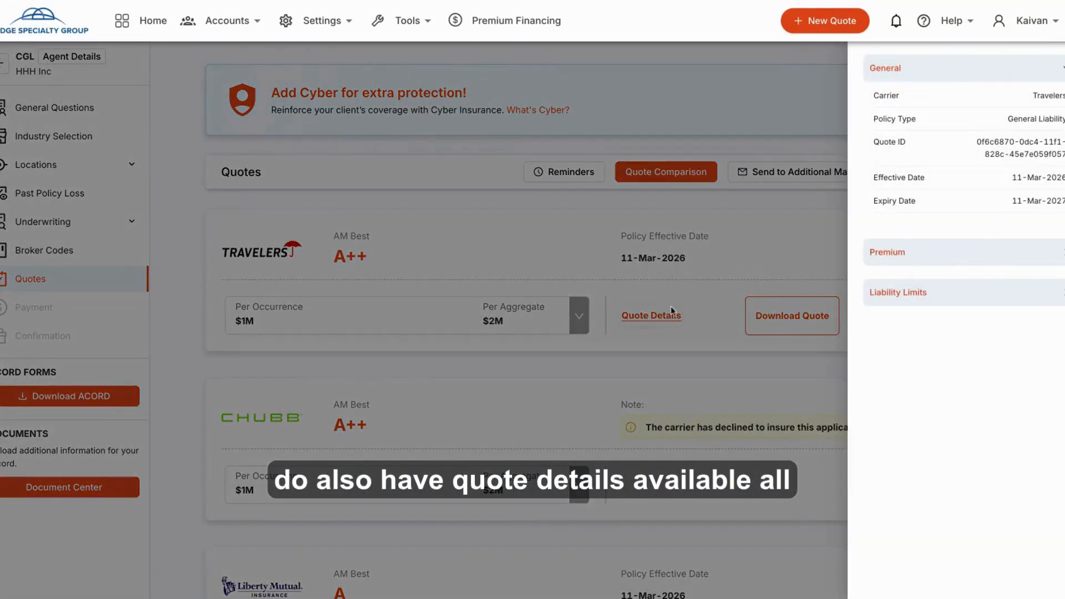
drag(1038, 92, 1059, 224)
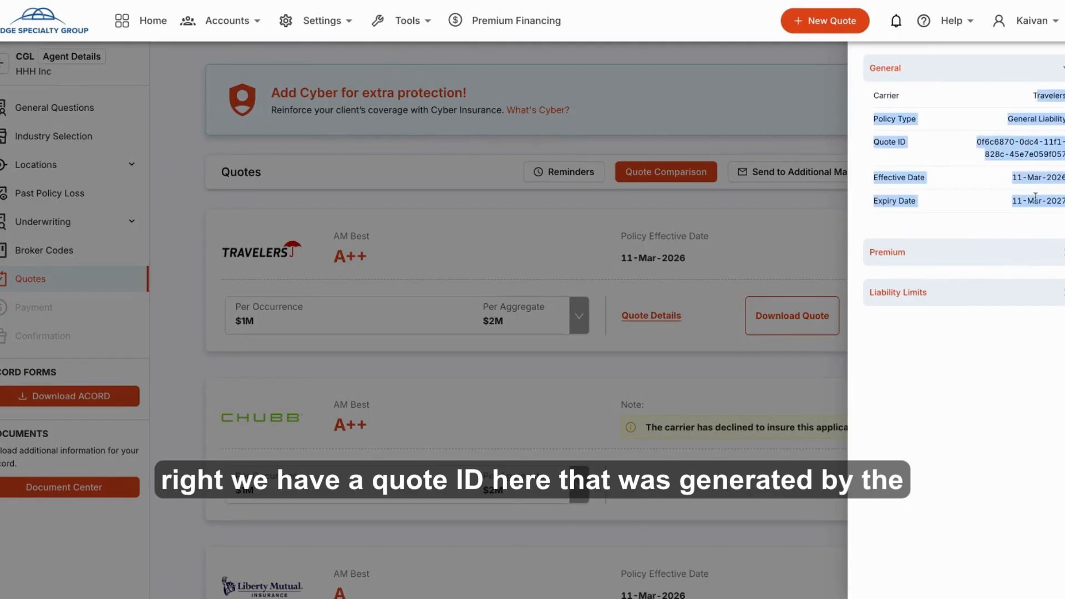
click(1034, 196)
drag(977, 141, 1060, 171)
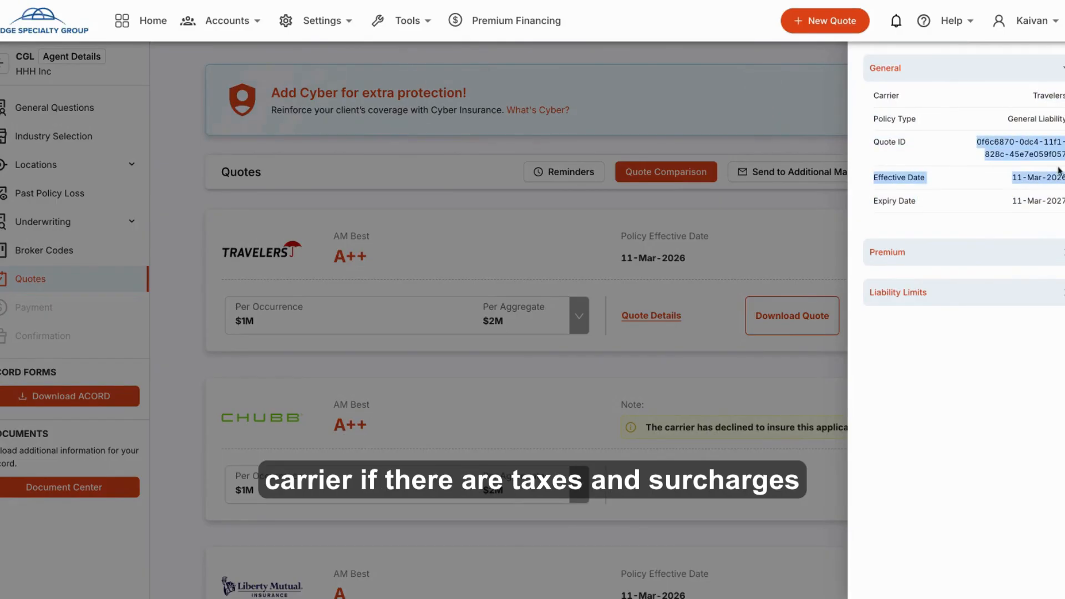
click(1047, 151)
Step: Expand the Premium and Liability Limits sections of the Travelers quote details, check the taxes and surcharges, and close the details
click(1060, 259)
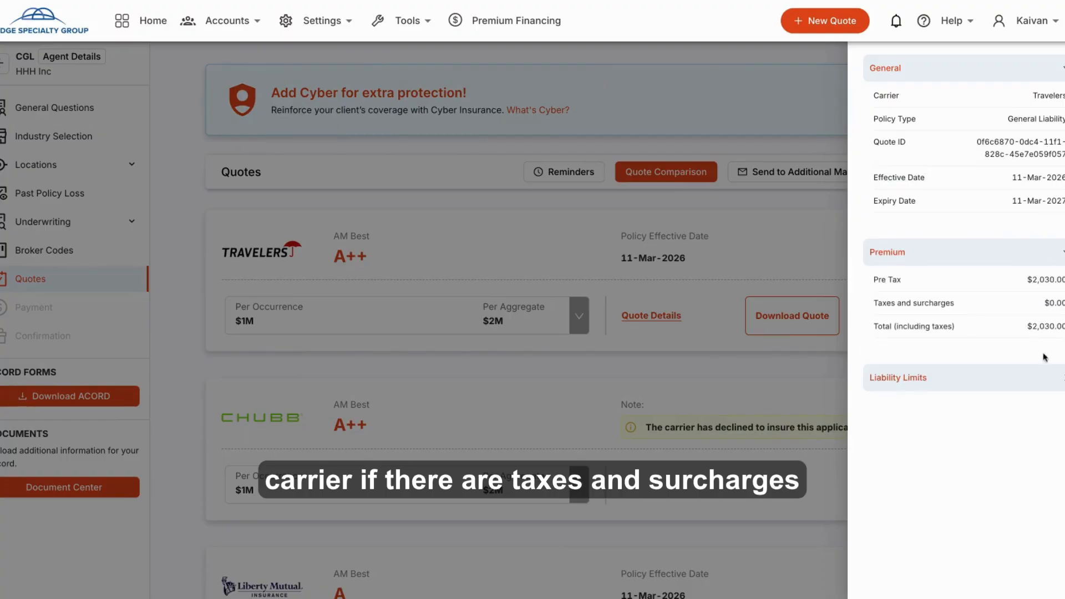
drag(1062, 303, 1013, 304)
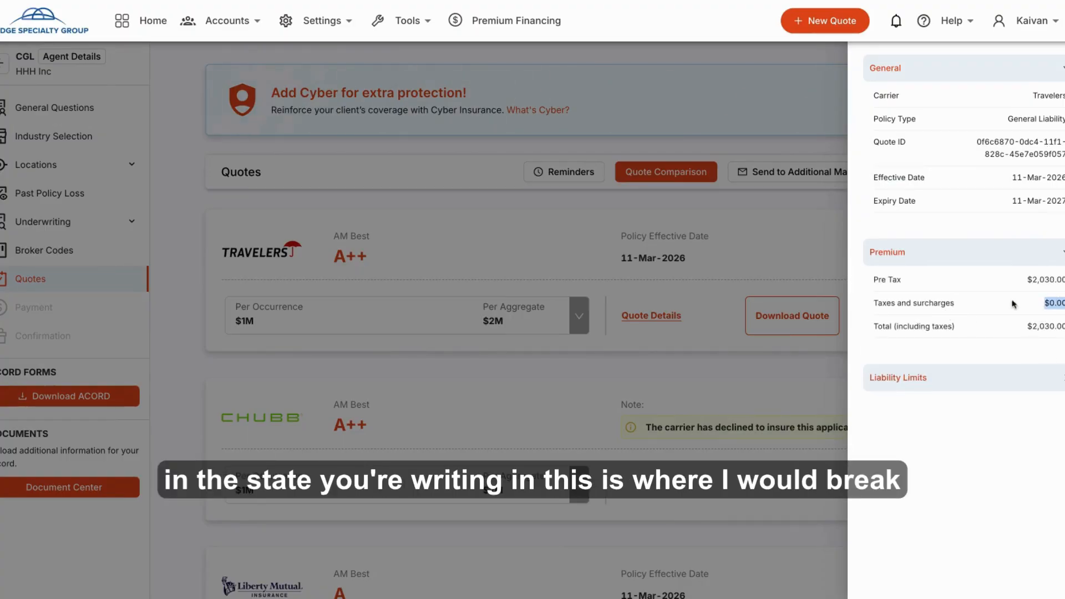
click(927, 303)
click(1063, 384)
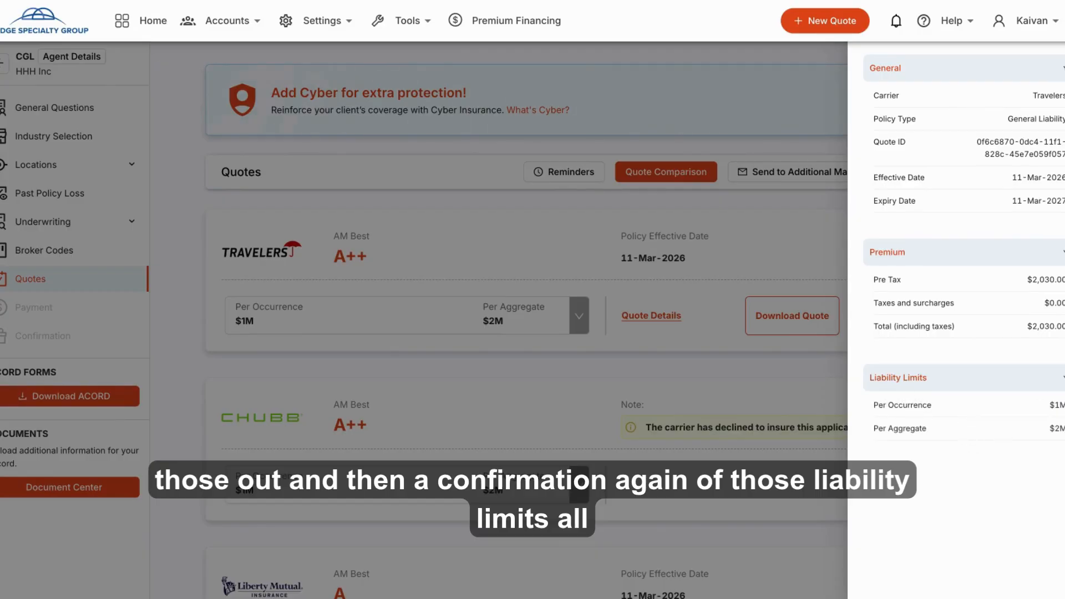
click(751, 145)
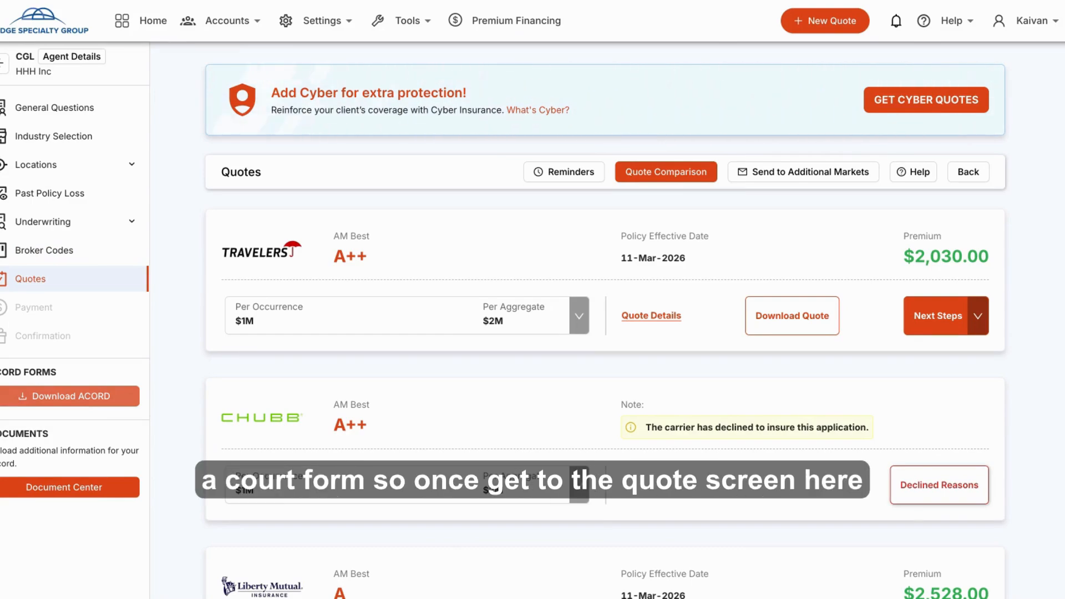
Step: Open the ACORD forms download and select all six forms: ACORD 125, 130, 126, 140, 180 and 160
click(70, 396)
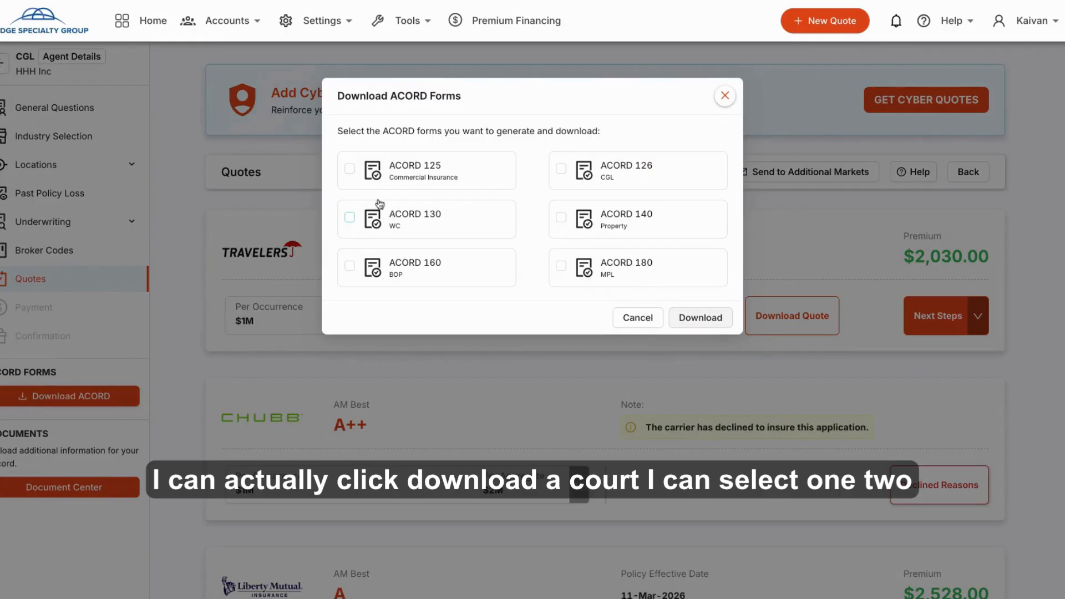
click(349, 168)
click(349, 217)
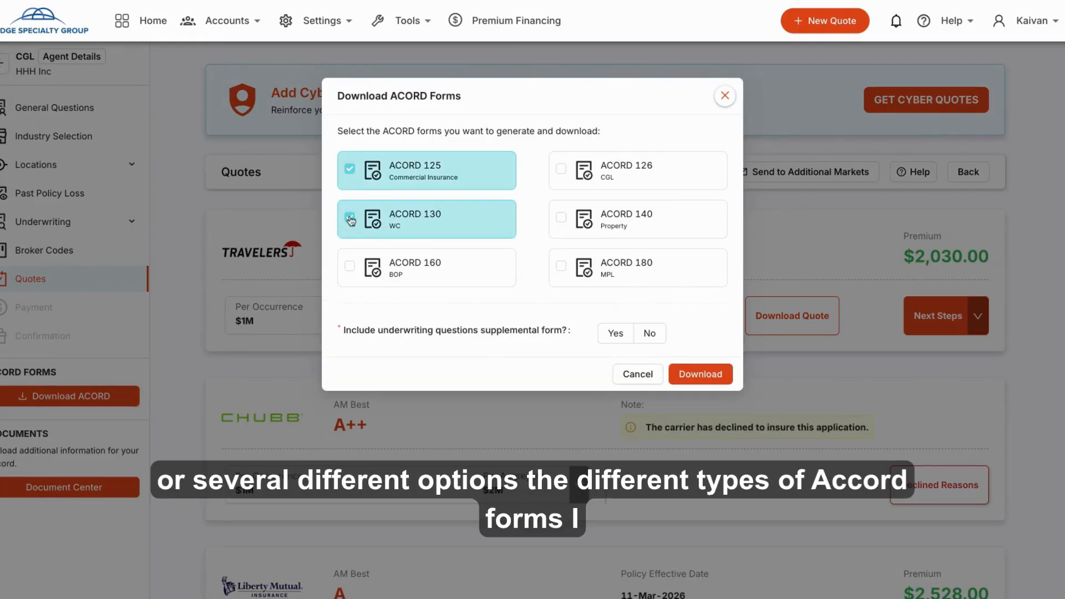
click(561, 168)
click(561, 218)
click(564, 274)
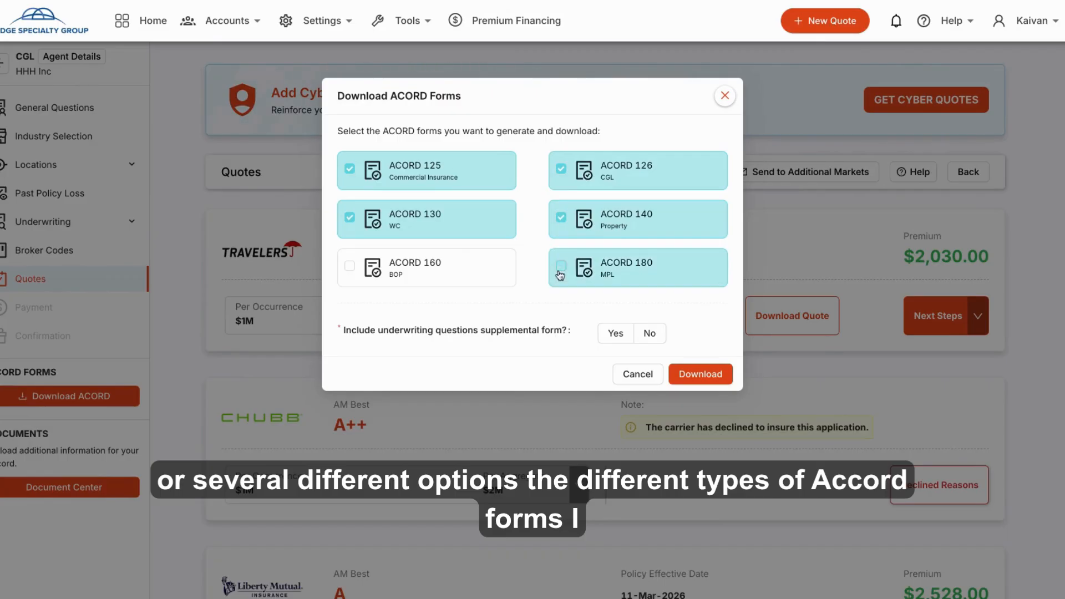
click(350, 271)
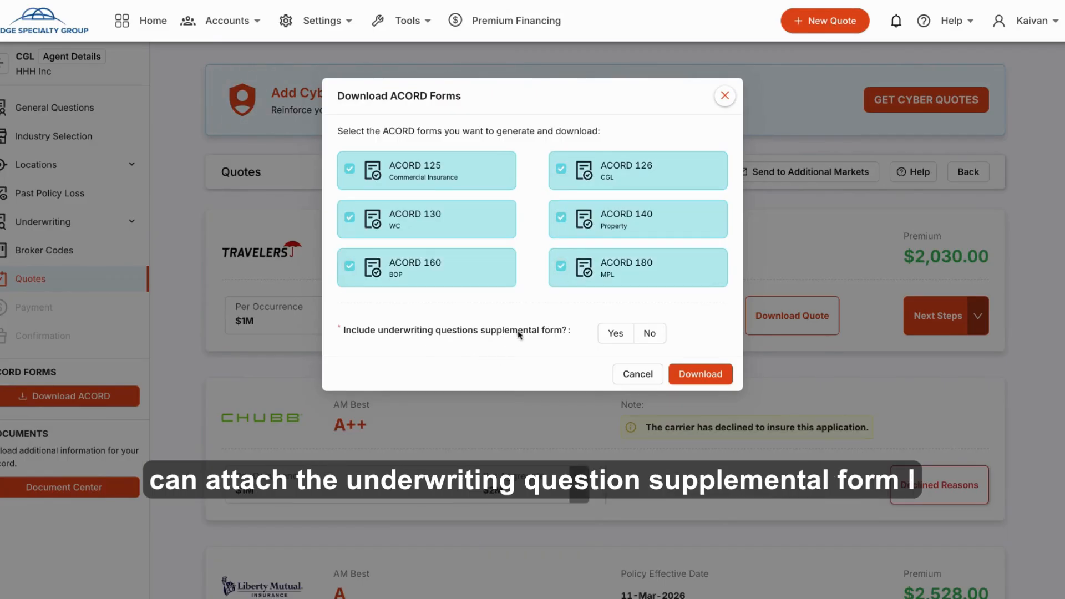
Step: Include the underwriting questions supplemental form, and view the options for attaching it without choosing one
drag(384, 331, 541, 331)
click(614, 333)
click(671, 369)
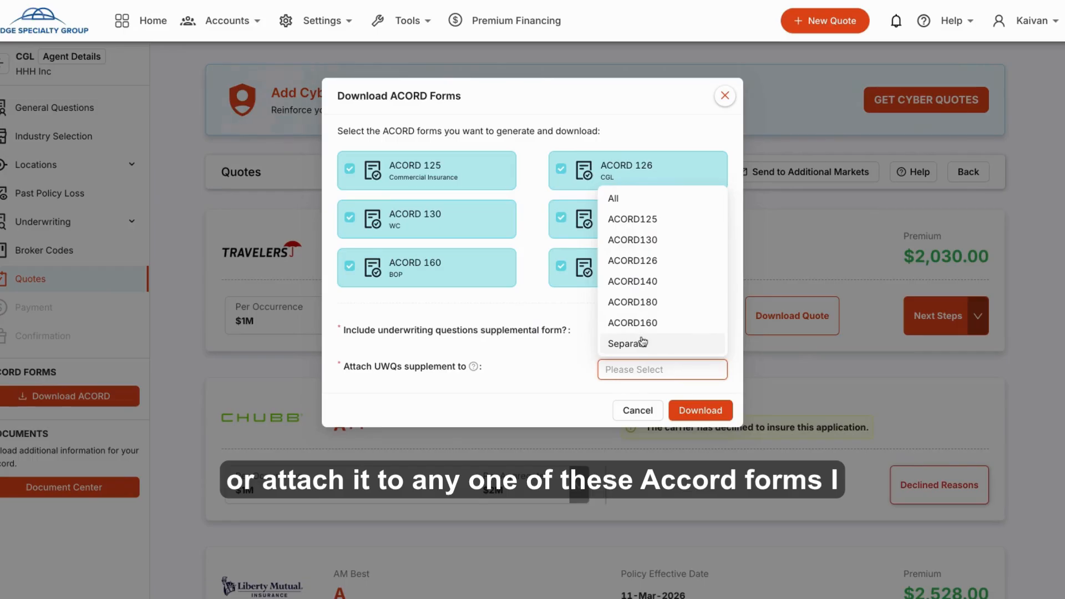
click(491, 349)
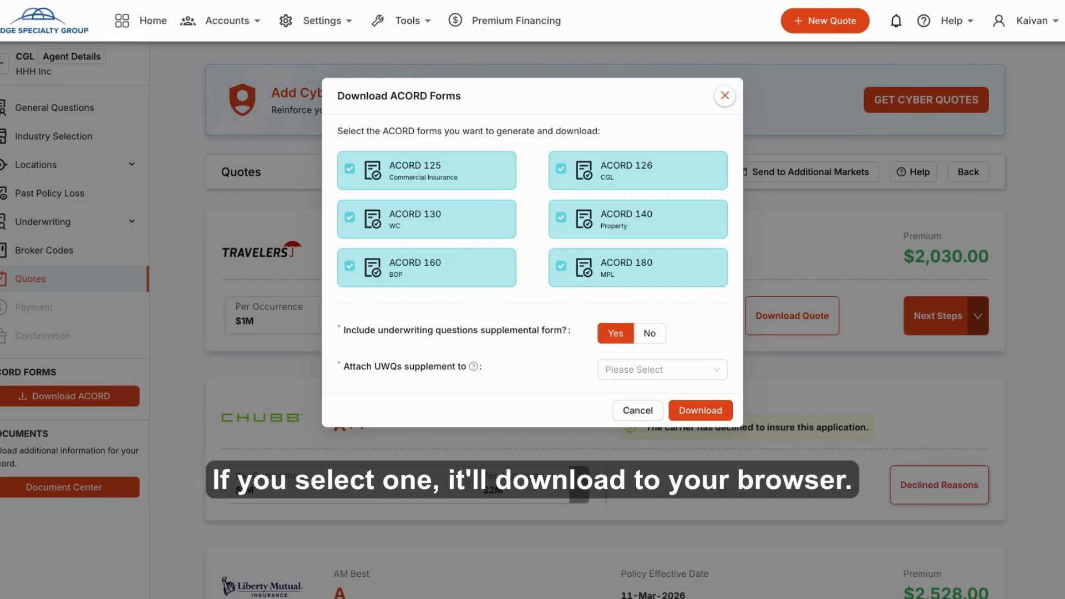
Step: Reduce the ACORD form selection to 125, 130 and 160, and close the form download without generating any files
click(421, 225)
click(430, 258)
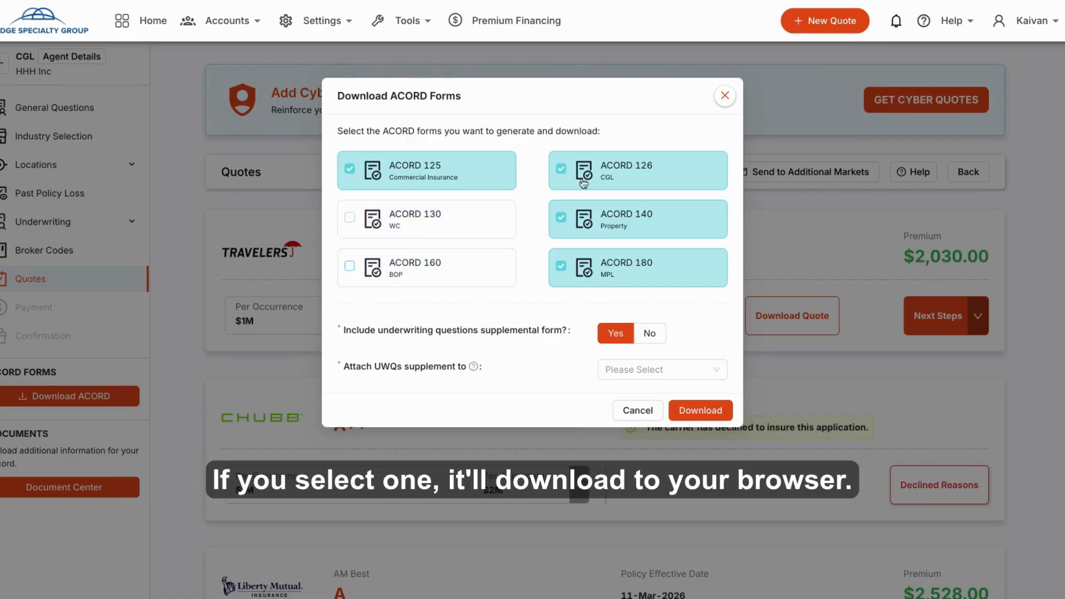
click(582, 182)
click(575, 212)
click(571, 259)
click(439, 228)
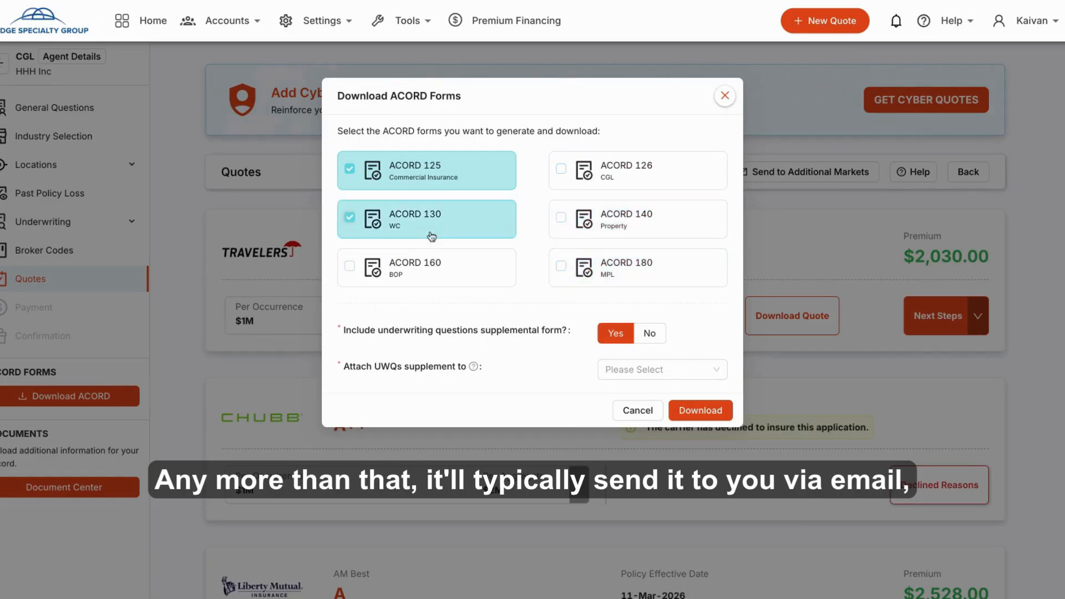
click(435, 273)
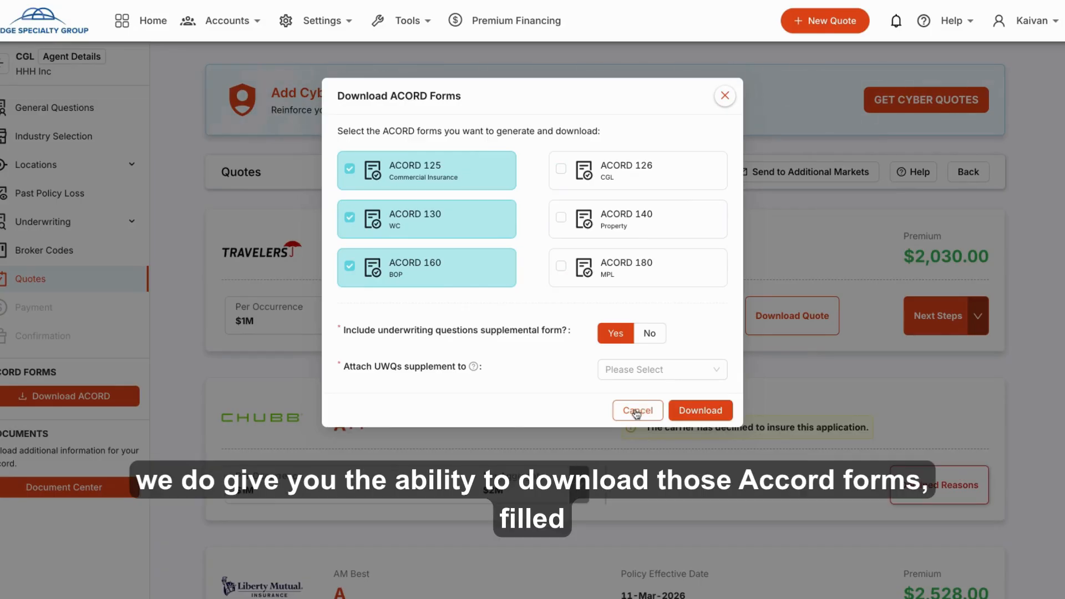
drag(466, 101, 428, 101)
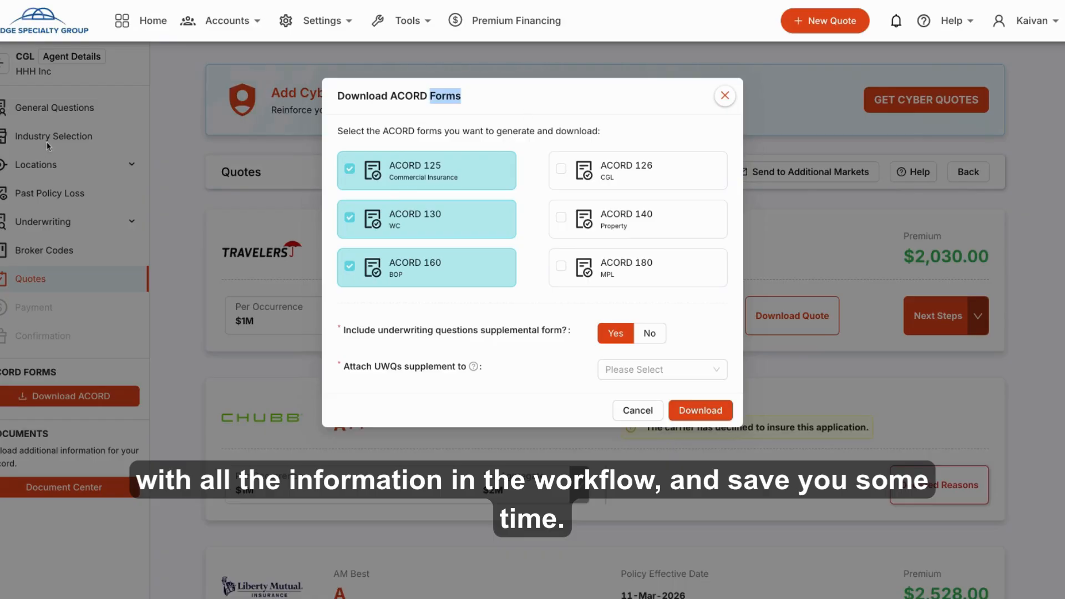
click(724, 97)
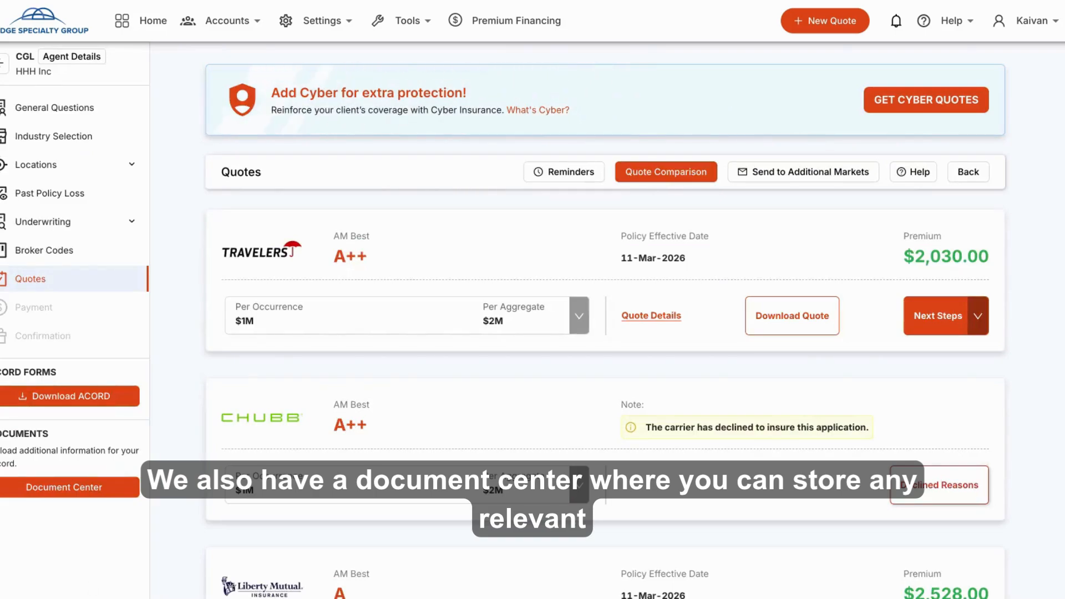
Step: Open the application's Document Center, examine the document upload fields and the attachments table, and close it
click(79, 490)
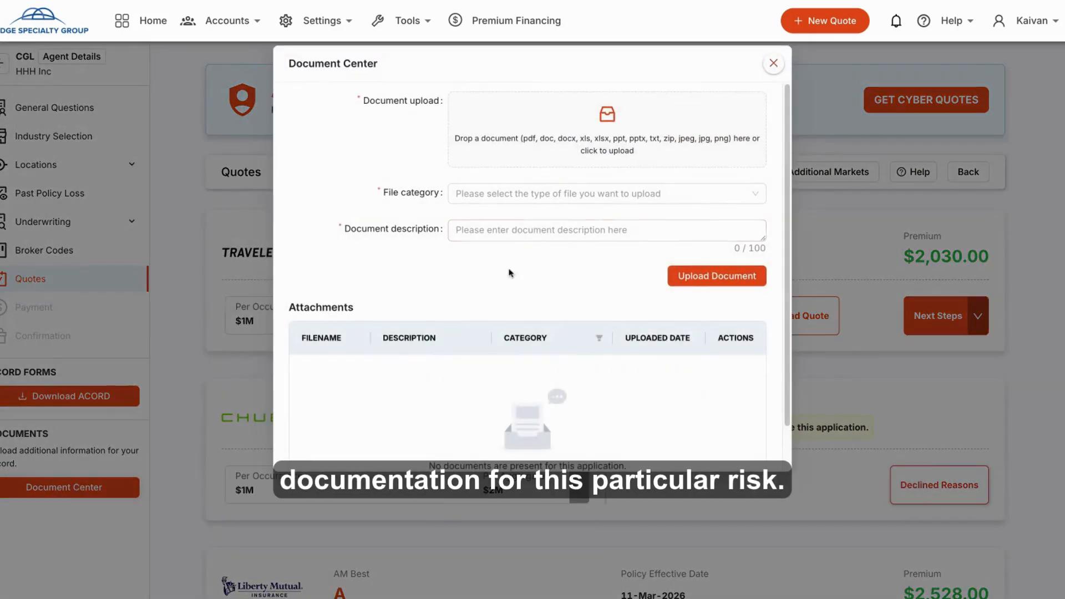
scroll(477, 321, down, 1)
scroll(477, 325, up, 1)
scroll(495, 290, down, 1)
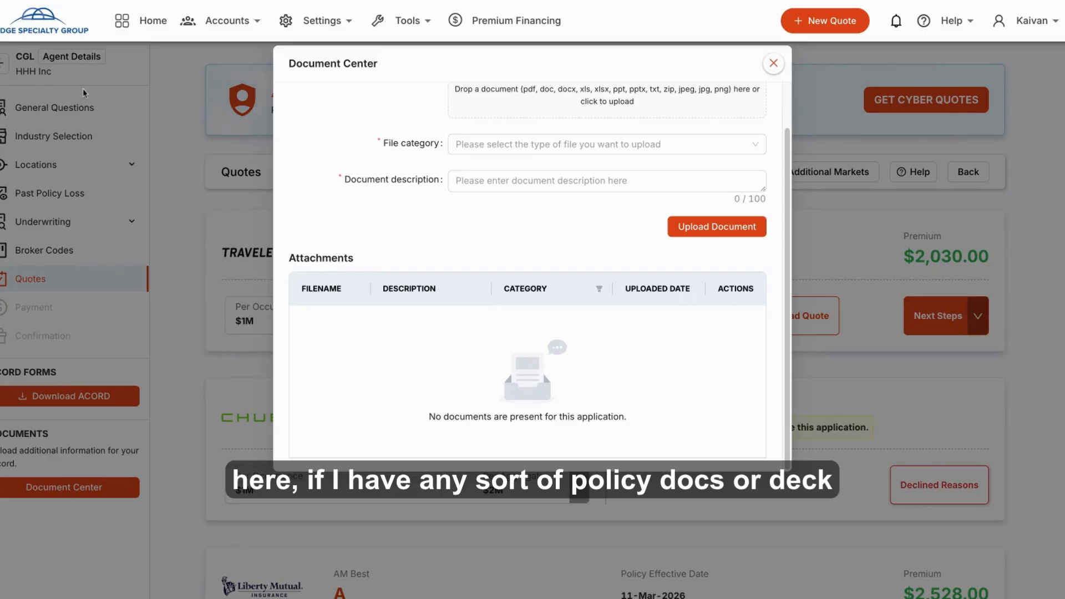
scroll(535, 375, up, 1)
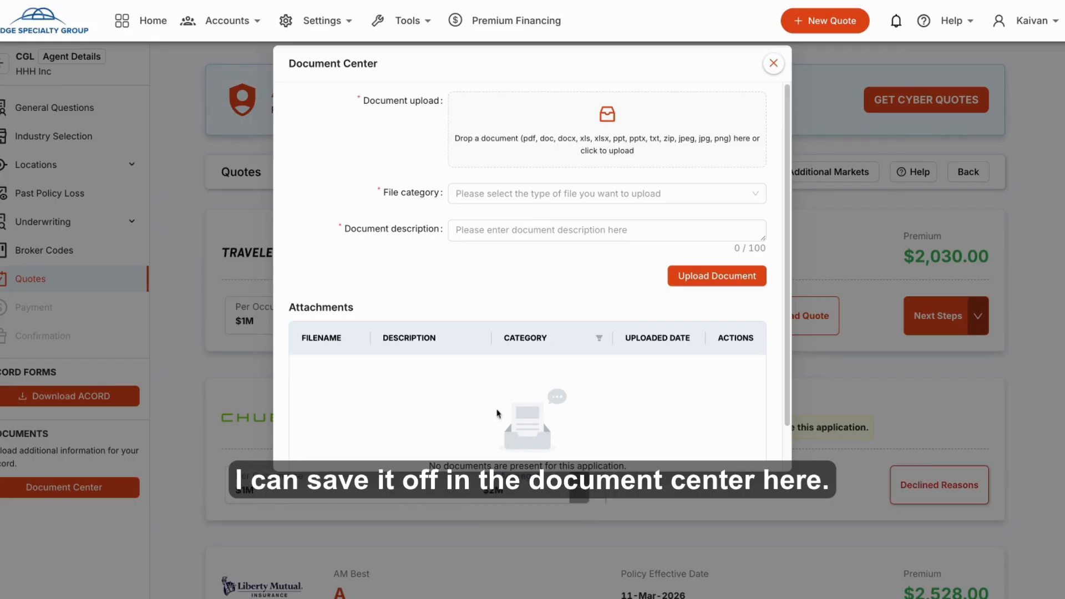
scroll(488, 436, down, 1)
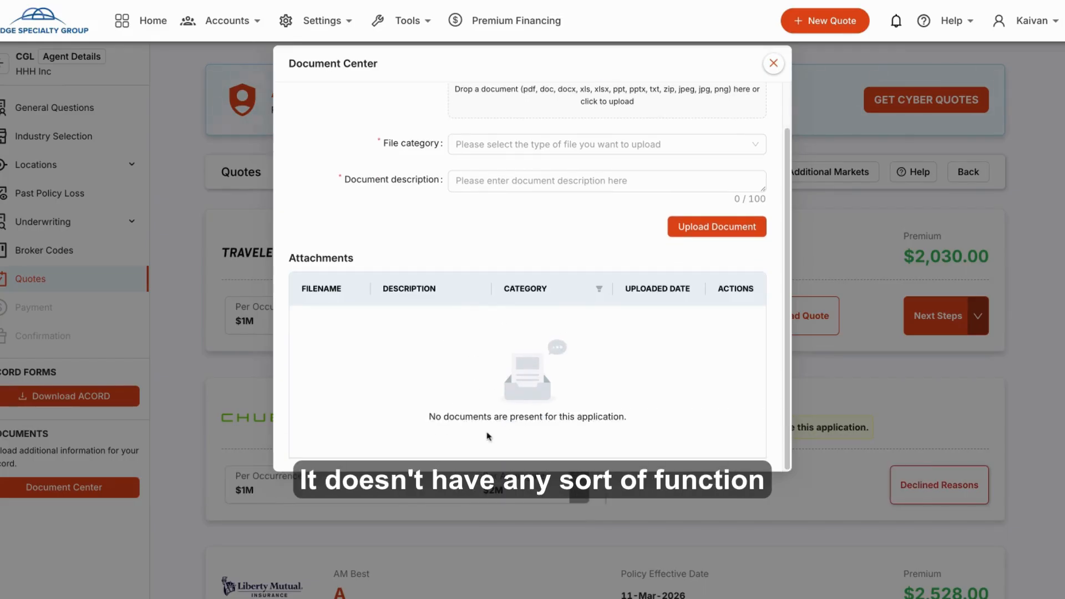
scroll(531, 272, up, 1)
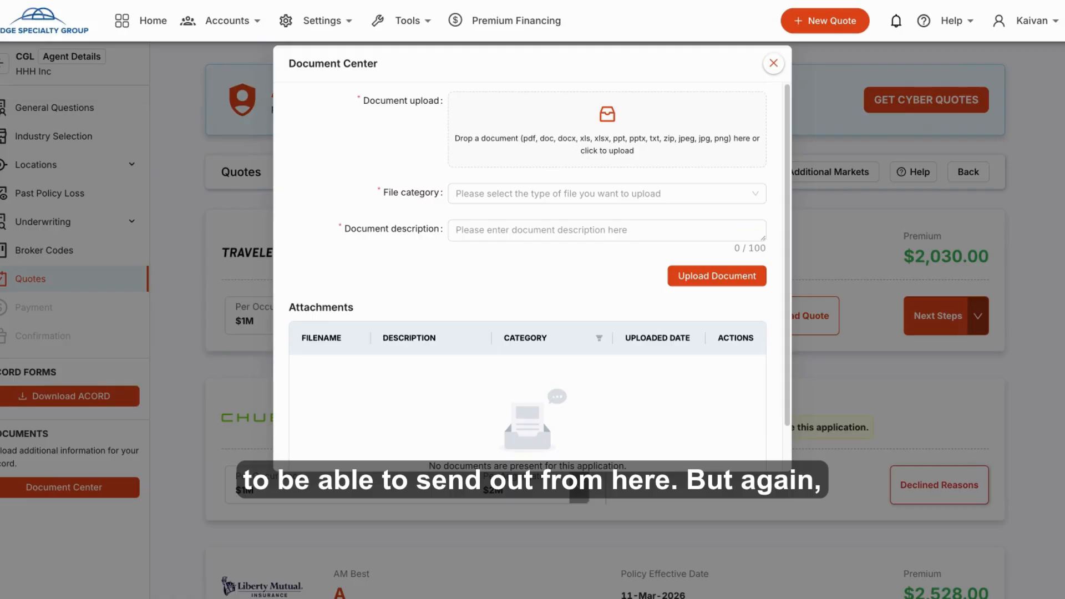
scroll(511, 429, down, 1)
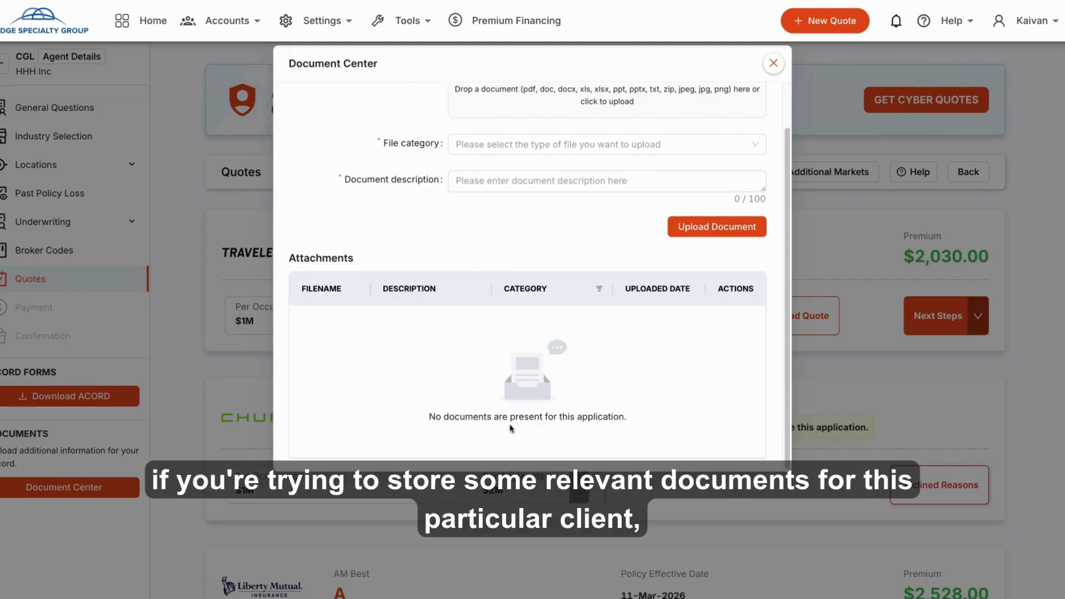
scroll(475, 373, up, 1)
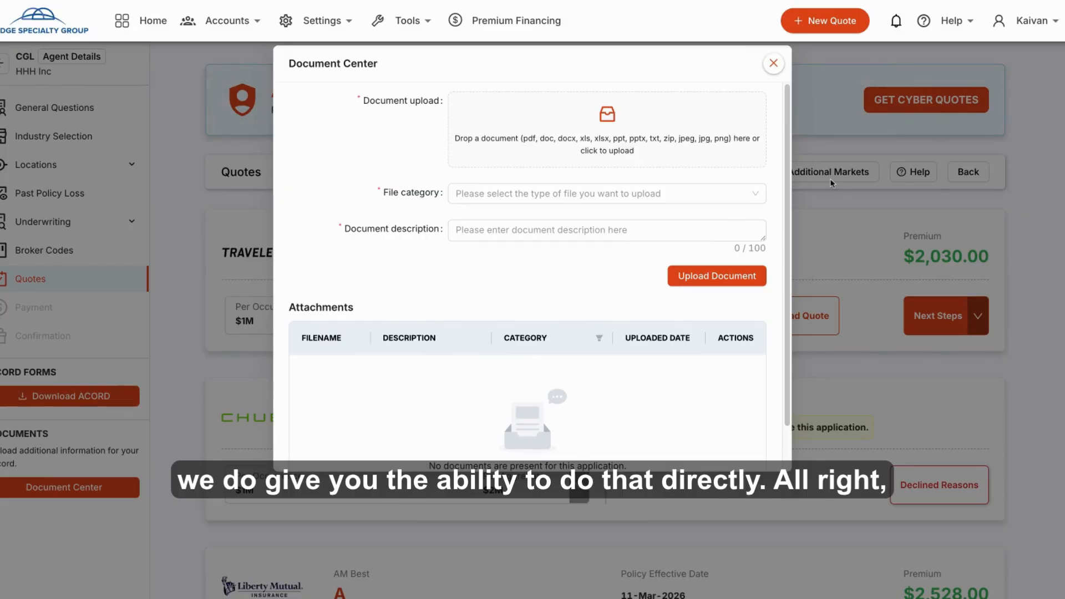
click(772, 64)
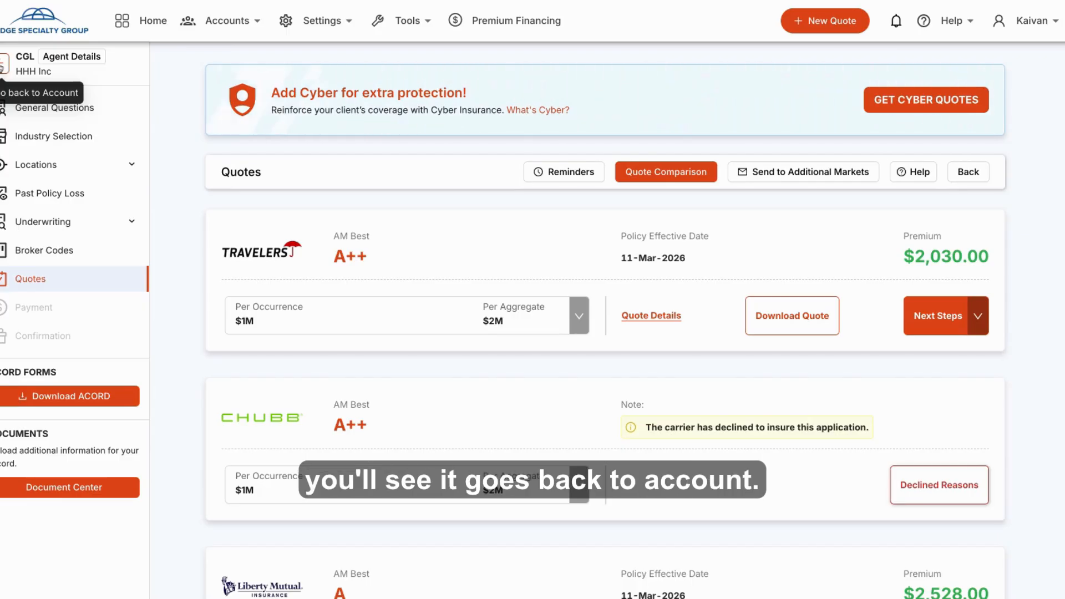
Step: Go back from the quotes to the HHH Inc account page and check the account name in its details
click(2, 67)
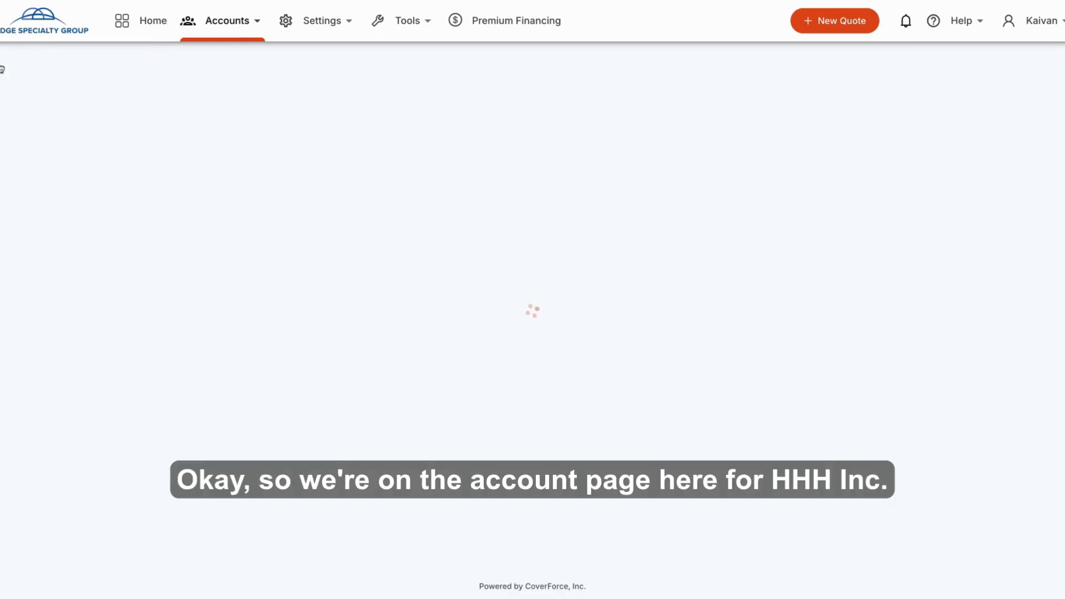
drag(24, 128, 0, 128)
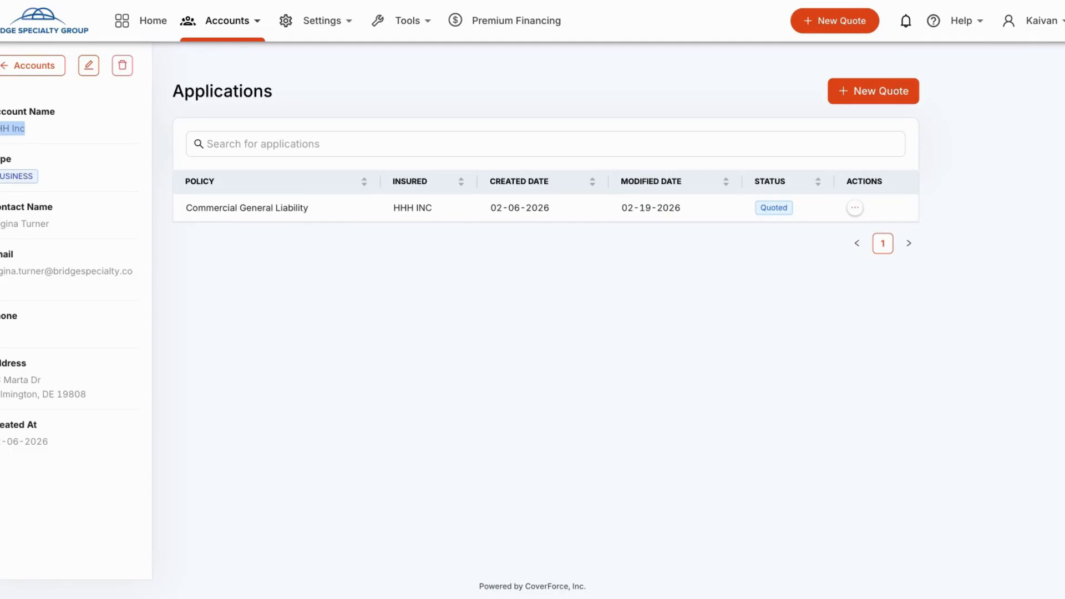
click(415, 304)
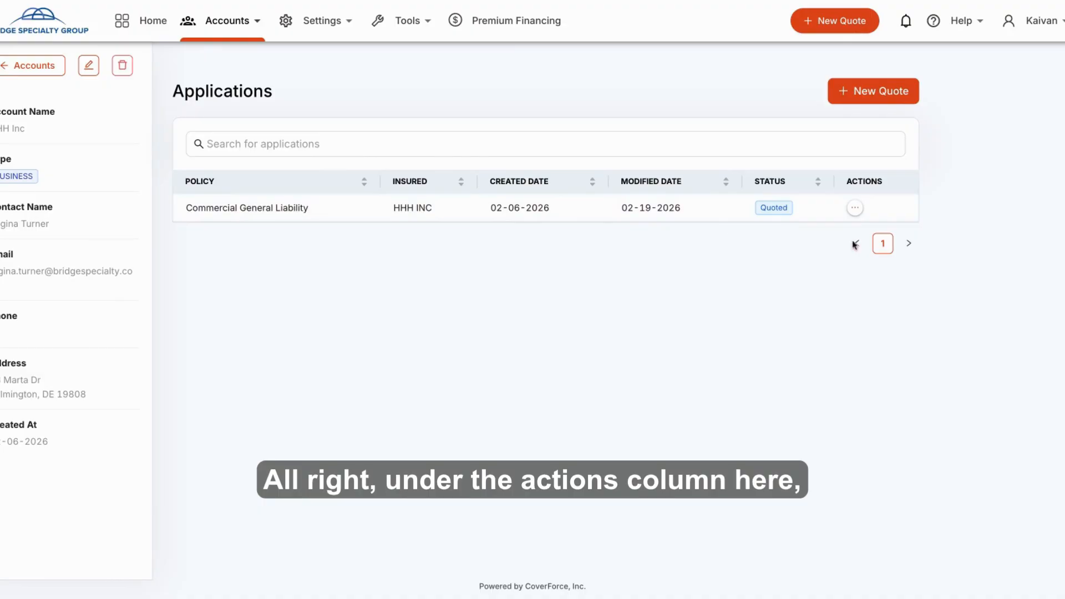
Step: View the clone options for the Commercial General Liability application and close them without cloning
click(855, 208)
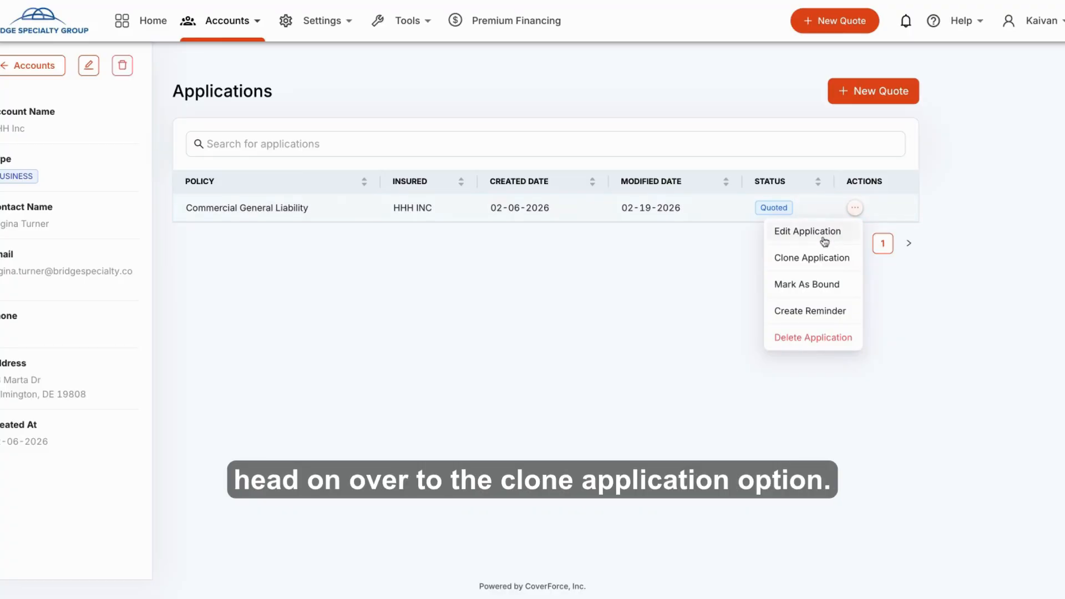
click(806, 261)
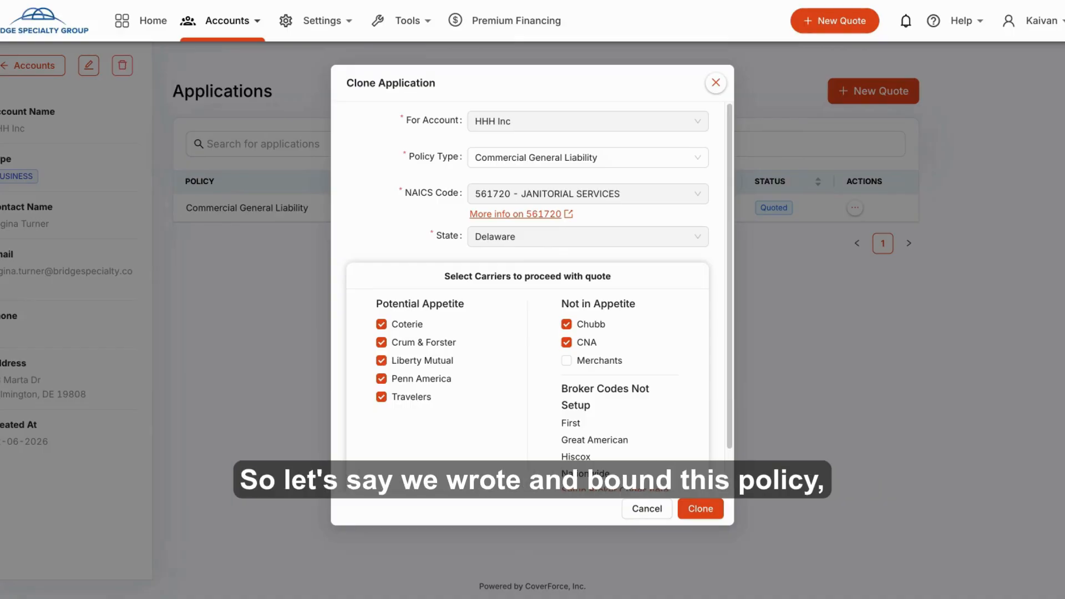
click(720, 84)
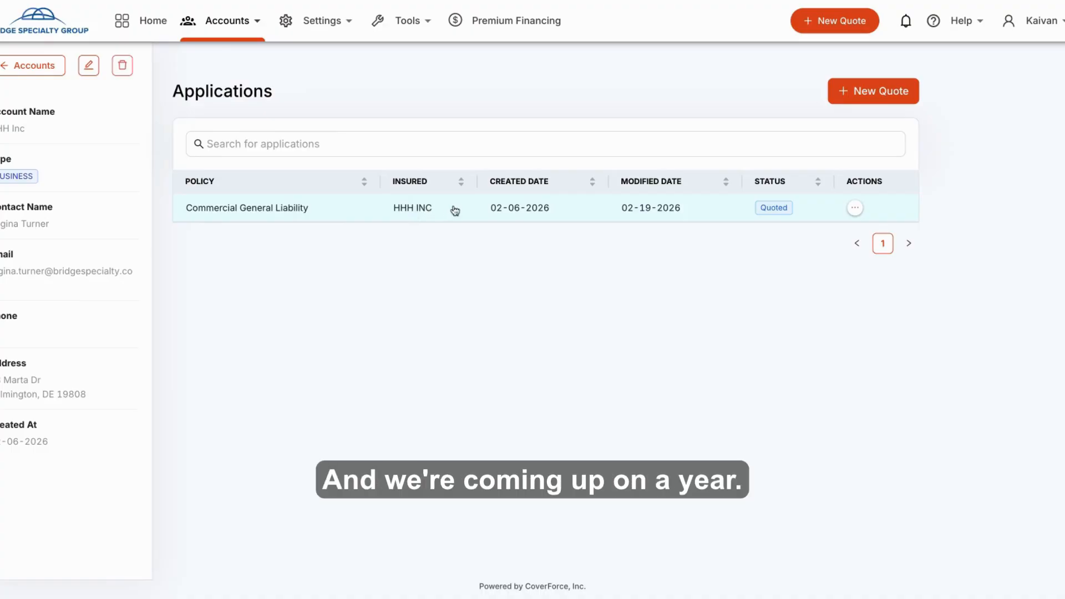
Step: Open the reminder form for the application, look at its date, recipient type and message fields, and close it without creating a reminder
click(855, 209)
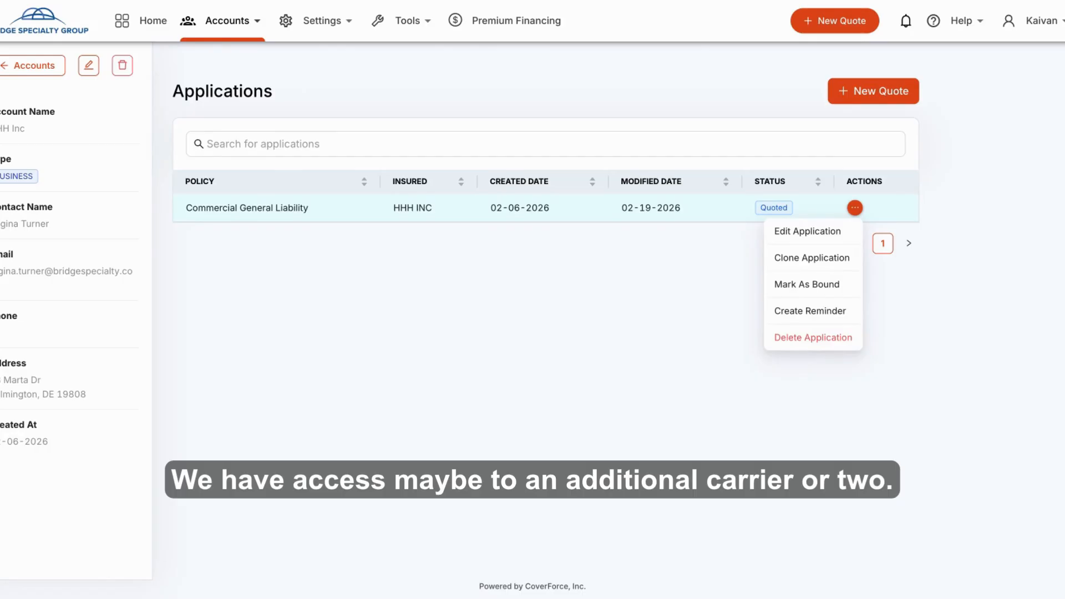
click(805, 313)
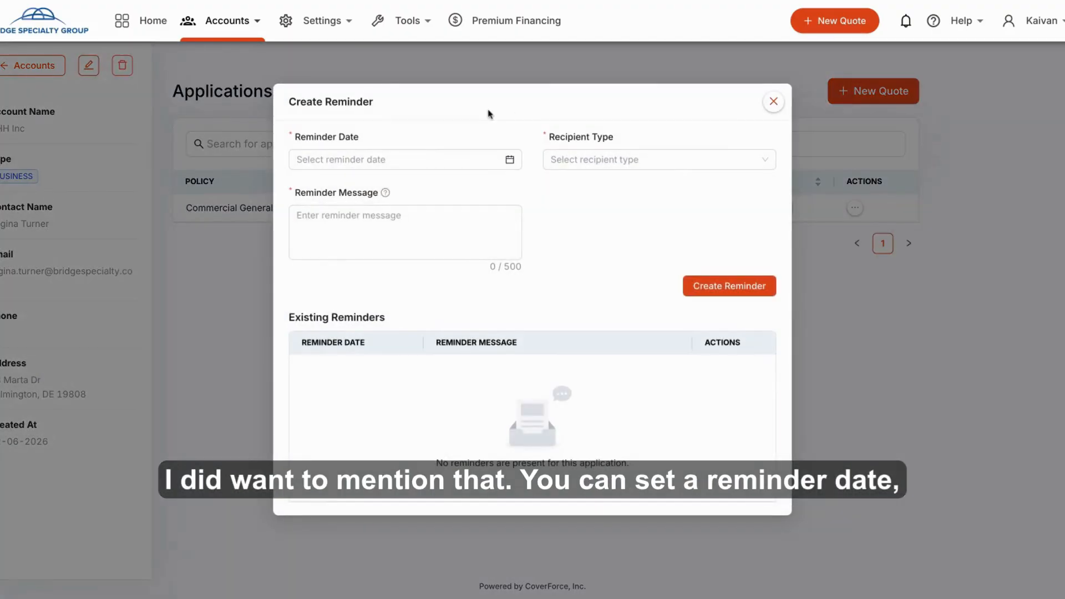
click(502, 156)
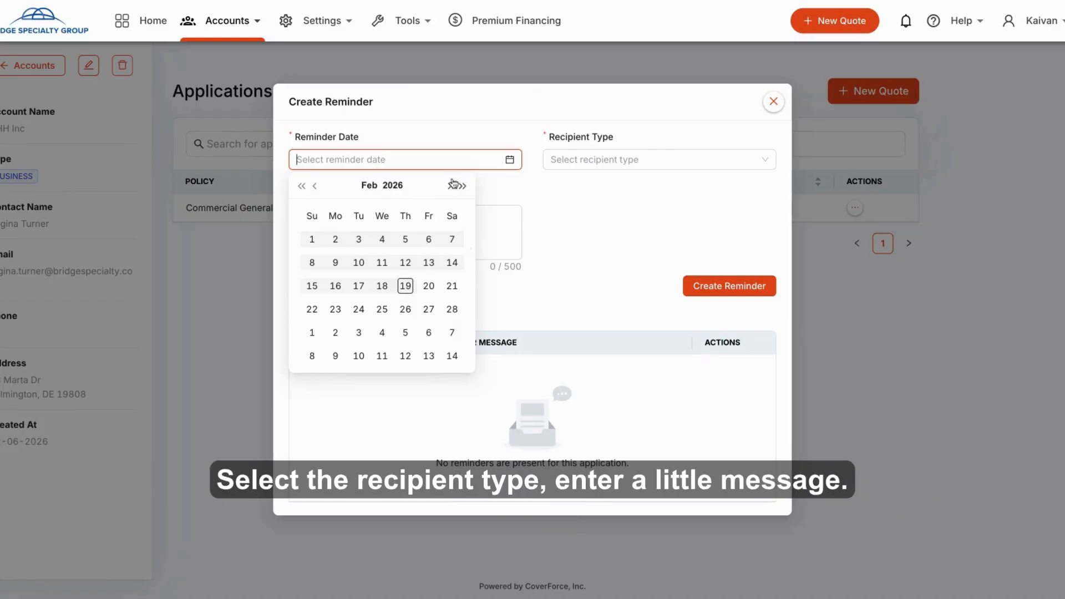
click(595, 226)
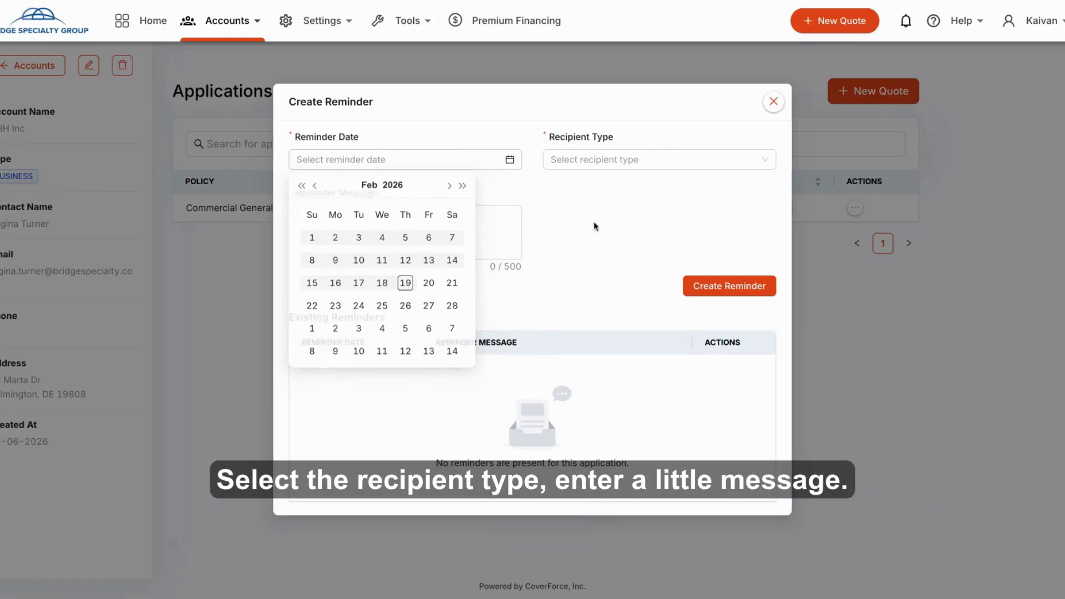
click(610, 159)
click(494, 231)
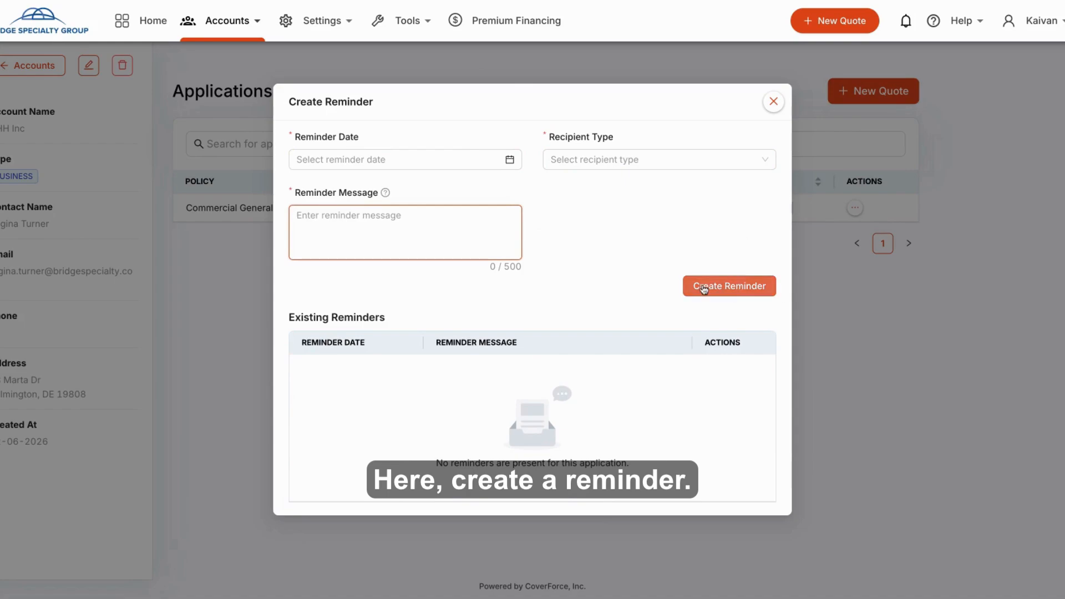
click(779, 111)
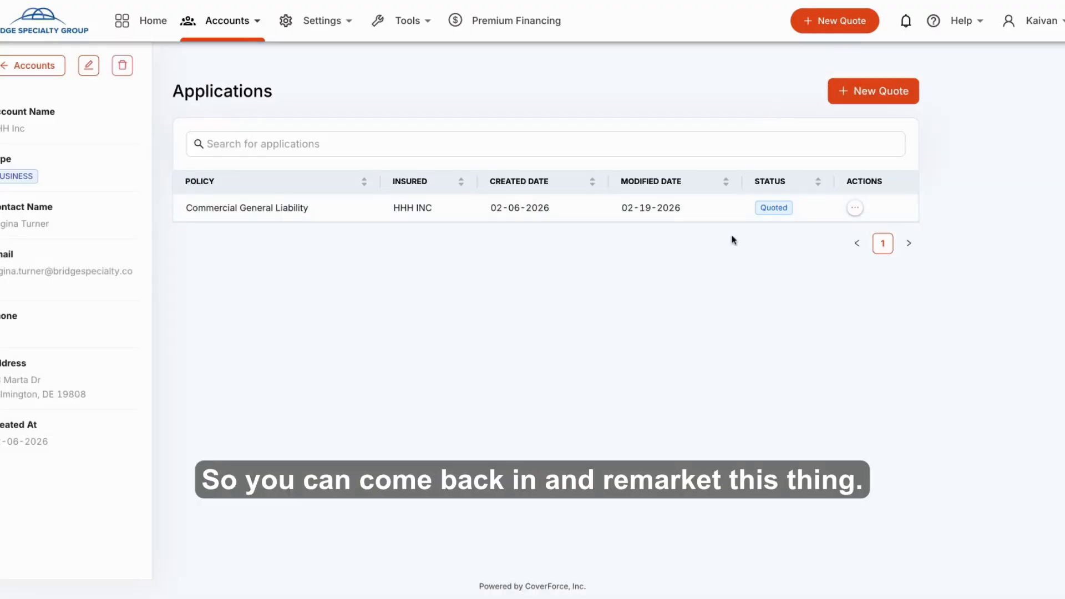
Step: Reopen the clone form for the Commercial General Liability application and review the carriers offered for the new quote
click(854, 209)
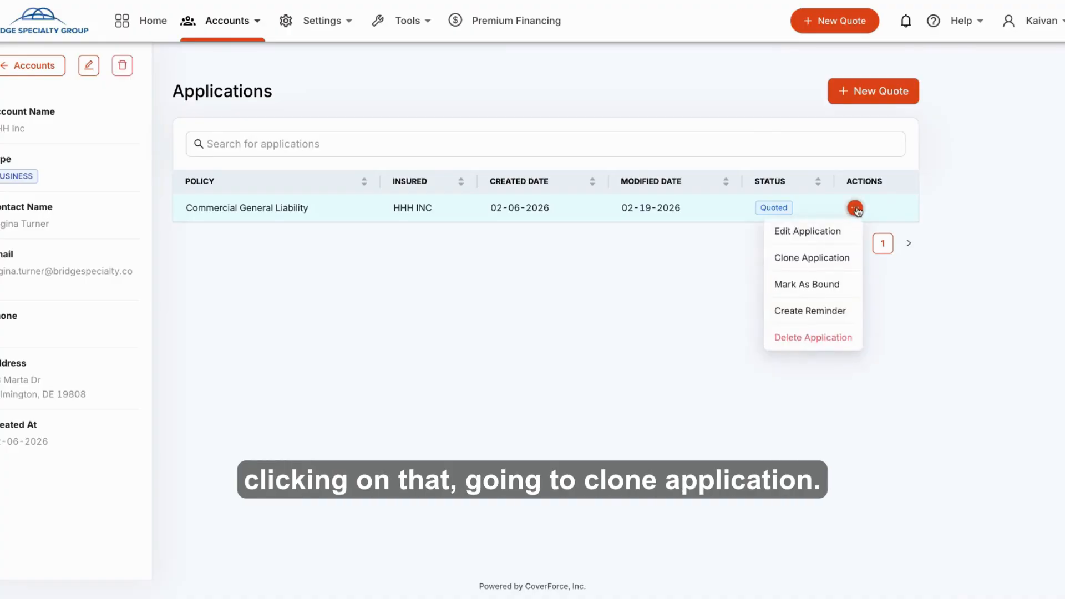
click(789, 261)
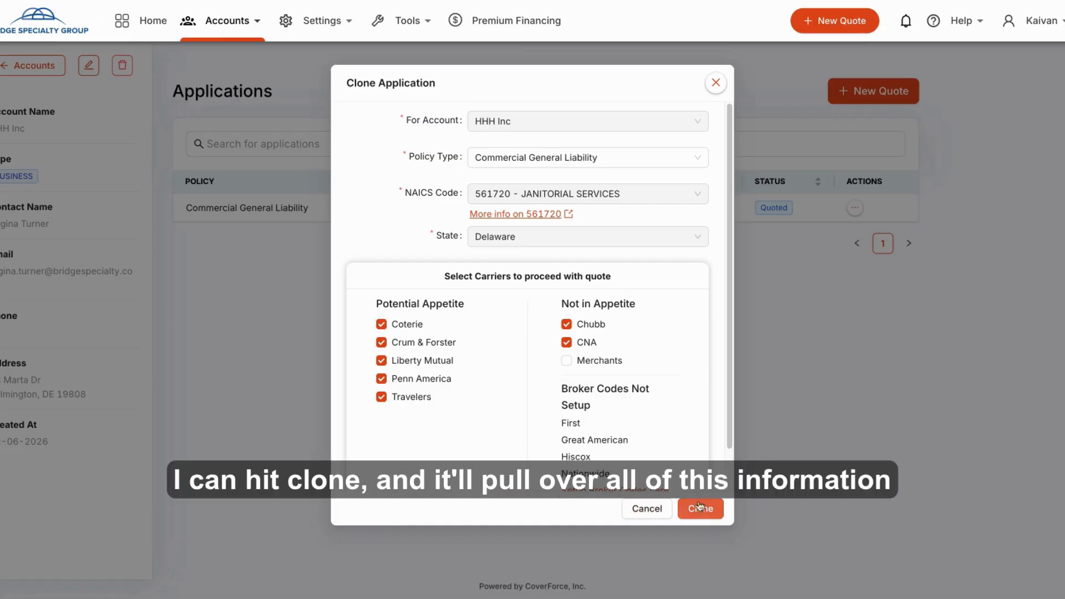
scroll(713, 424, down, 1)
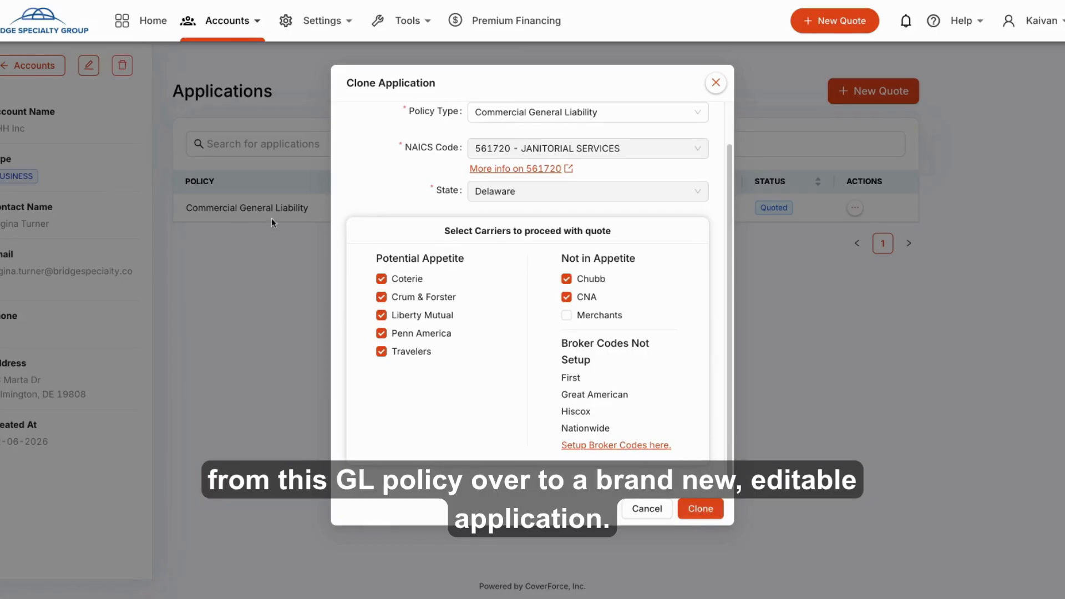
scroll(455, 366, up, 1)
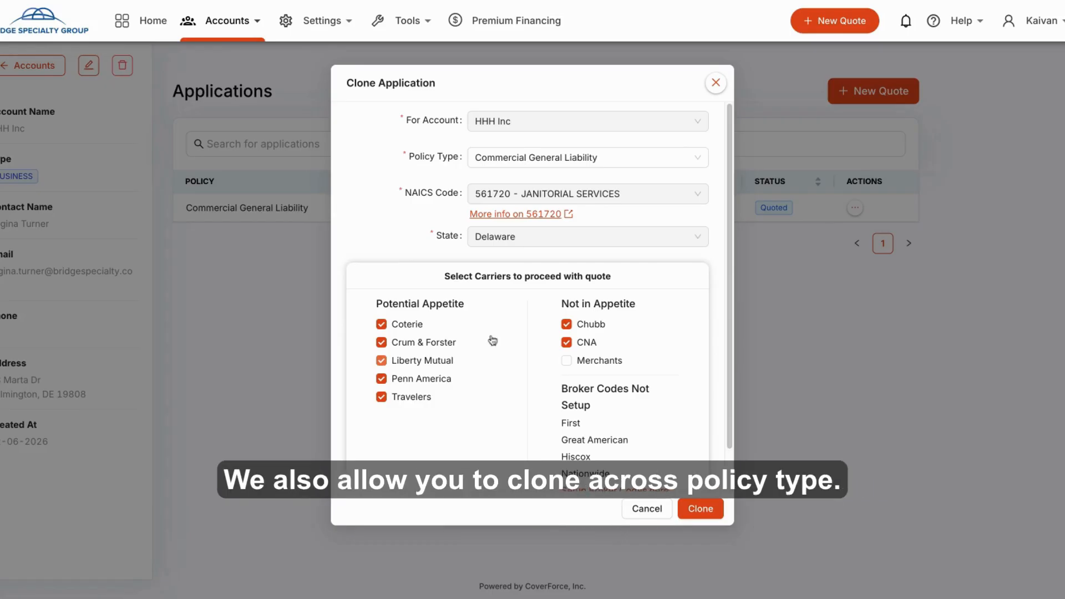
Step: Set the clone's policy type to Worker's Compensation and add AmTrust and Guard to the selected carriers
click(696, 159)
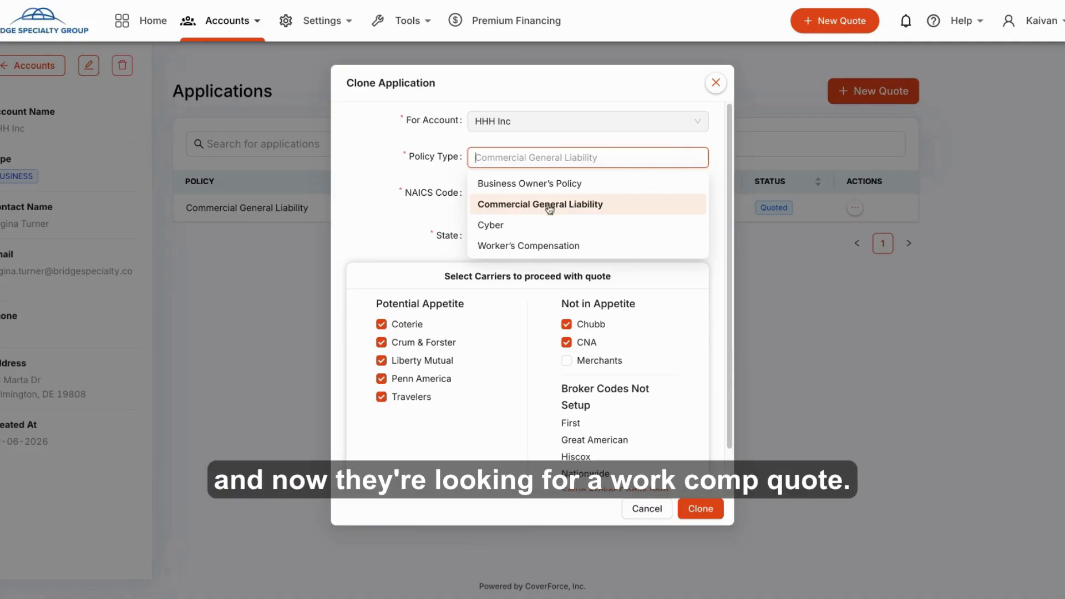
click(526, 247)
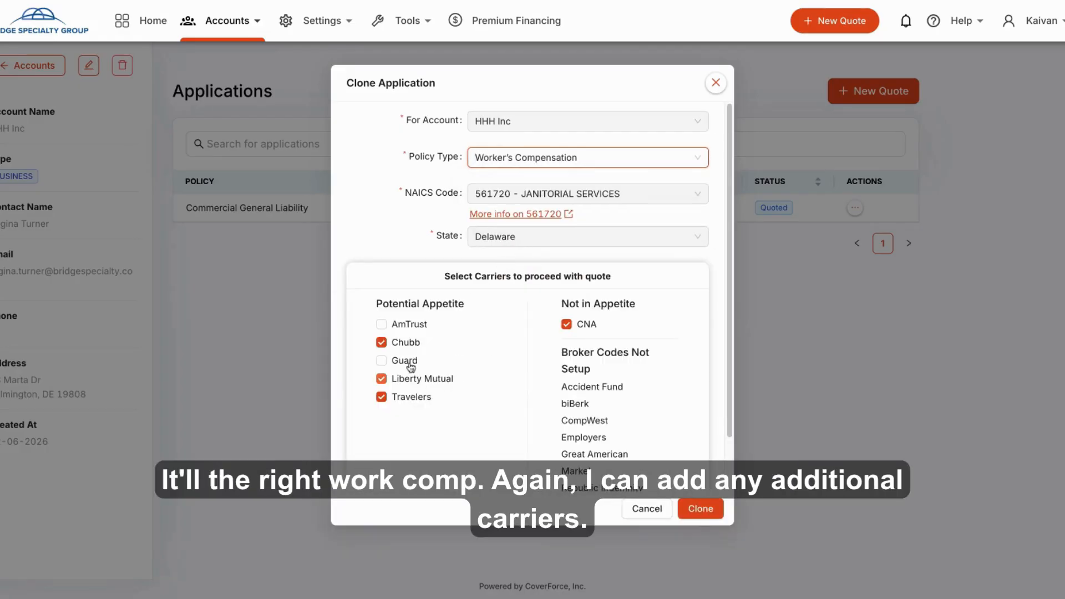
click(381, 324)
click(382, 360)
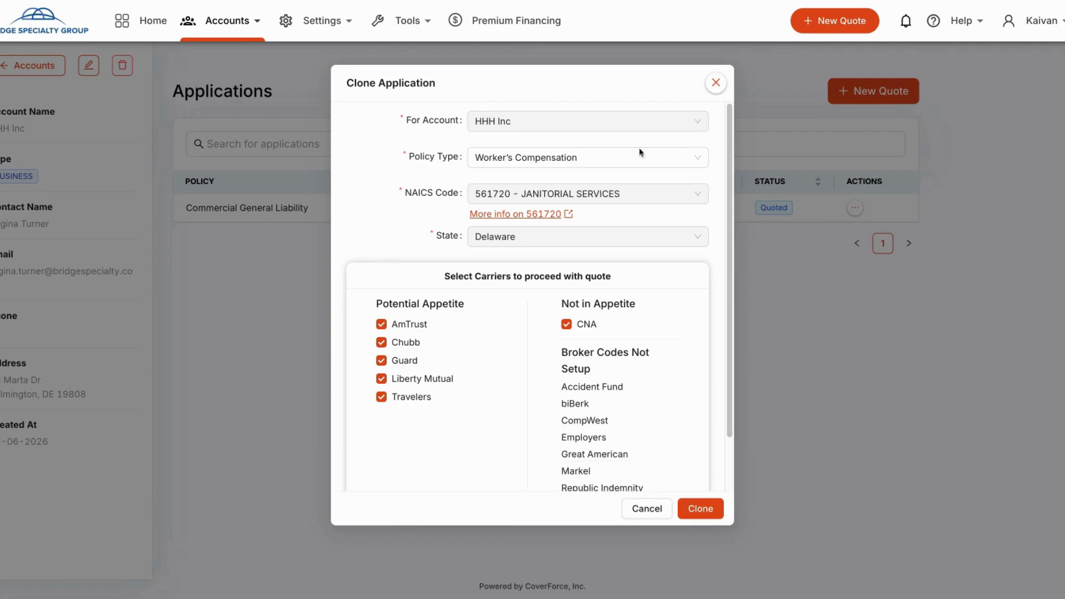
Step: Close the clone form without cloning the application and return to the home dashboard
click(715, 83)
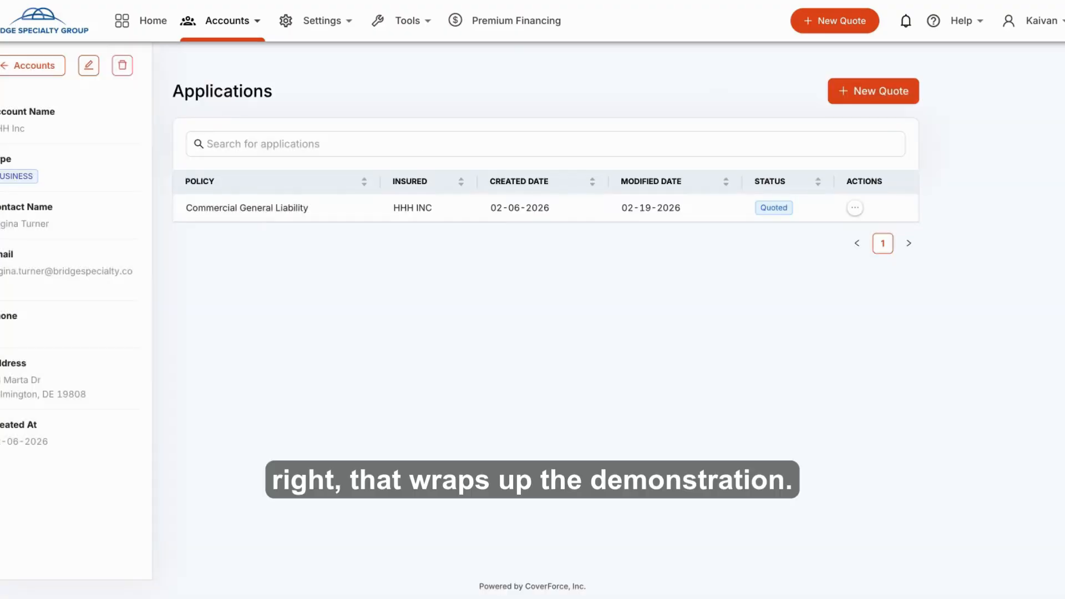
click(155, 21)
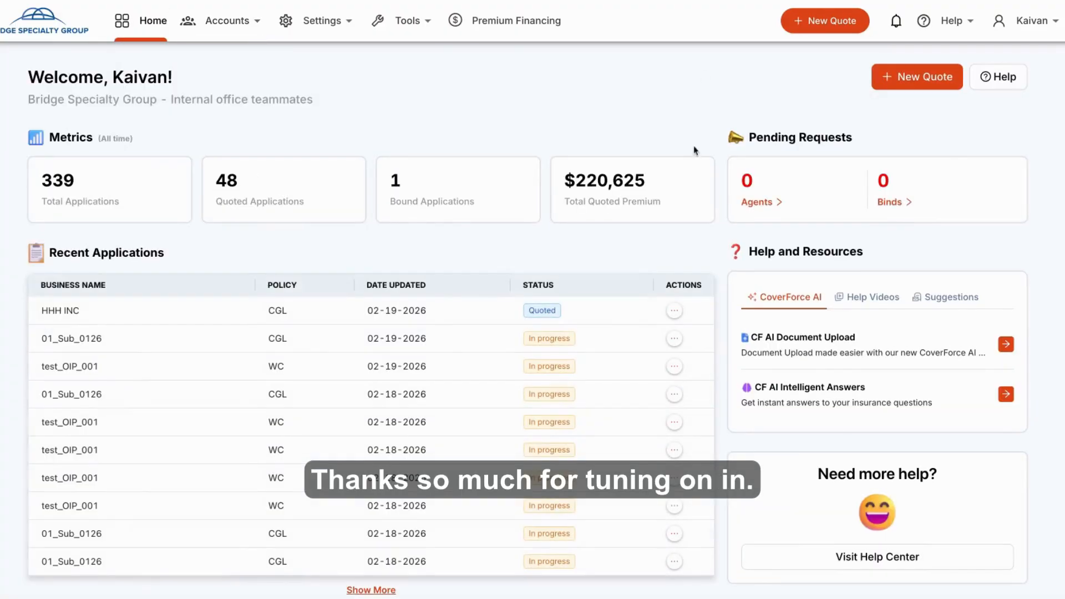